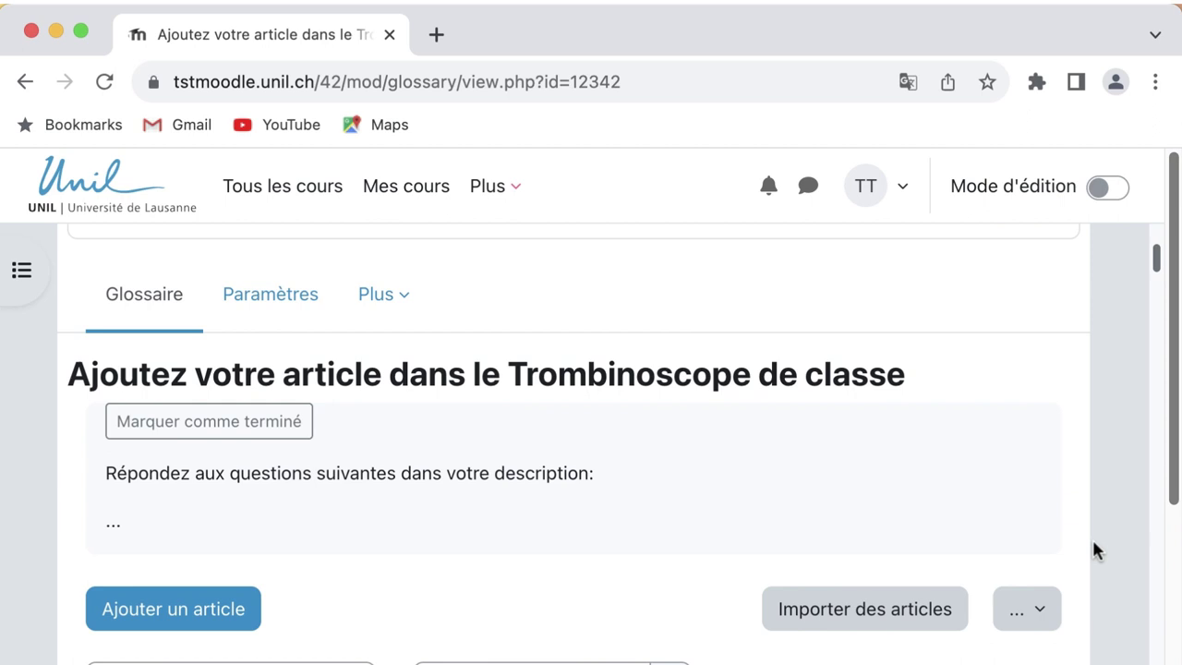
# - Examine the class Trombinoscope glossary, from its instructions and alphabetical index through the student entries to the letter T
pyautogui.scroll(-5, 1093, 549)
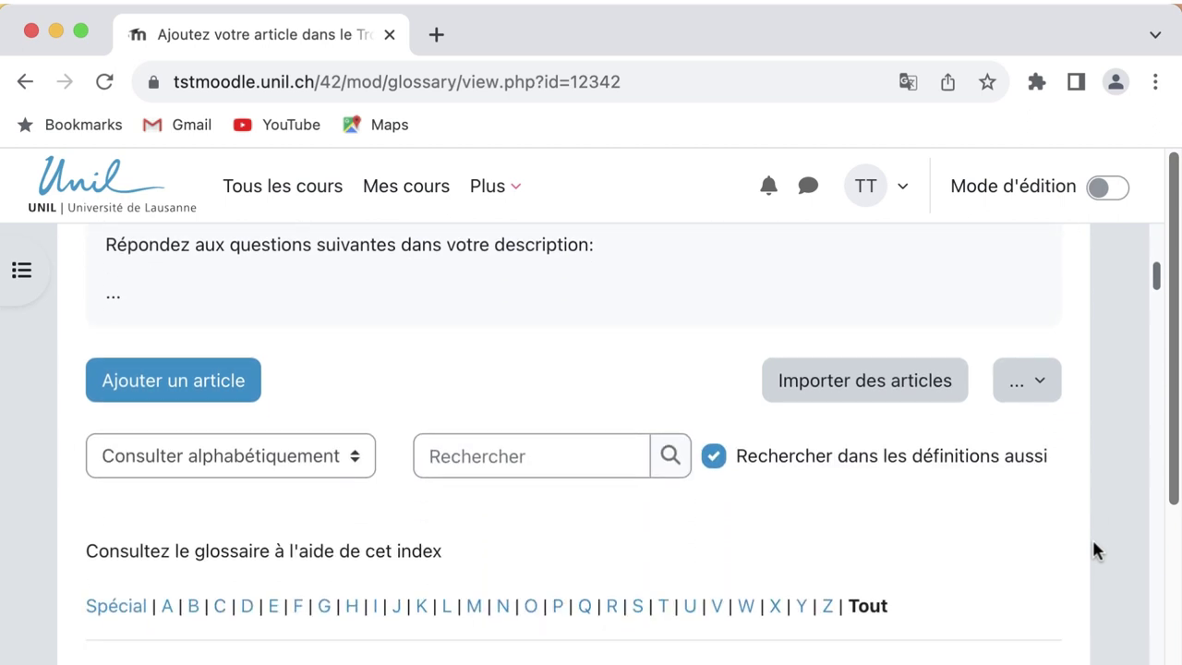
pyautogui.scroll(-4, 1093, 549)
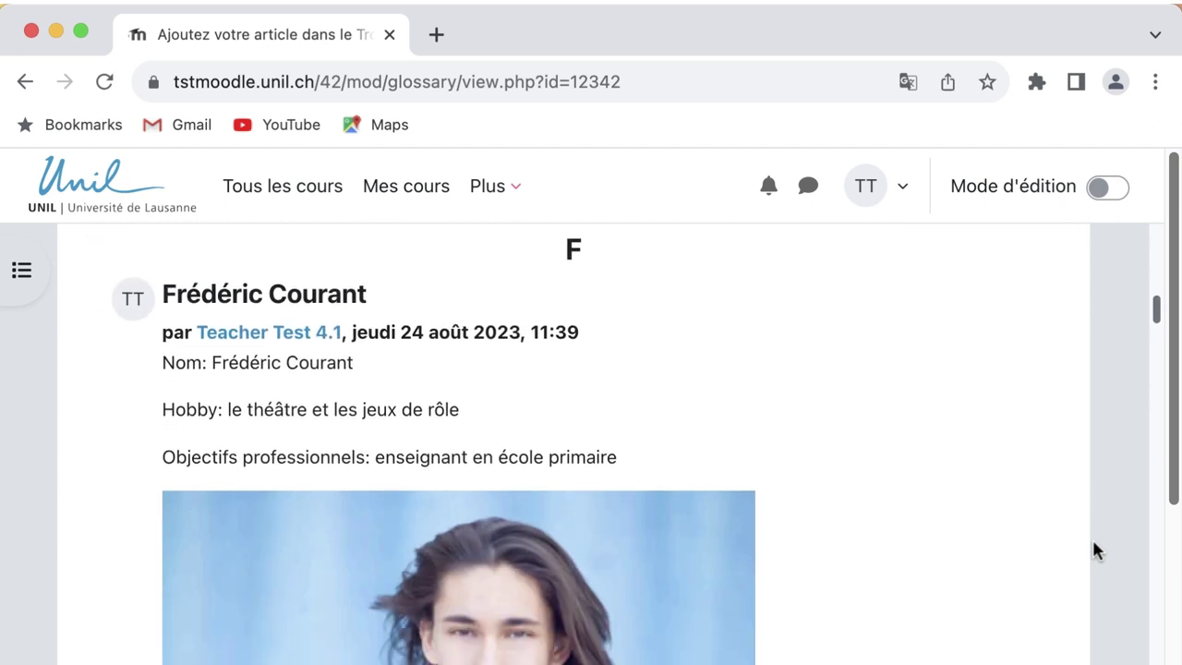
pyautogui.scroll(-3, 1093, 548)
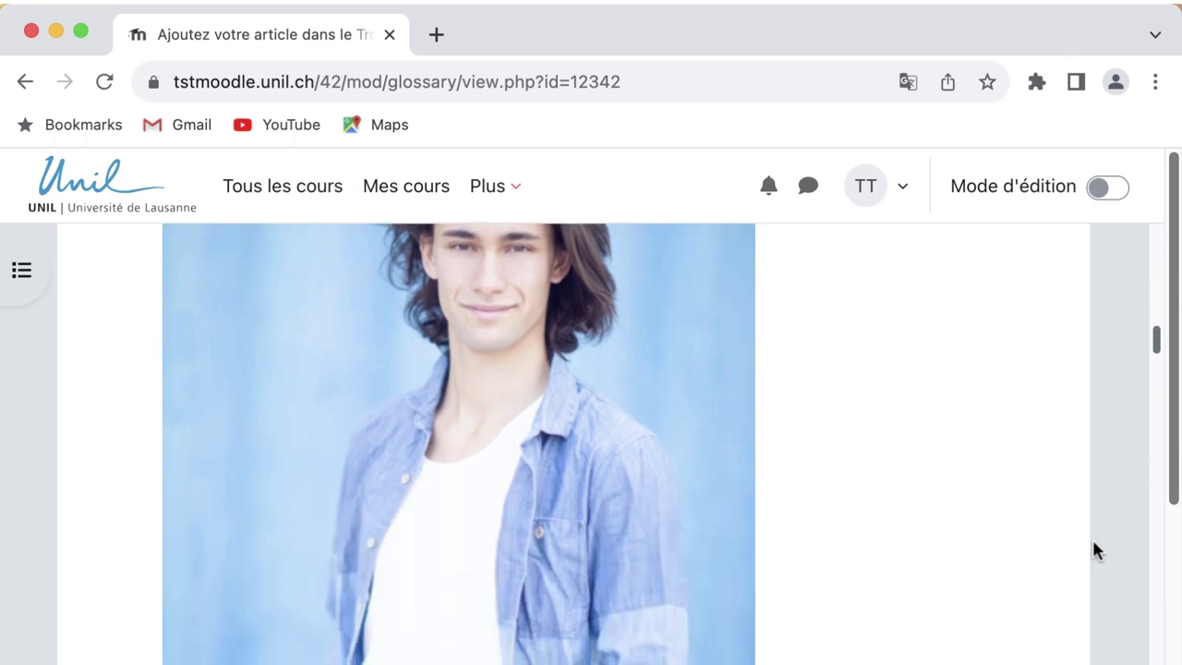
pyautogui.scroll(-4, 1093, 550)
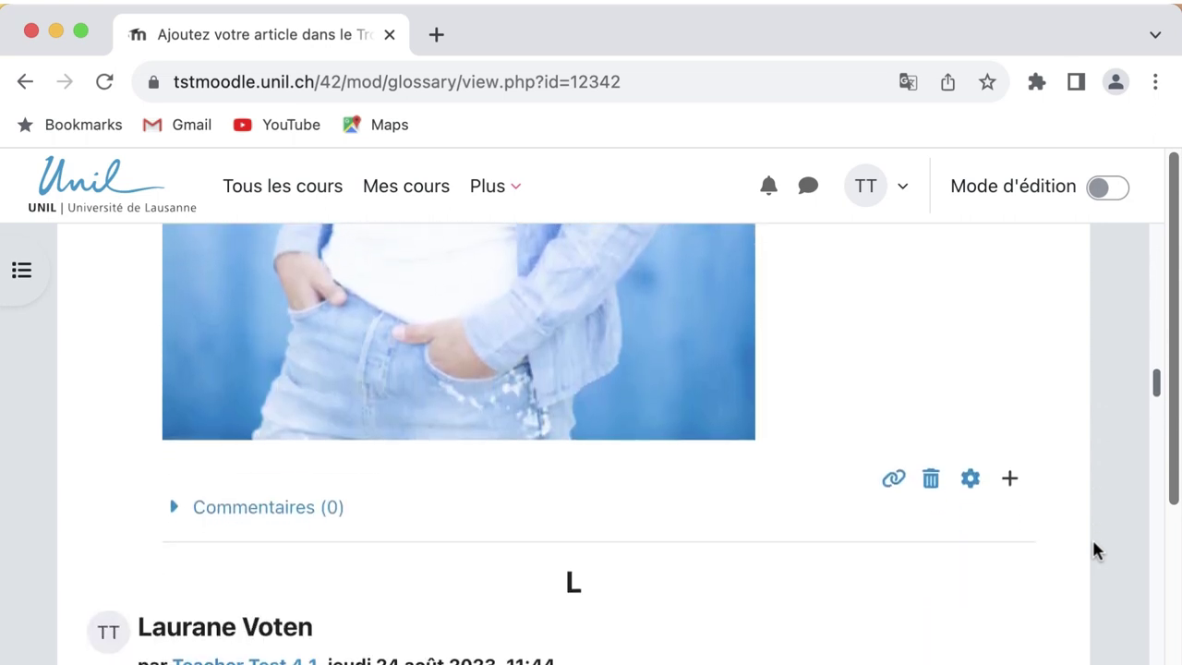
pyautogui.scroll(-3, 1093, 550)
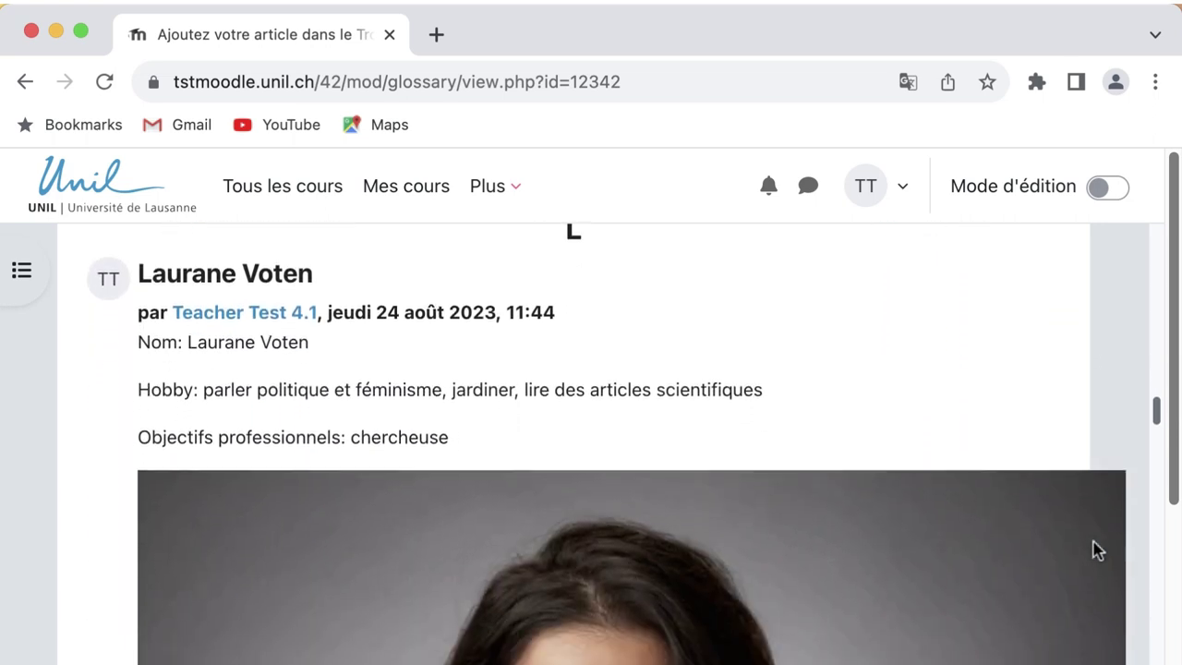
pyautogui.scroll(-4, 1093, 548)
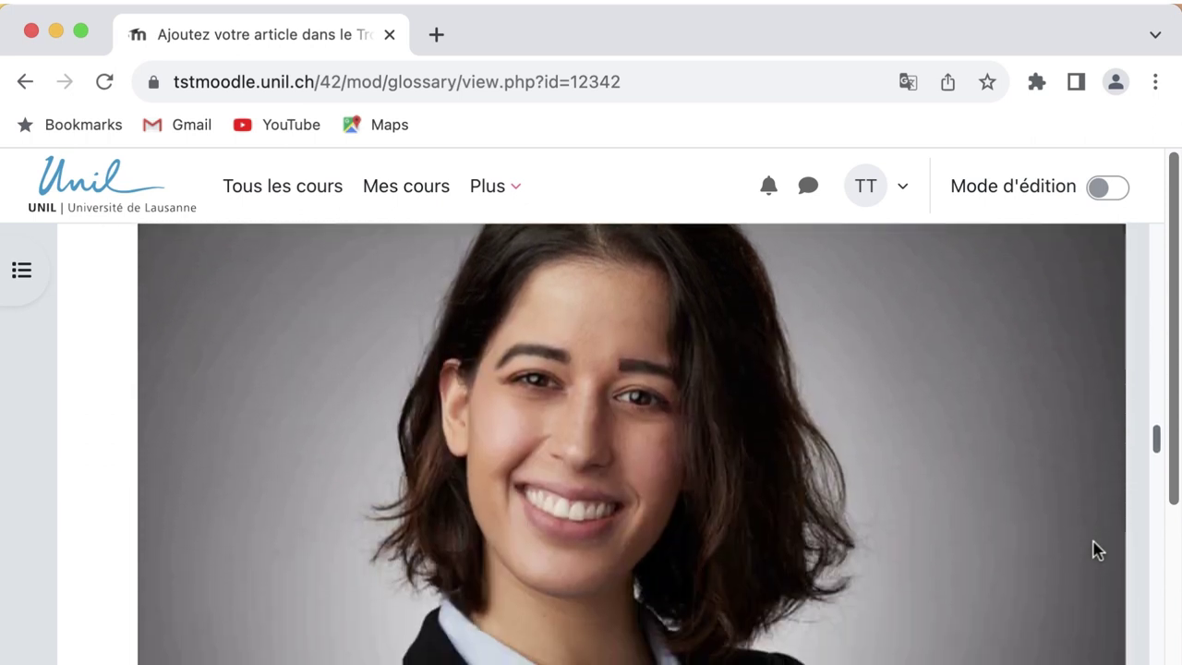
pyautogui.scroll(-4, 1095, 550)
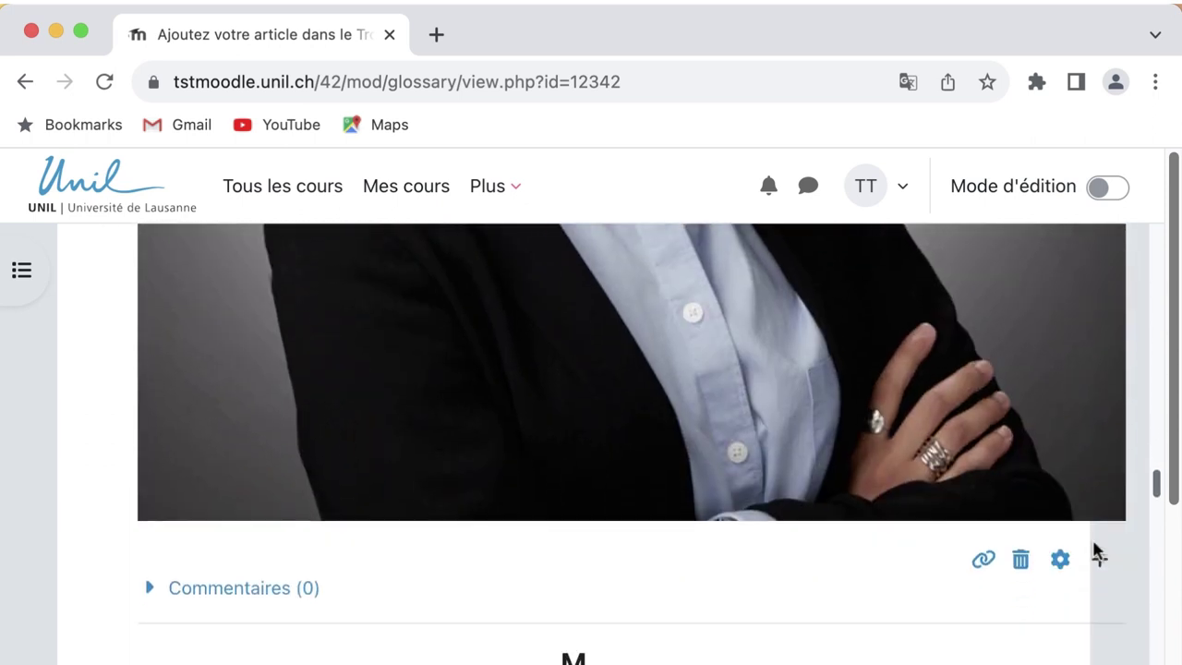
pyautogui.scroll(-2, 1093, 550)
pyautogui.scroll(-2, 1093, 550)
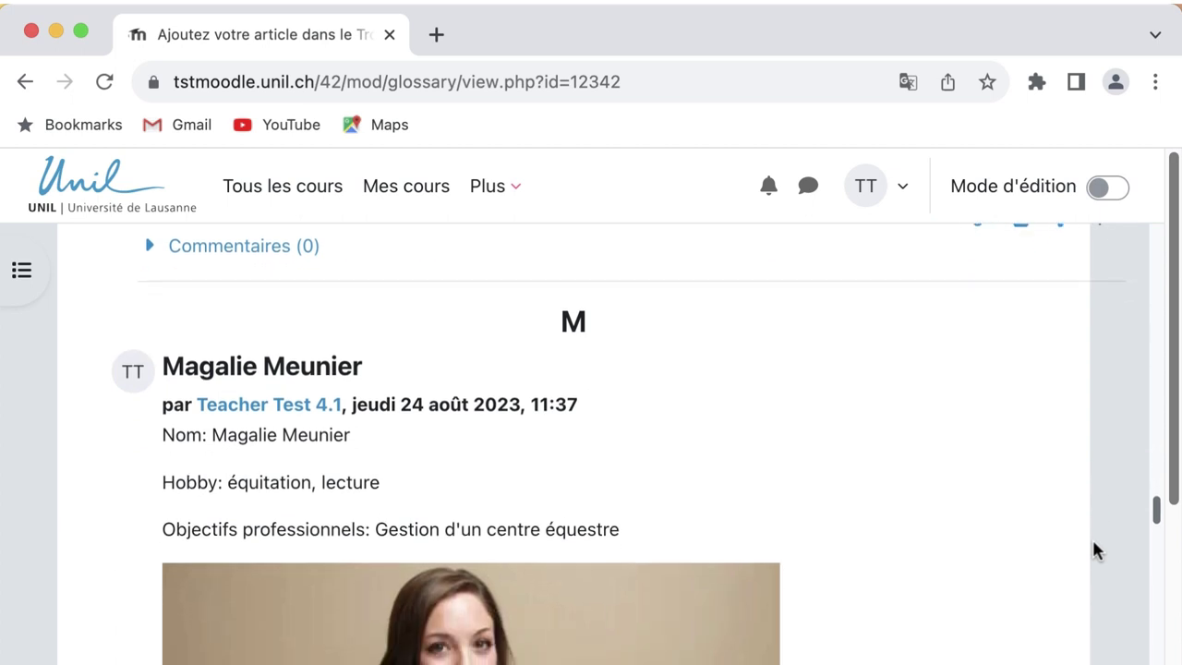
pyautogui.scroll(-2, 1095, 550)
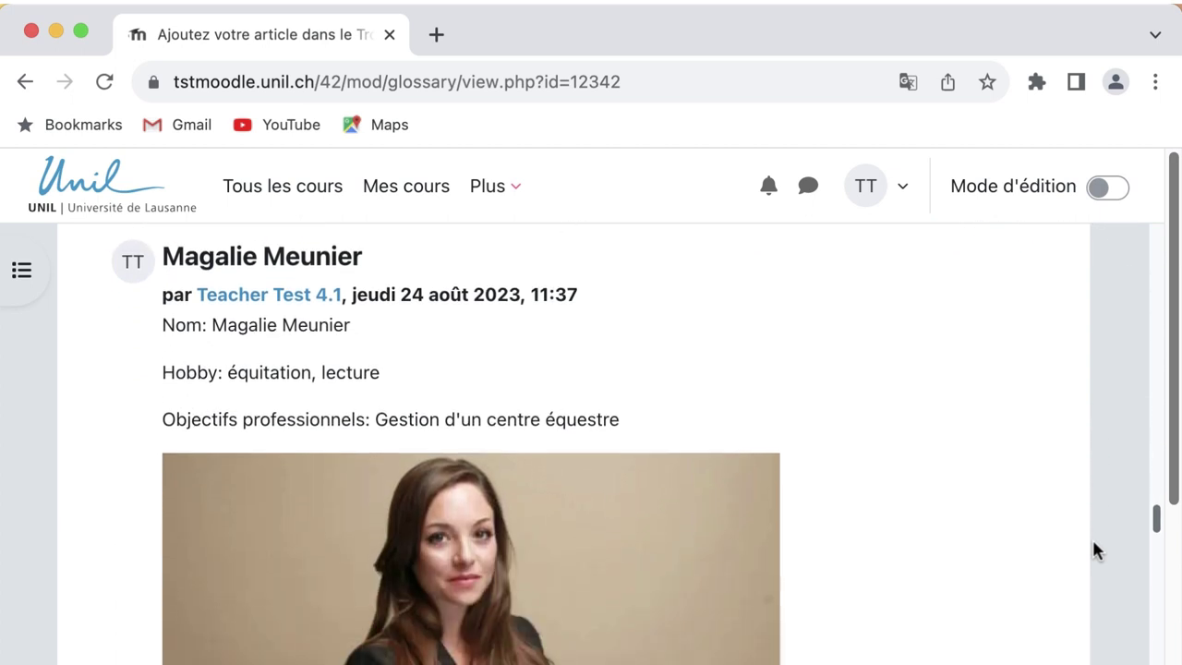
pyautogui.scroll(-2, 1093, 550)
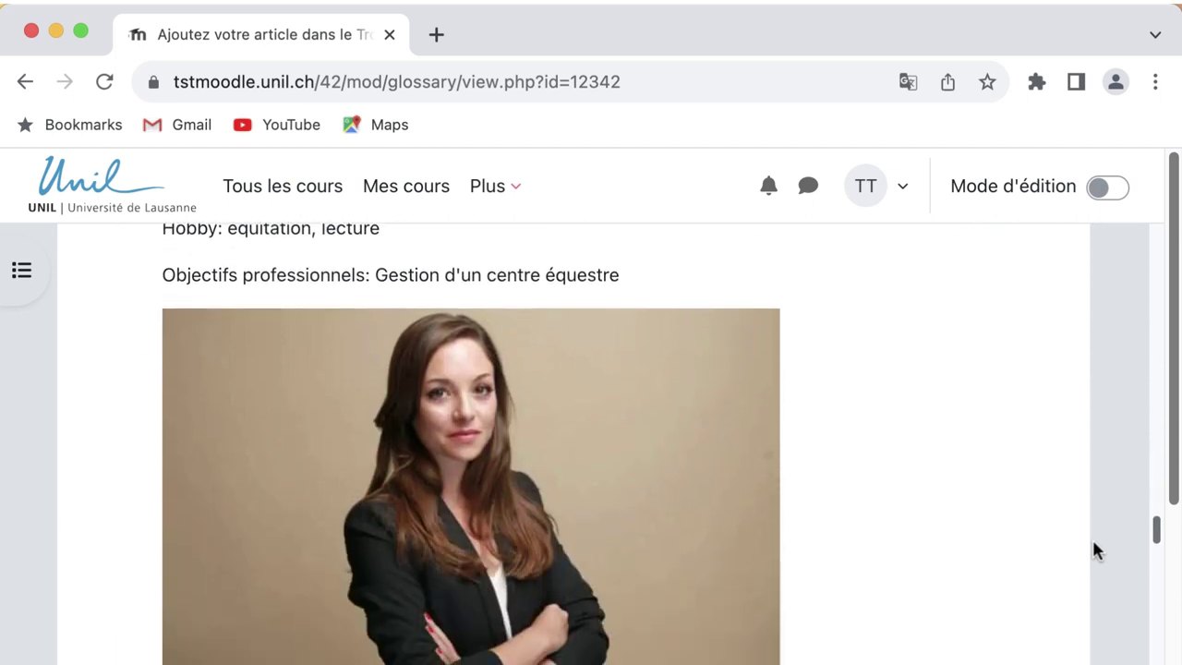
pyautogui.scroll(-1, 1093, 550)
pyautogui.scroll(-5, 1093, 550)
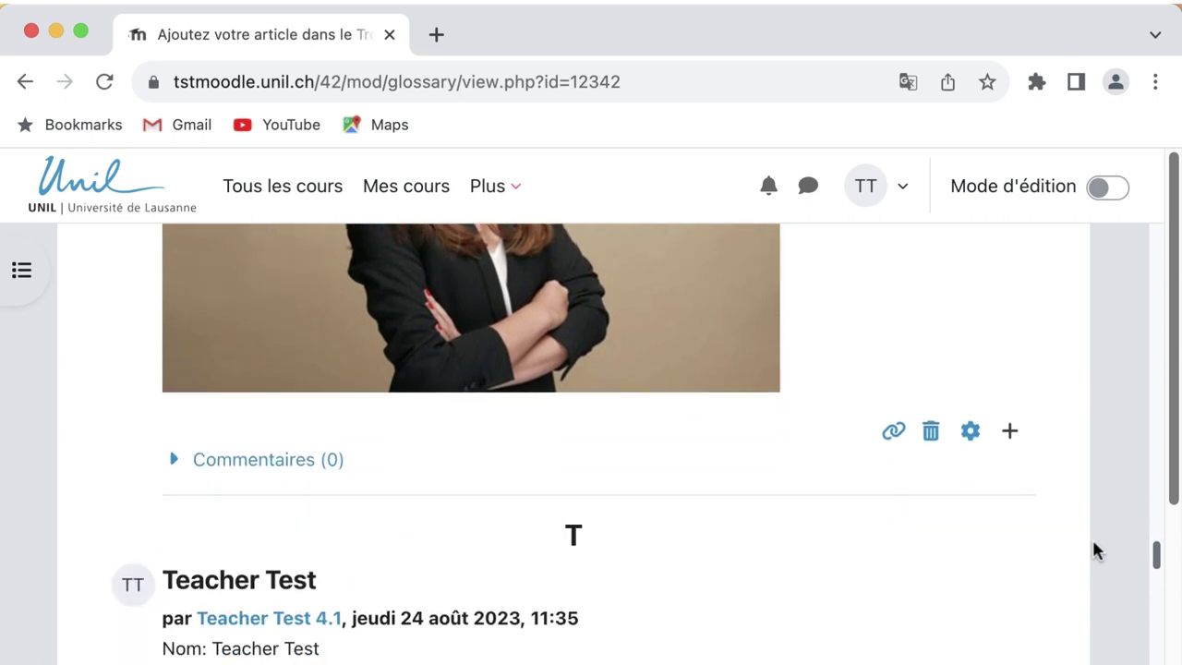
pyautogui.scroll(-3, 1095, 550)
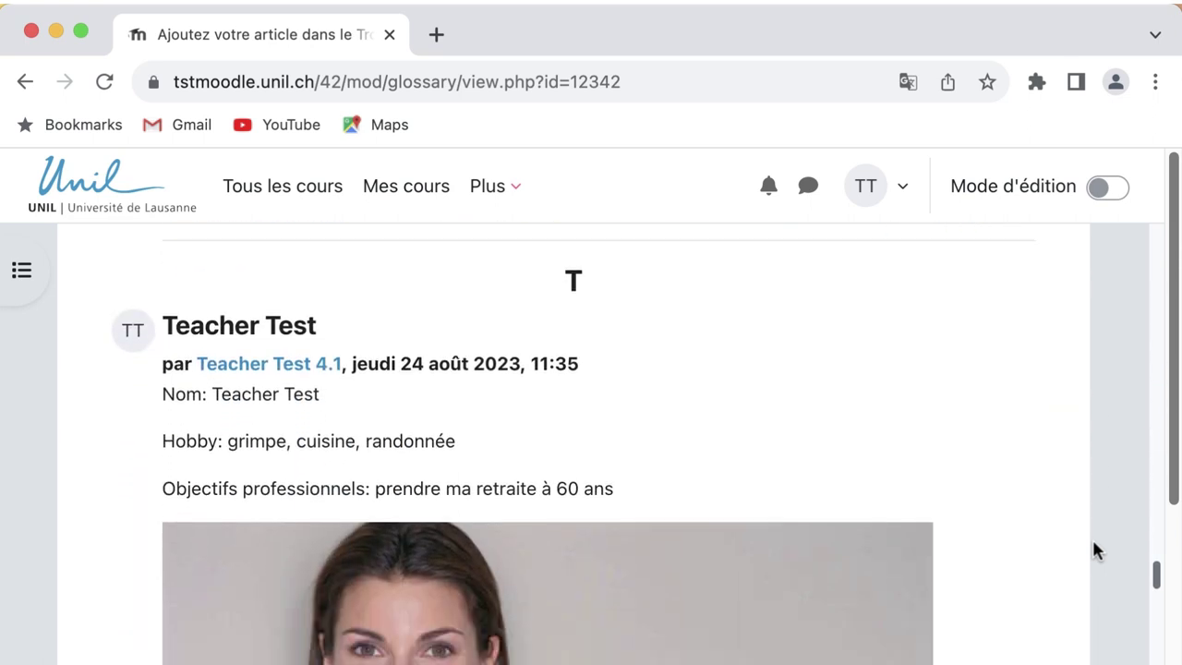
pyautogui.scroll(-2, 1093, 550)
pyautogui.scroll(-2, 1093, 550)
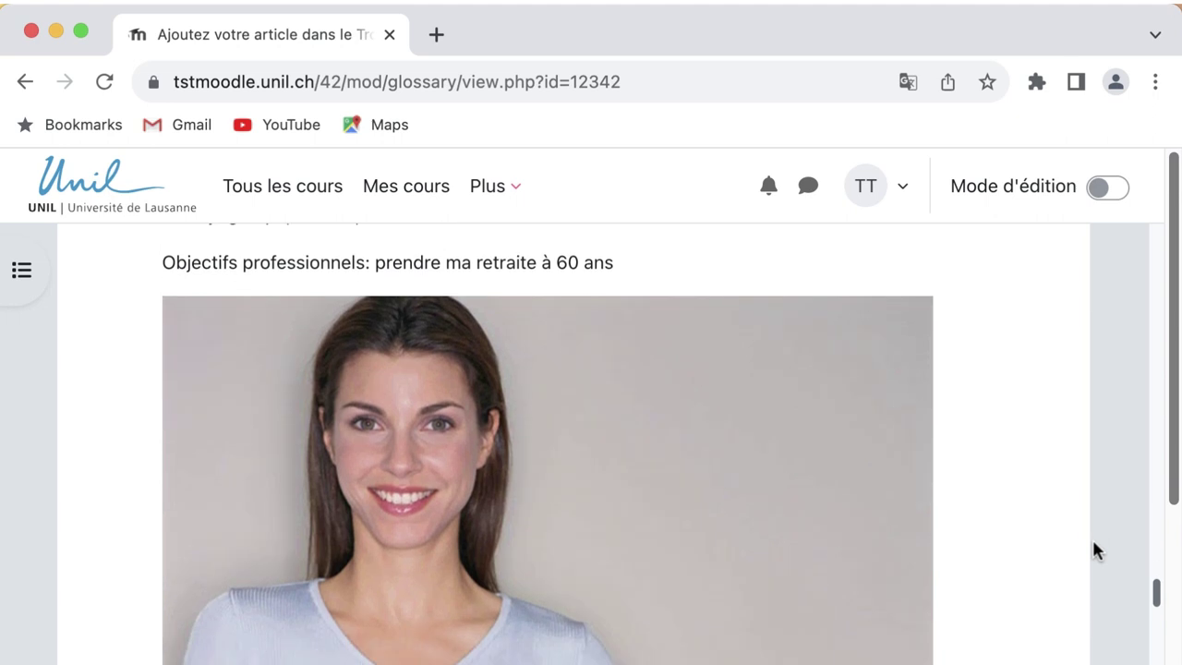
# - Return to the entry under letter F and review its name, hobby, professional goals and photo
pyautogui.scroll(15, 1094, 550)
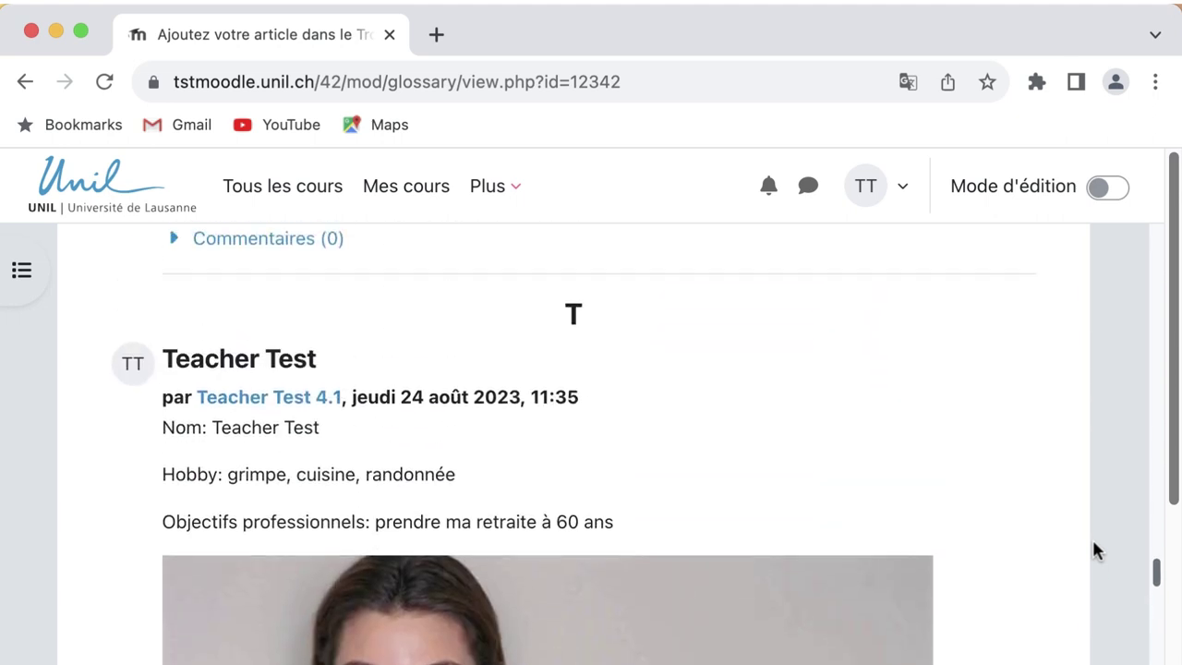
pyautogui.scroll(12, 1094, 550)
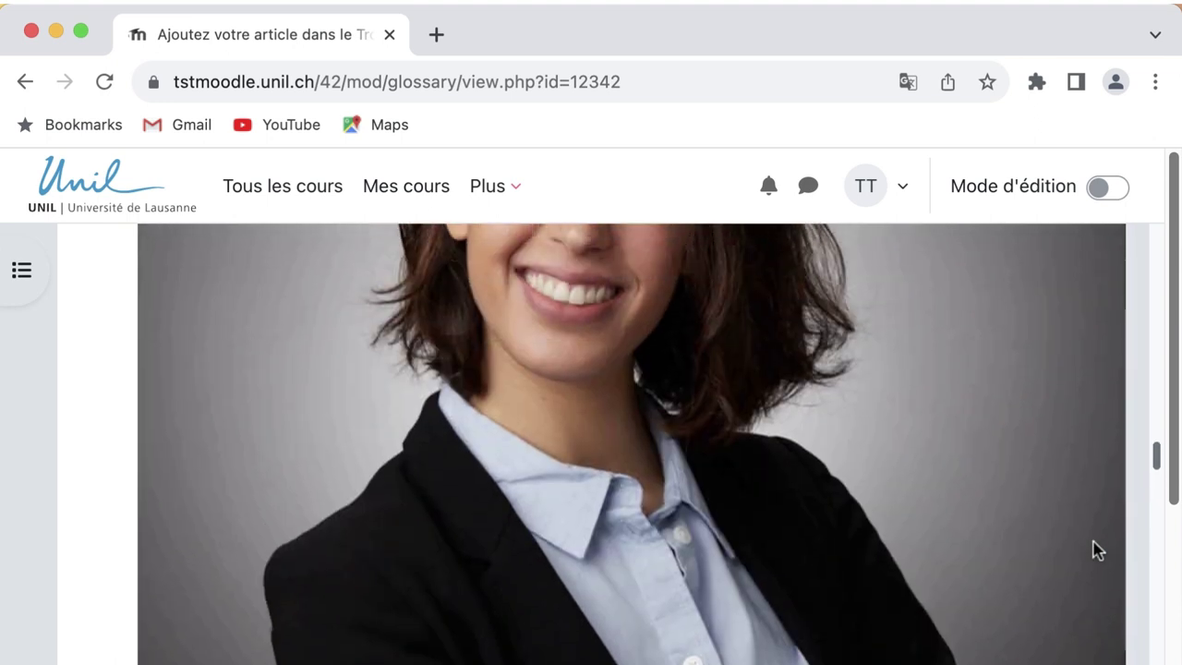
pyautogui.scroll(10, 1094, 551)
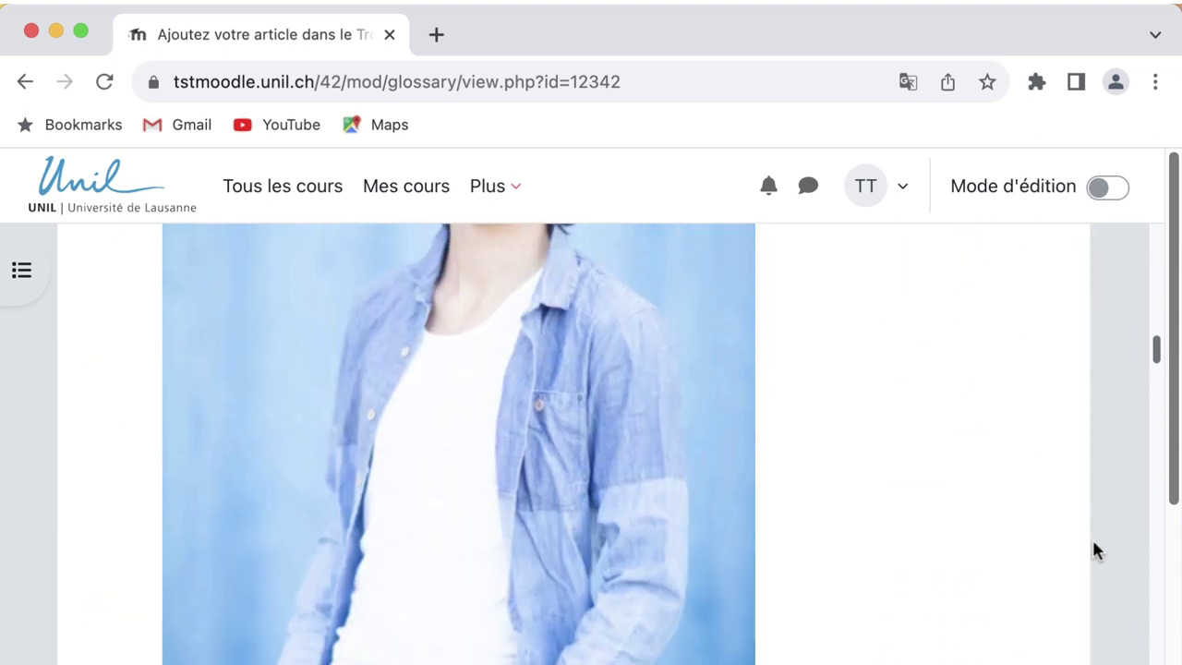
pyautogui.scroll(2, 1094, 550)
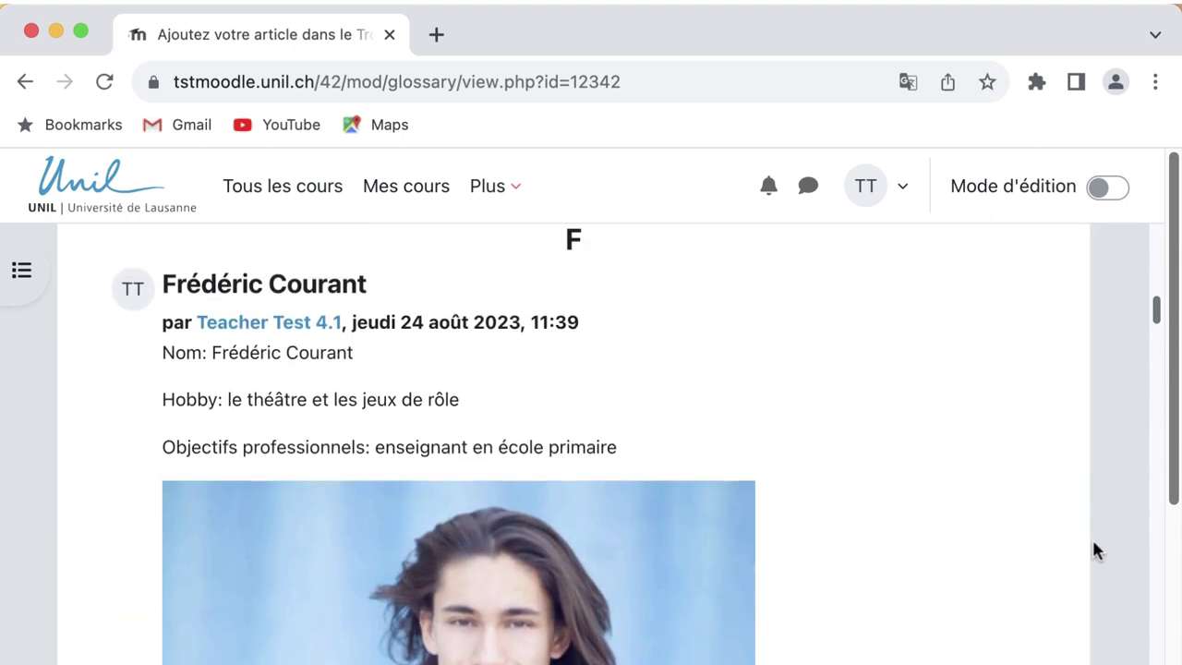
pyautogui.scroll(2, 1094, 550)
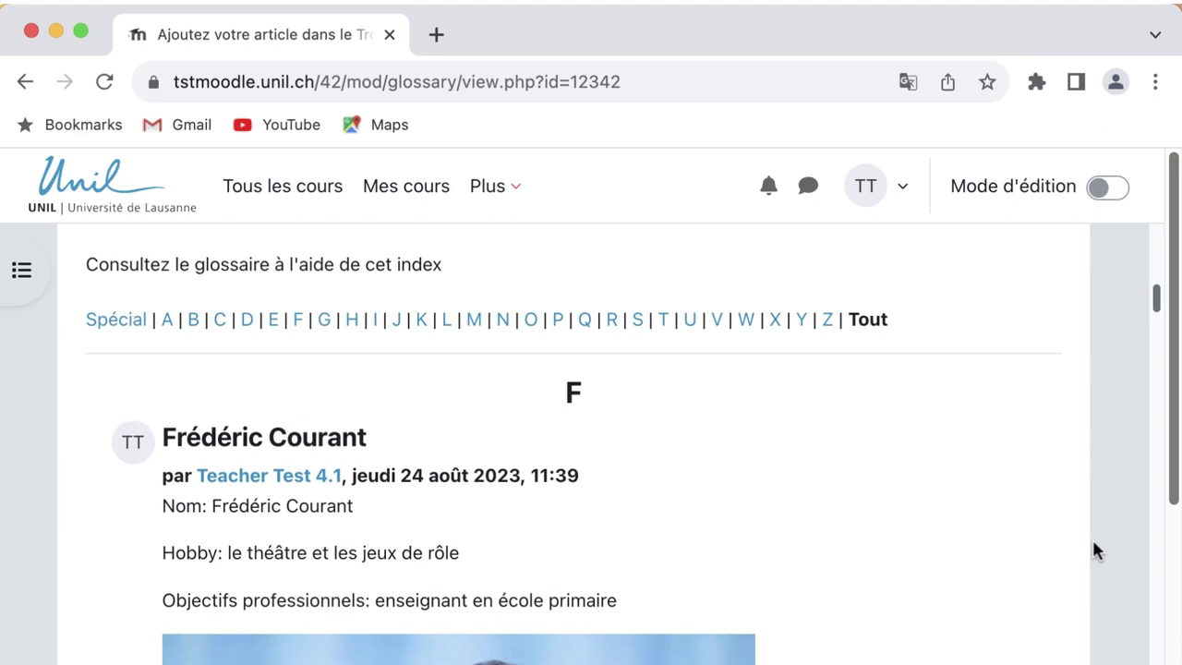
pyautogui.scroll(-2, 1094, 550)
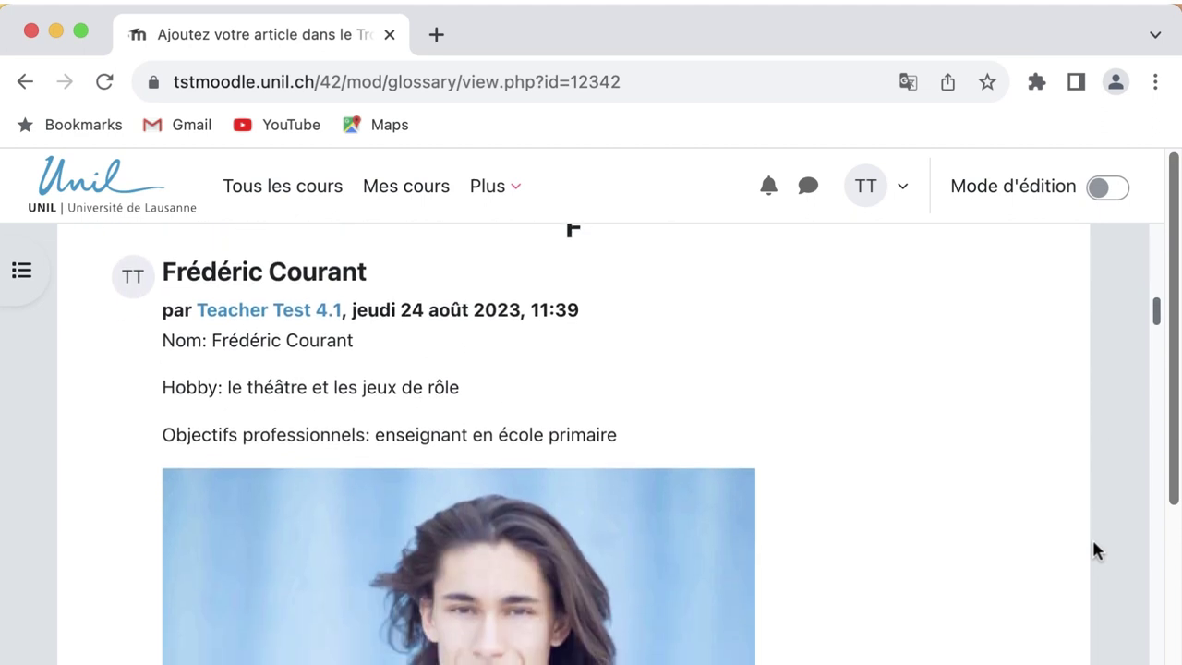
pyautogui.scroll(-1, 1094, 551)
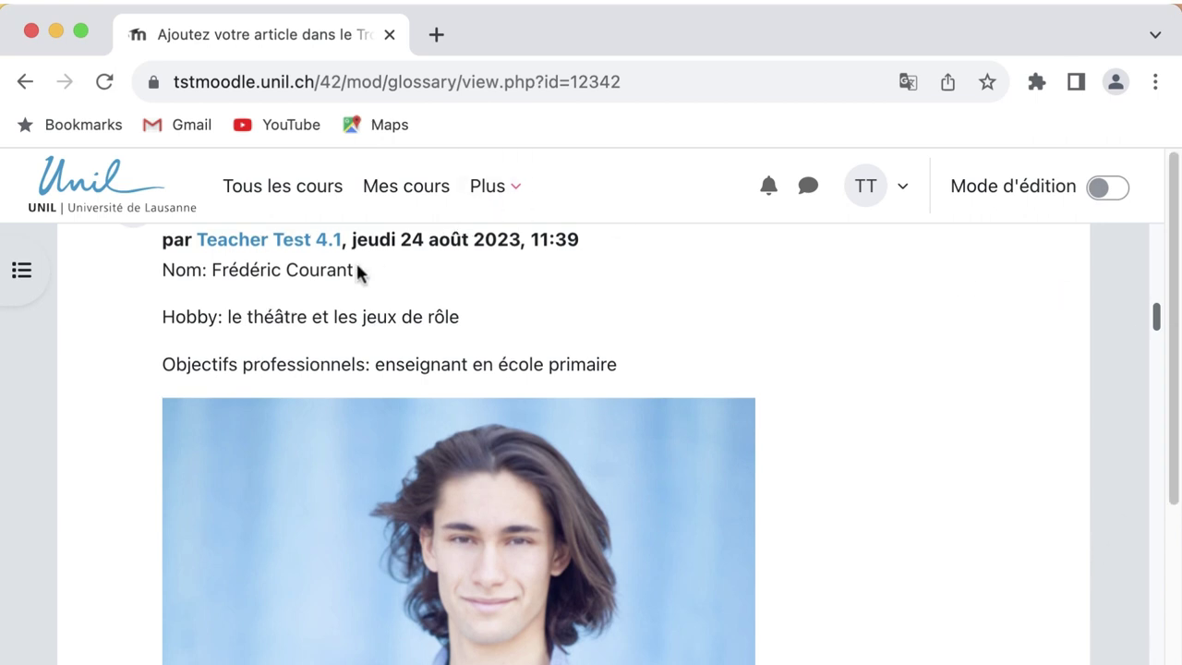
# - Go back to the test_m course page and examine the entry shown in its Bloc Trombinoscope
pyautogui.scroll(10, 356, 267)
pyautogui.scroll(2, 298, 363)
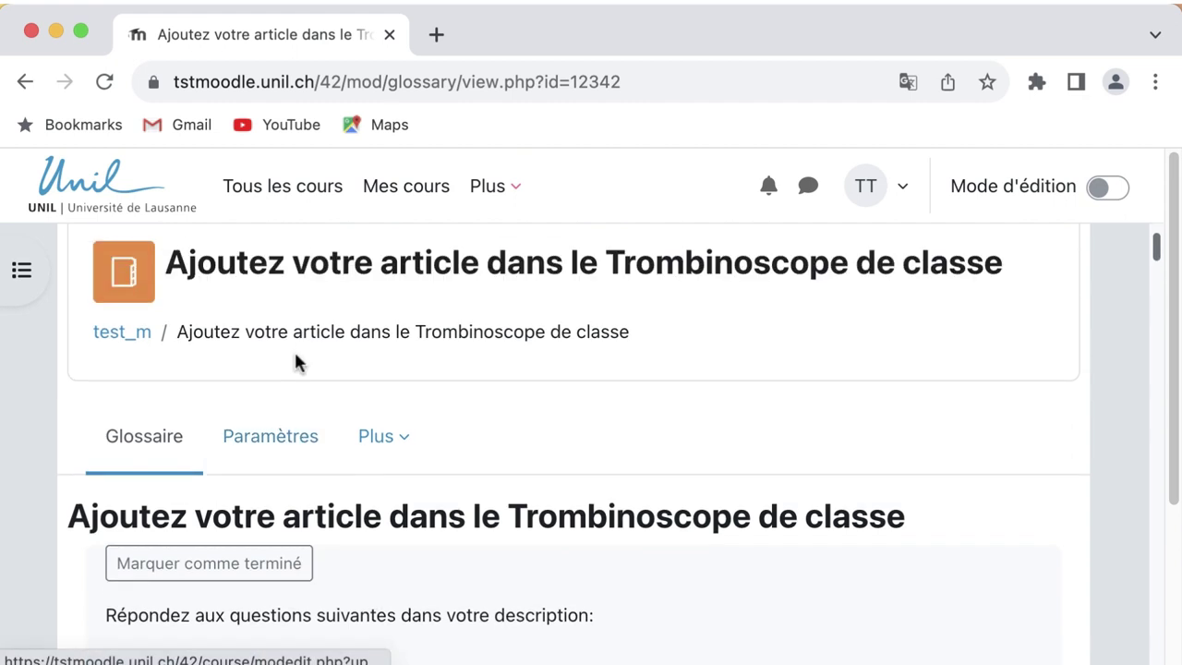
pyautogui.click(132, 341)
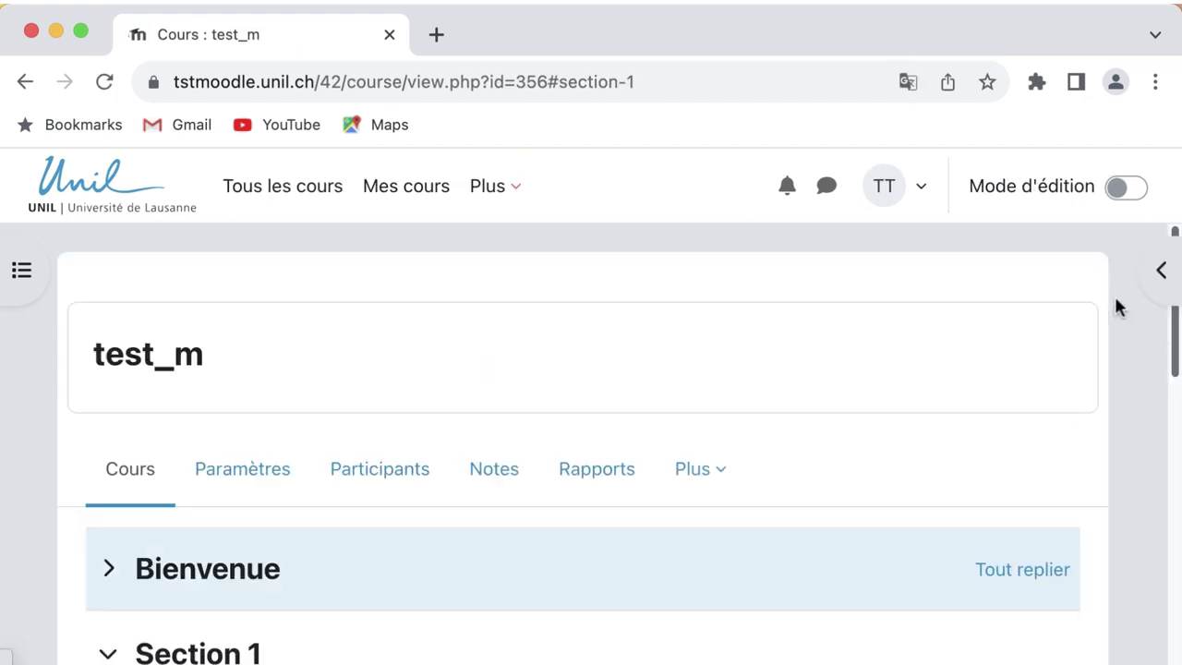
pyautogui.click(1161, 275)
pyautogui.scroll(-4, 1104, 404)
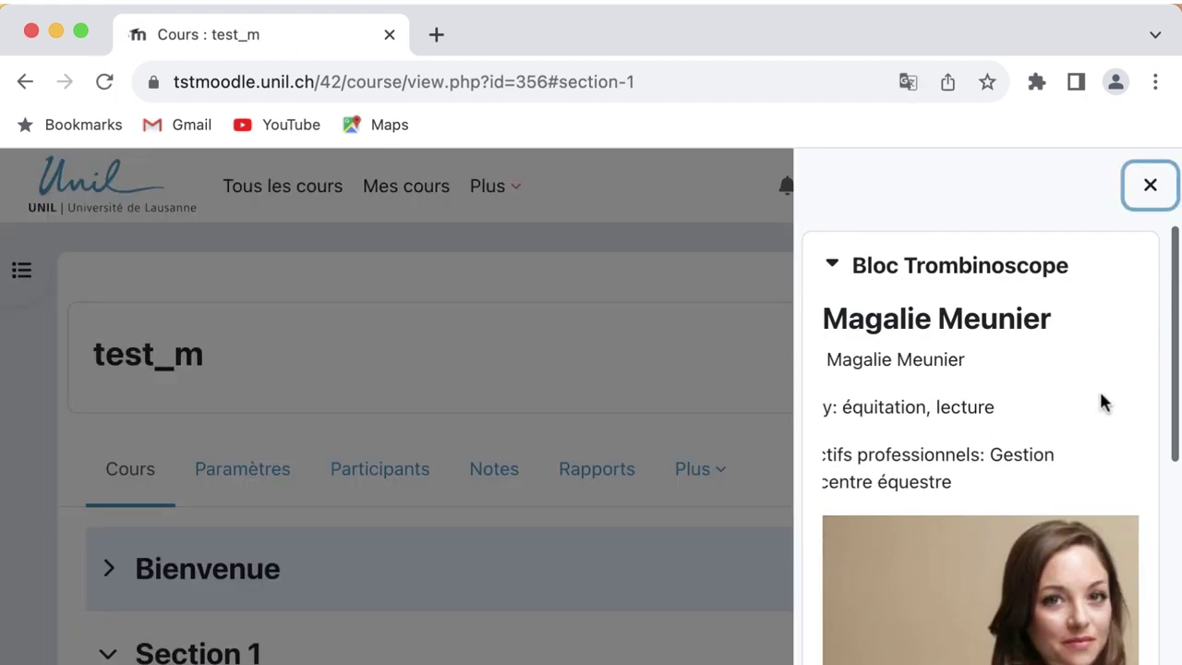
pyautogui.hscroll(-1, 1104, 403)
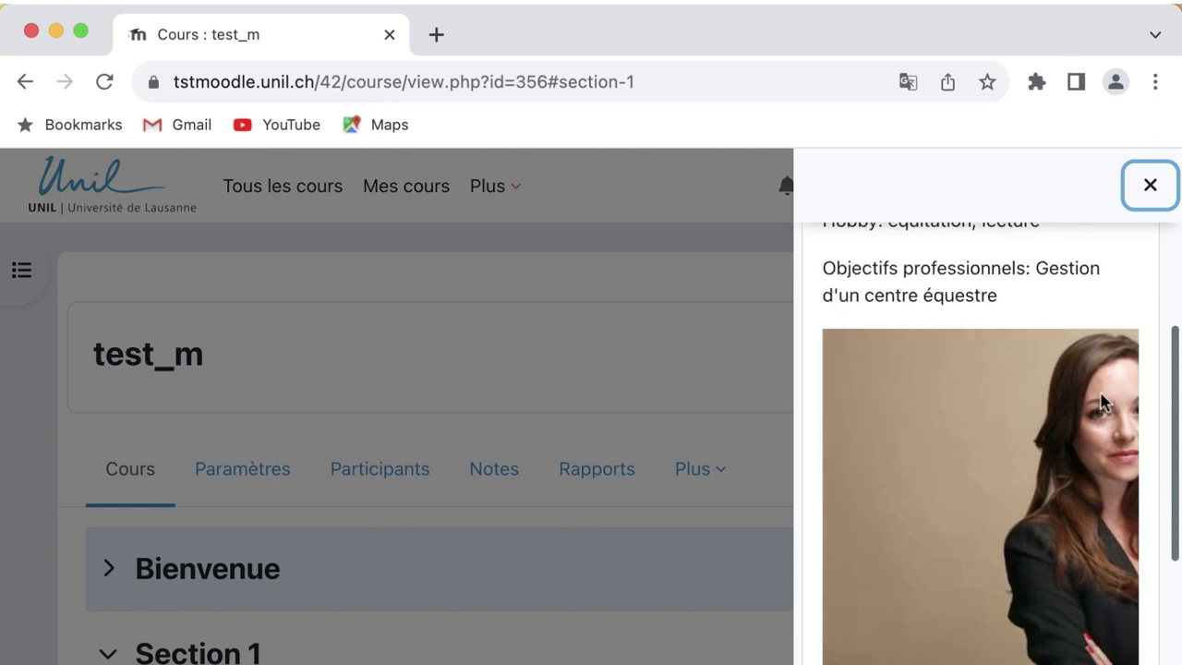
pyautogui.scroll(4, 1103, 403)
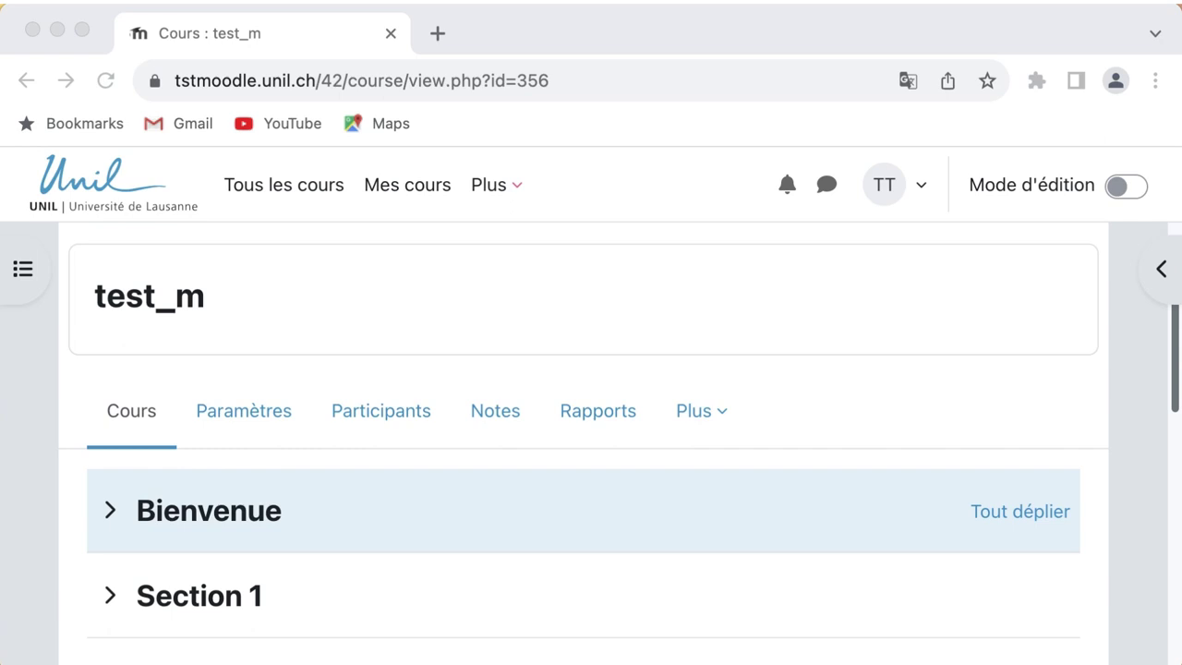
# - Turn on edit mode for the test_m course and expand Section 2
pyautogui.click(1127, 192)
pyautogui.click(1125, 187)
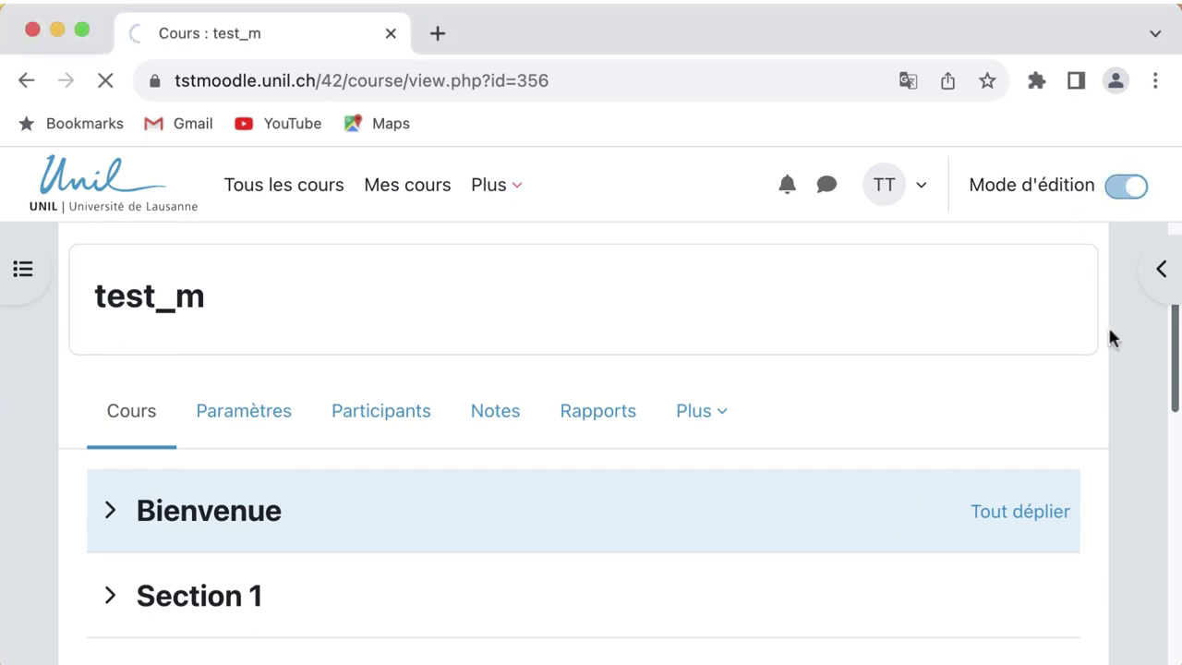
pyautogui.scroll(-5, 1111, 338)
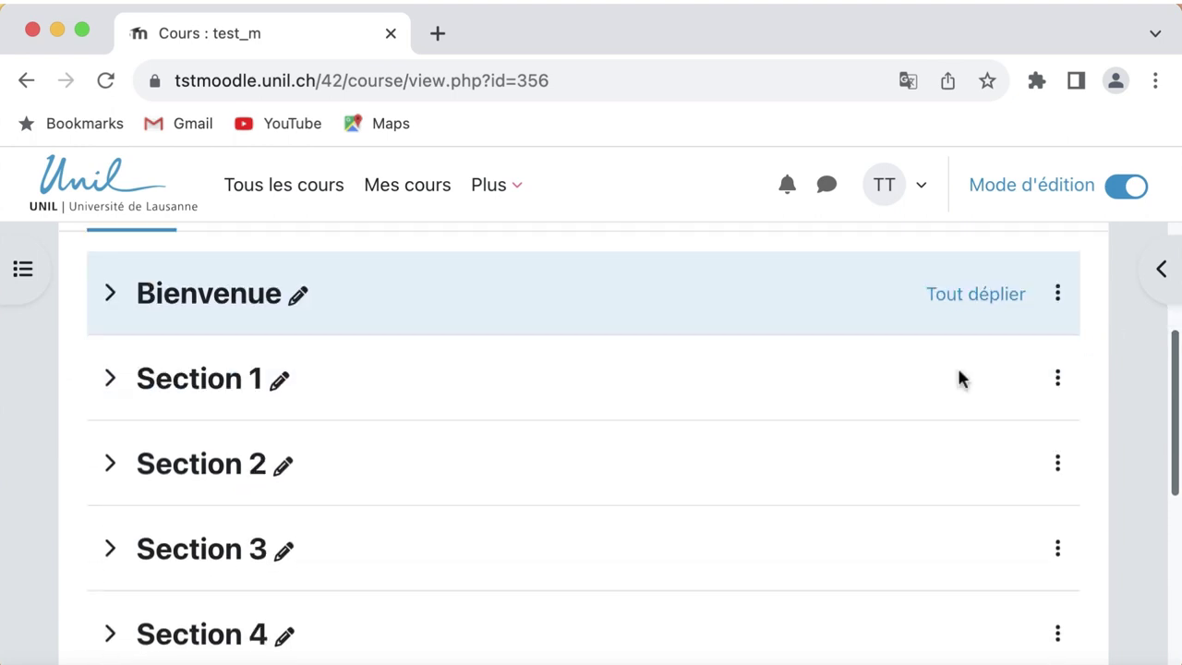
pyautogui.click(110, 462)
pyautogui.scroll(-2, 630, 495)
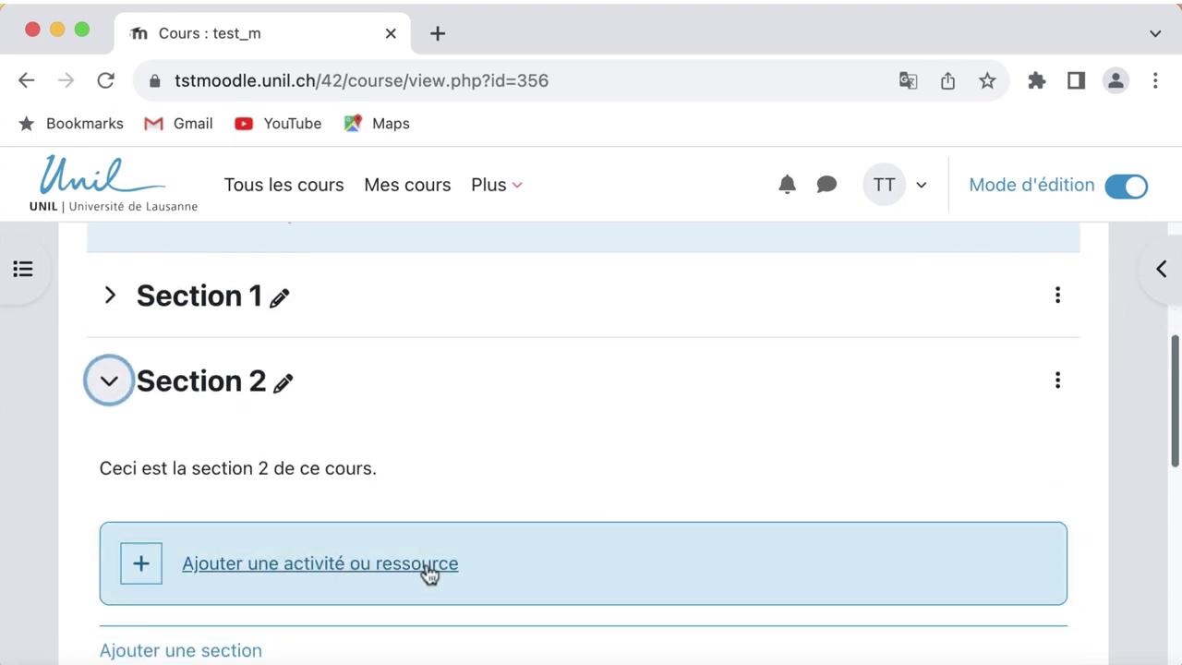
# - Add a new Glossaire activity to Section 2, bringing up its settings form
pyautogui.click(424, 568)
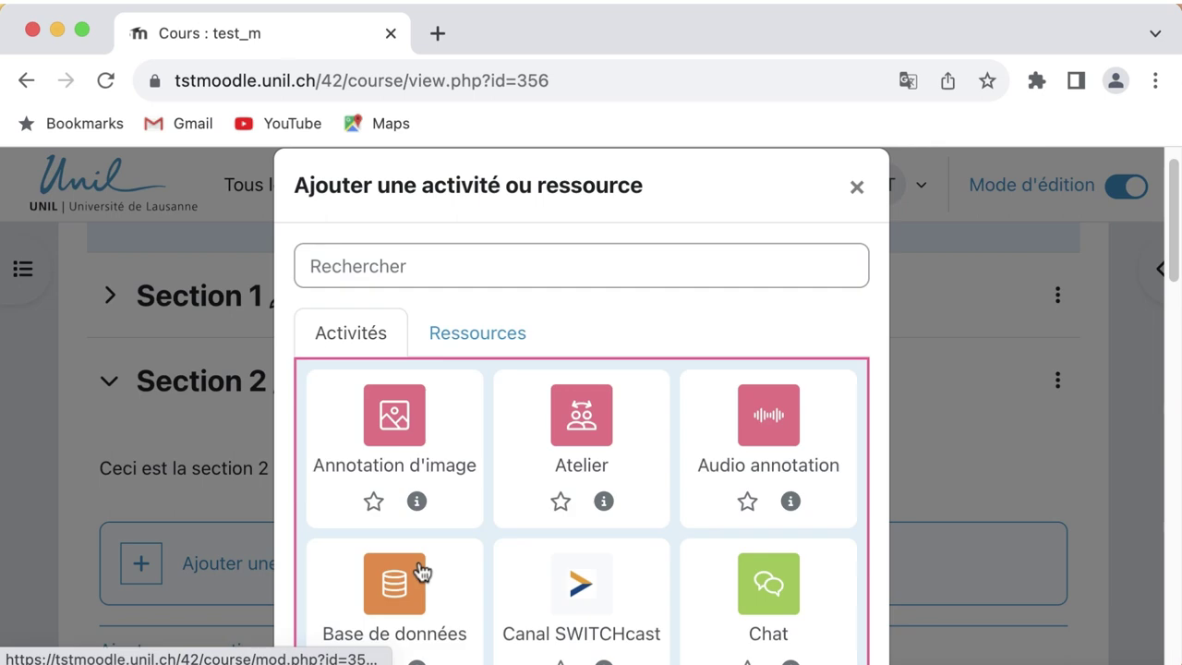
pyautogui.scroll(-1, 690, 561)
pyautogui.scroll(-5, 692, 561)
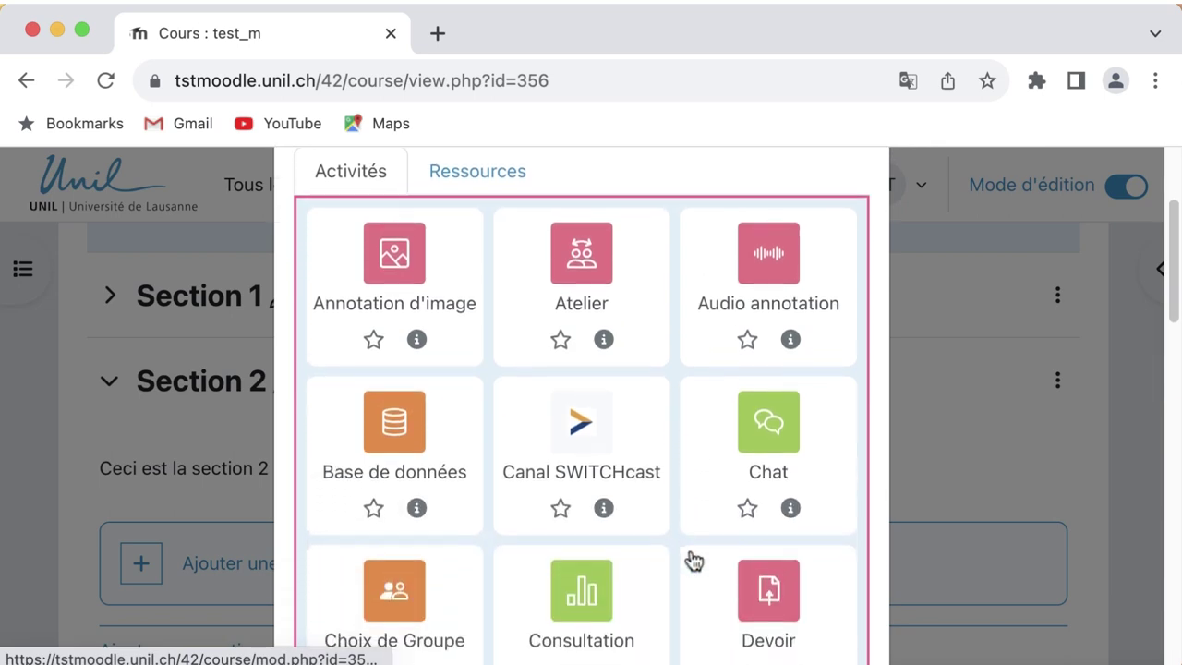
pyautogui.scroll(-3, 691, 561)
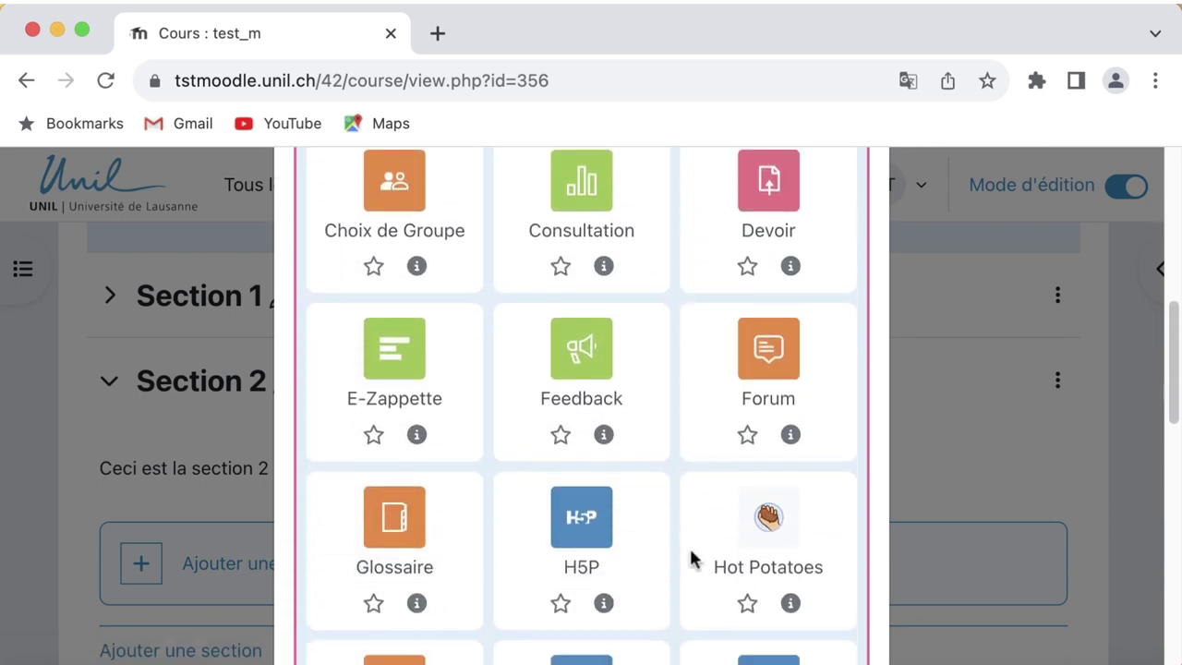
pyautogui.click(419, 412)
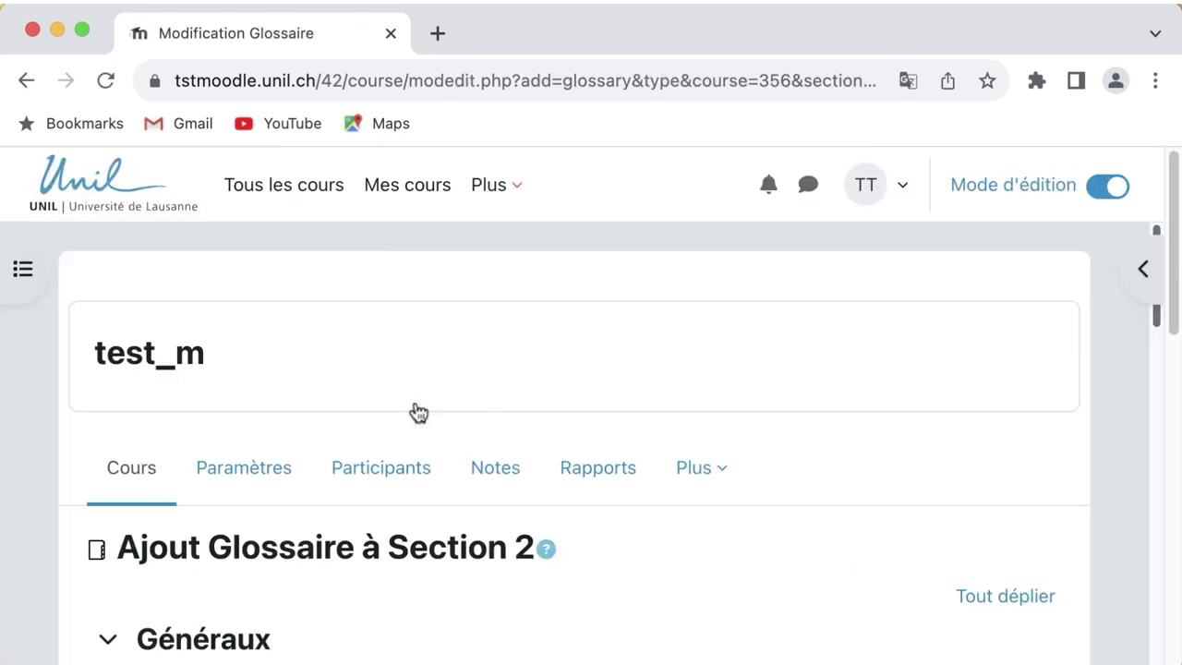
# - Name the new glossary "Ajouter votre article dans le trombinoscope de classe"
pyautogui.scroll(-3, 591, 519)
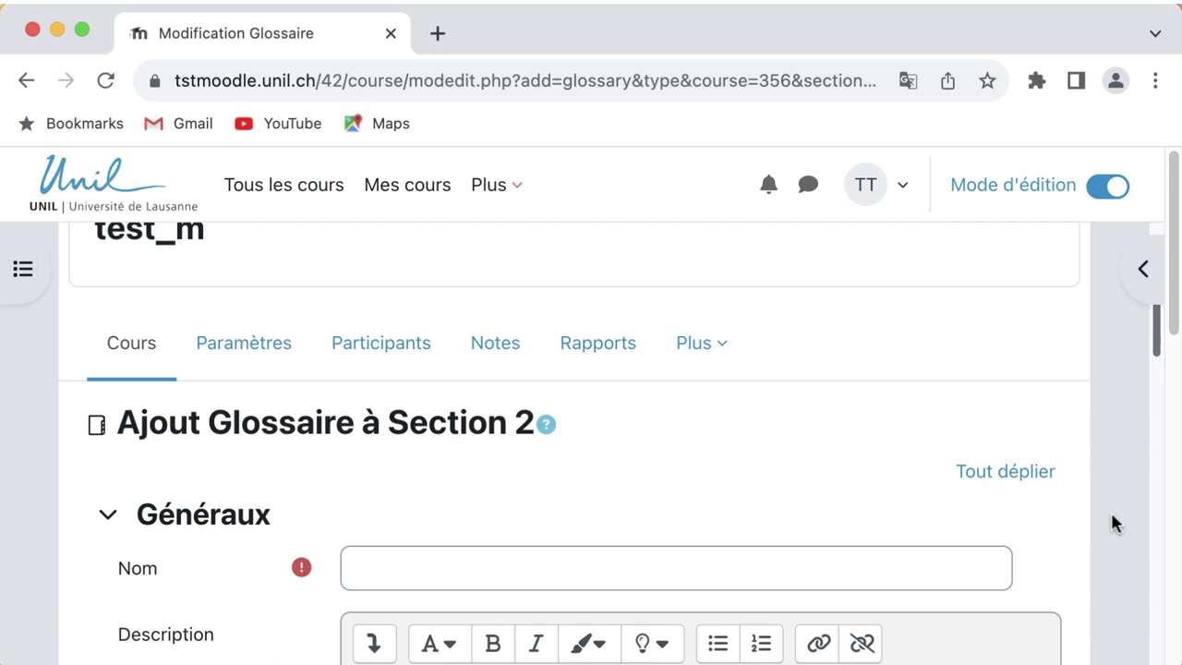
pyautogui.scroll(-4, 1110, 523)
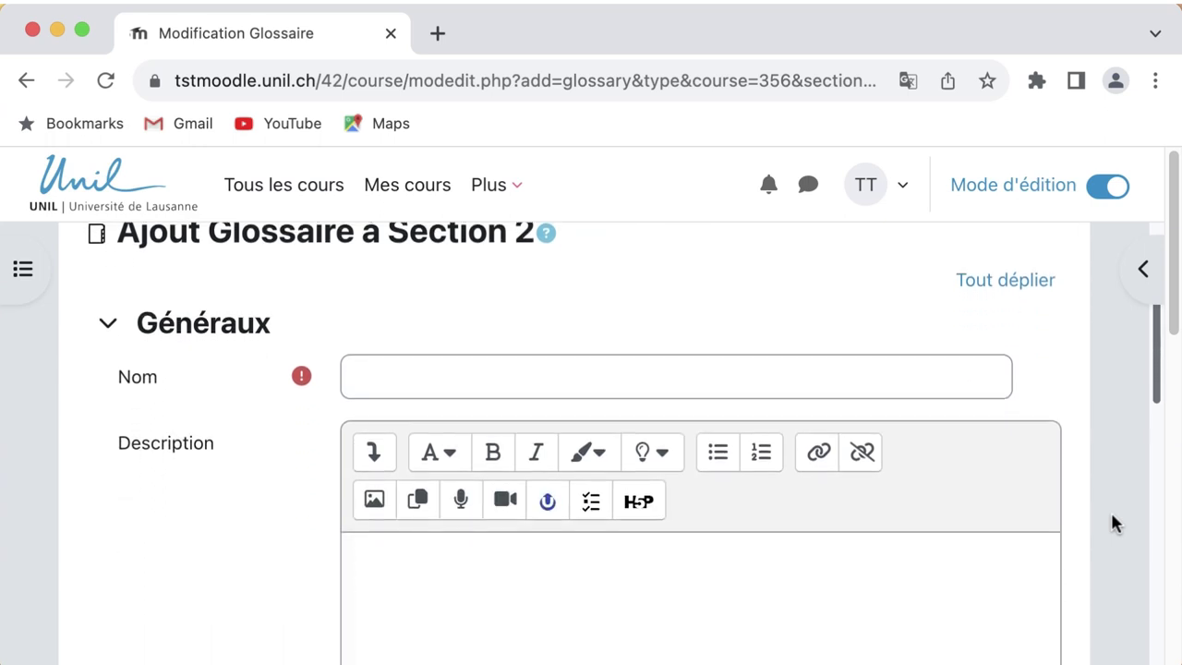
pyautogui.click(861, 386)
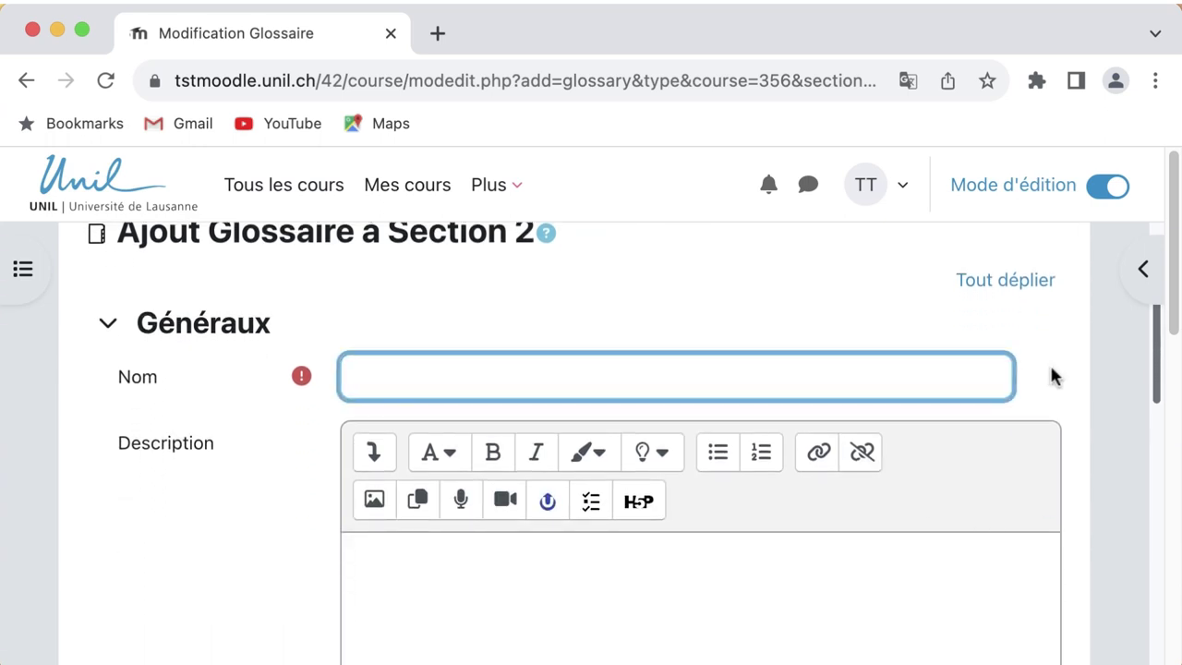
pyautogui.write('Ajouter votre arti')
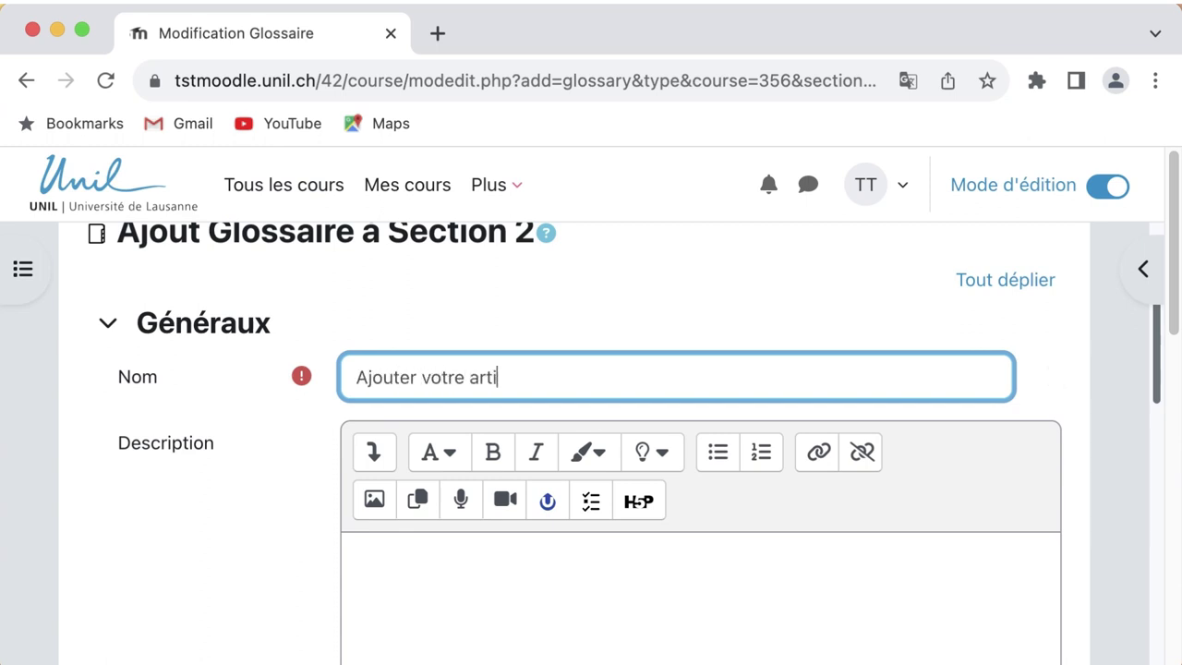
pyautogui.write('cle dans le ')
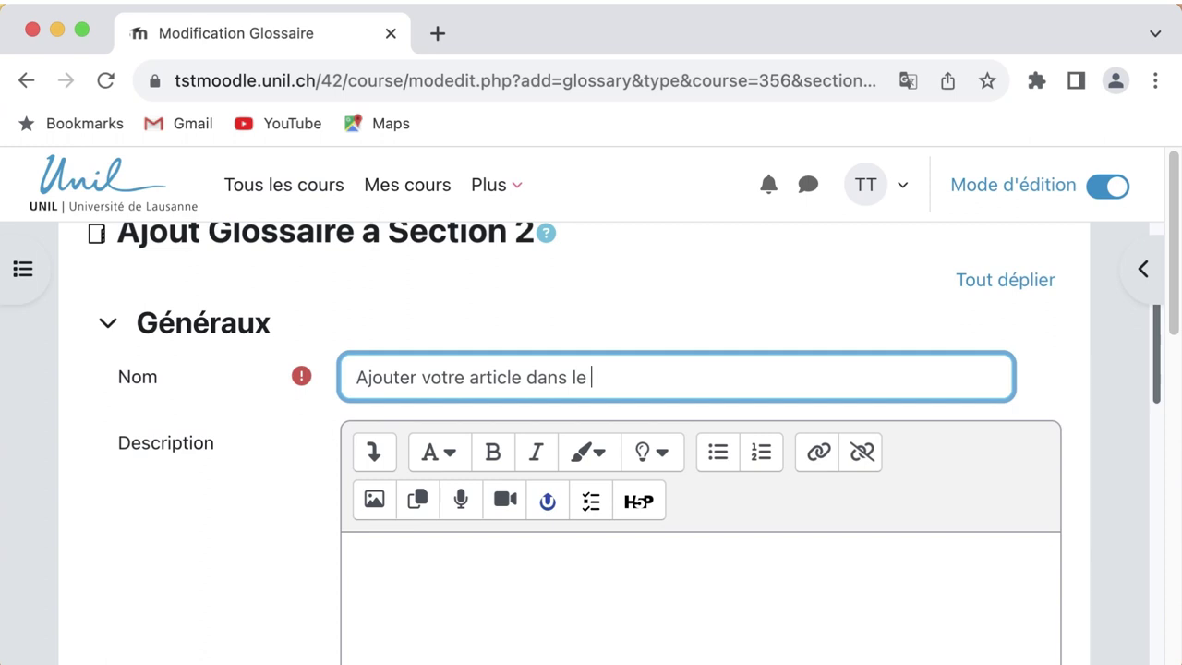
pyautogui.write('trombinoscop')
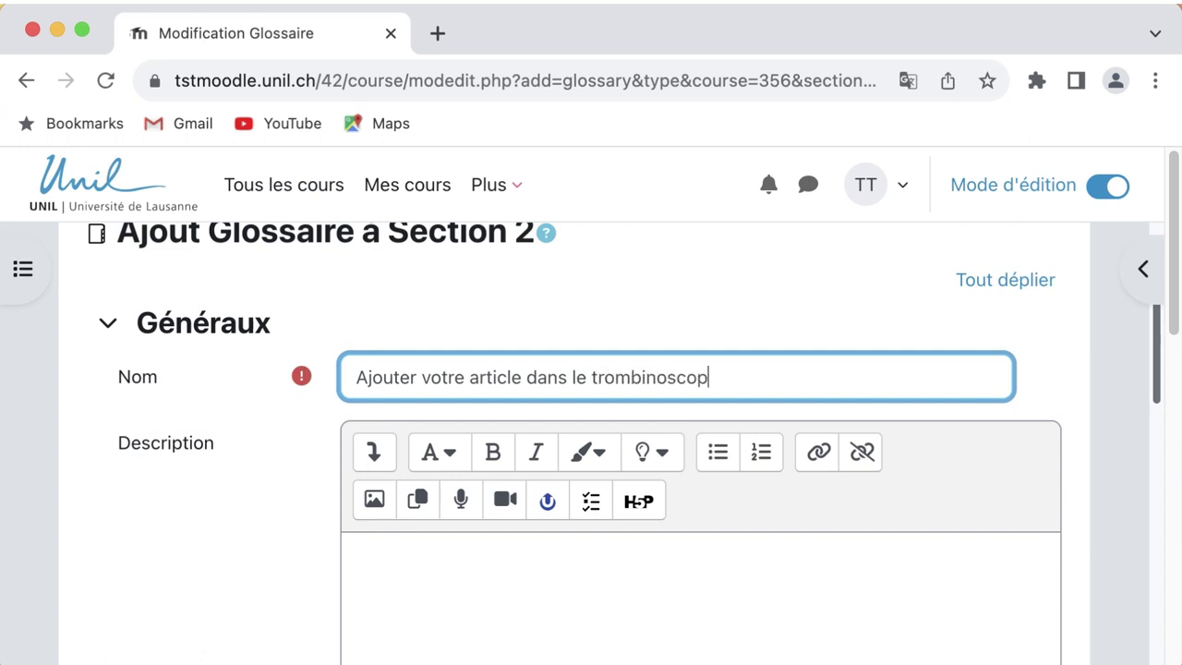
pyautogui.write('e de classe')
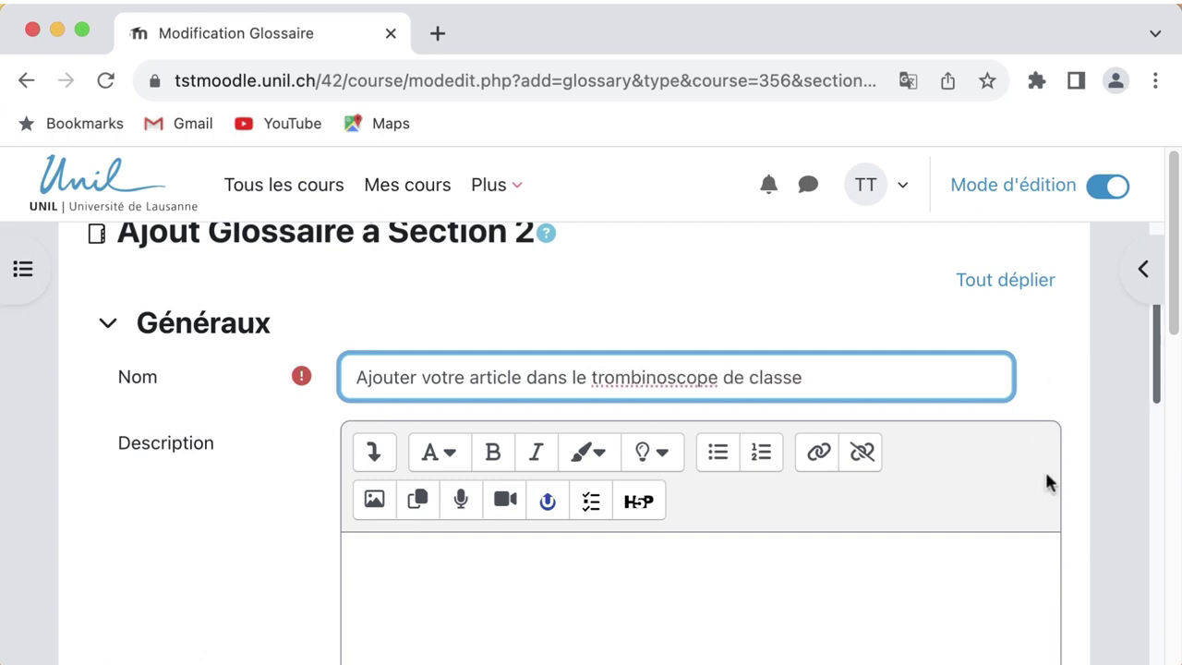
# - Write the glossary description "Répondez aux questions suivantes dans votre description:" followed by "..." on a new line
pyautogui.scroll(-3, 1046, 480)
pyautogui.click(836, 452)
pyautogui.write('R')
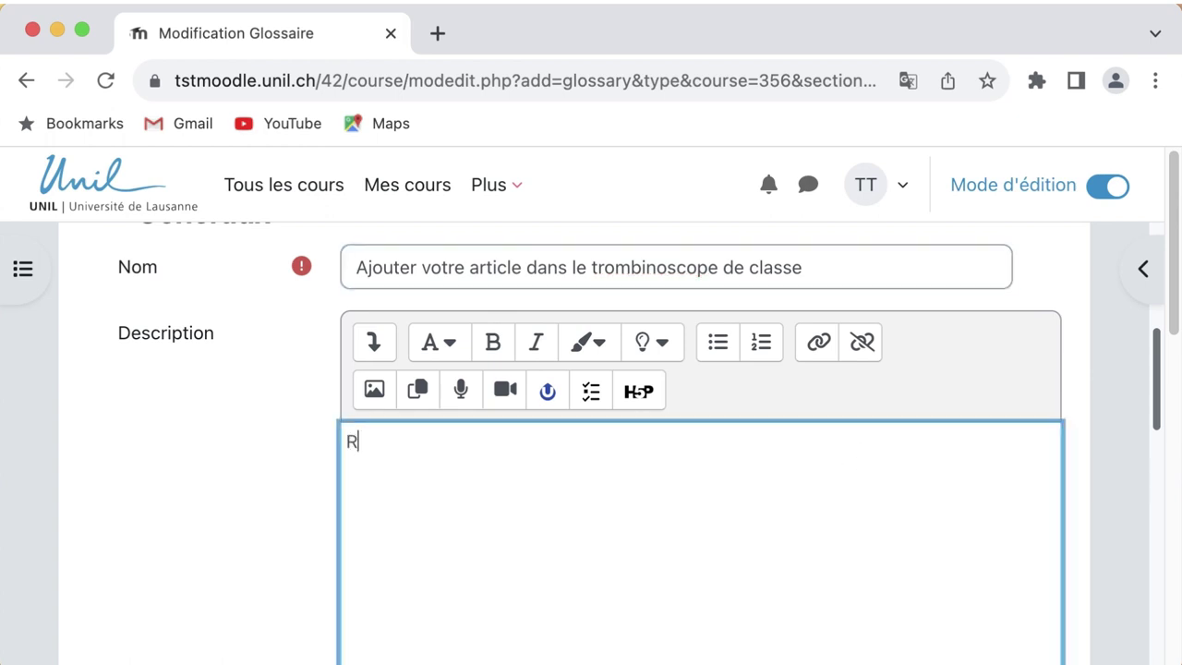
pyautogui.write('épondez aux q')
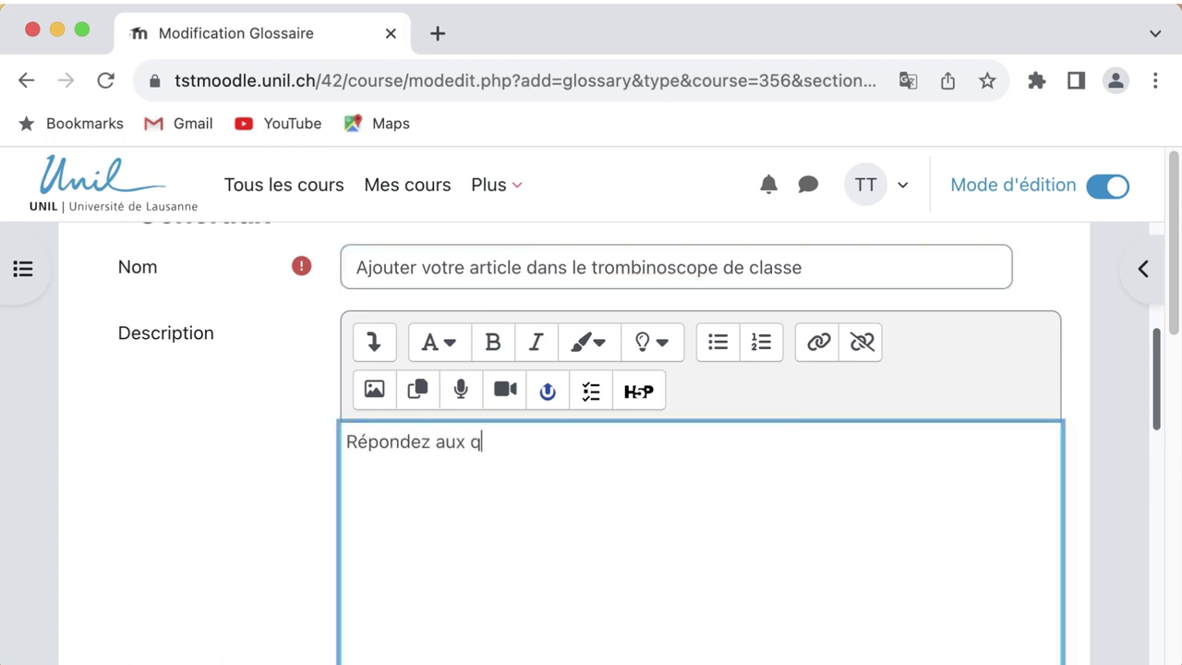
pyautogui.write('uestions suivantes')
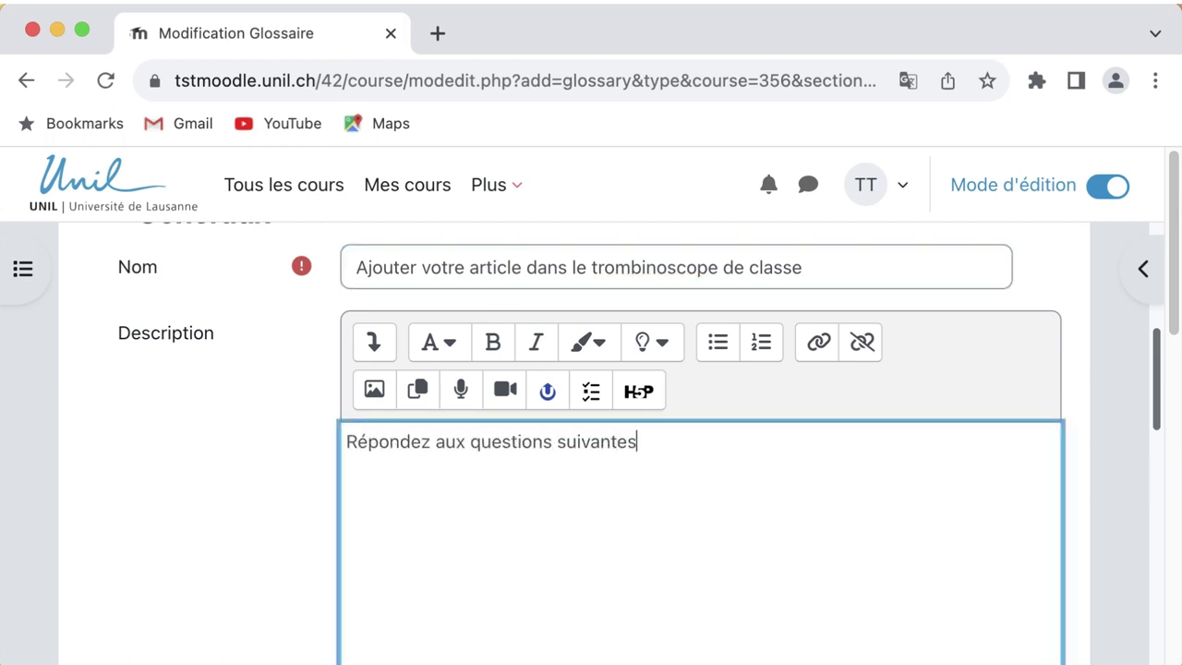
pyautogui.write(' dans votre des')
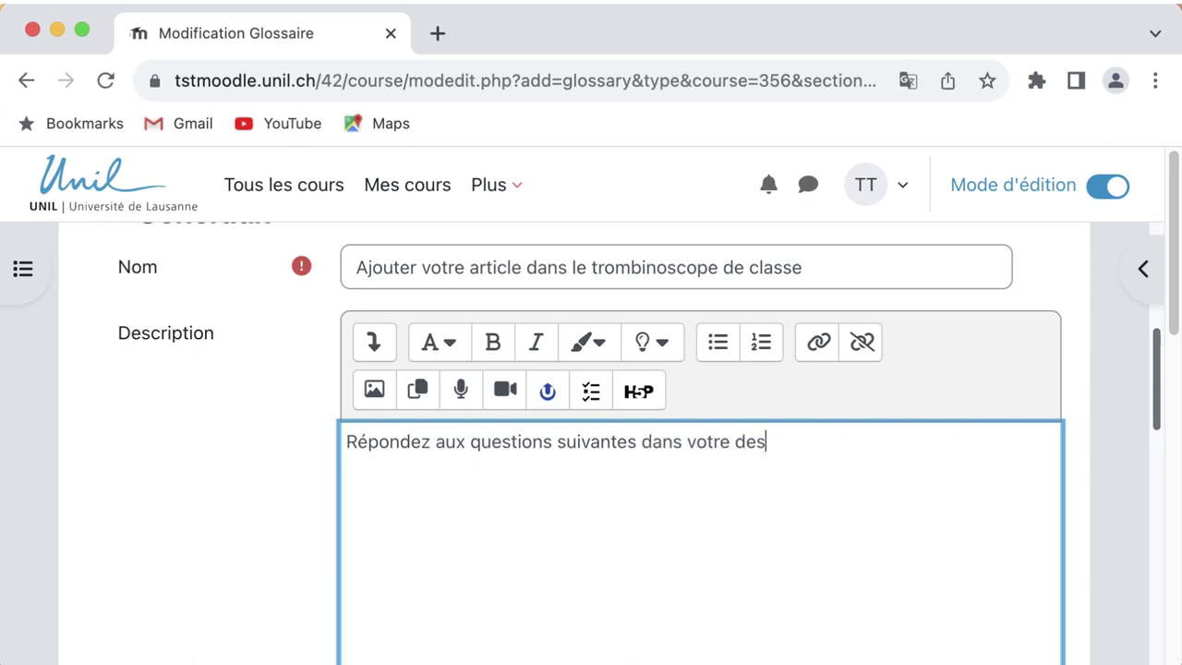
pyautogui.write('cription:')
pyautogui.press('Return')
pyautogui.write('...')
pyautogui.click(1097, 447)
# - Expand the Articles settings and check the Approuvé automatiquement choices, keeping Oui
pyautogui.scroll(-3, 1096, 440)
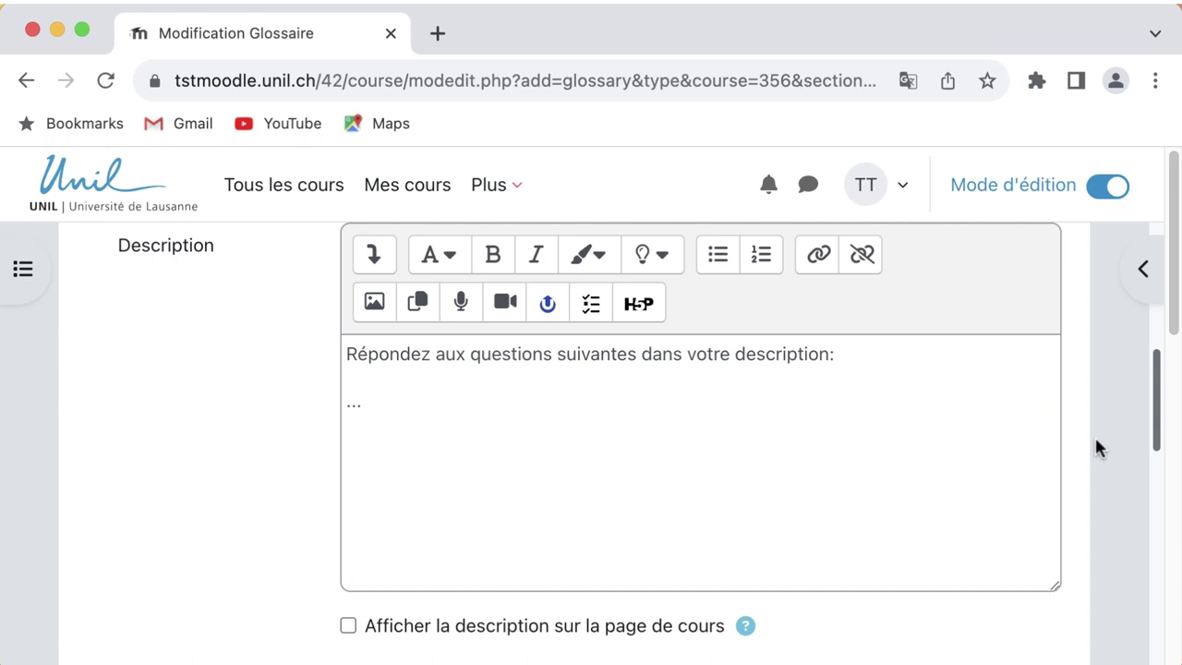
pyautogui.scroll(-5, 1097, 447)
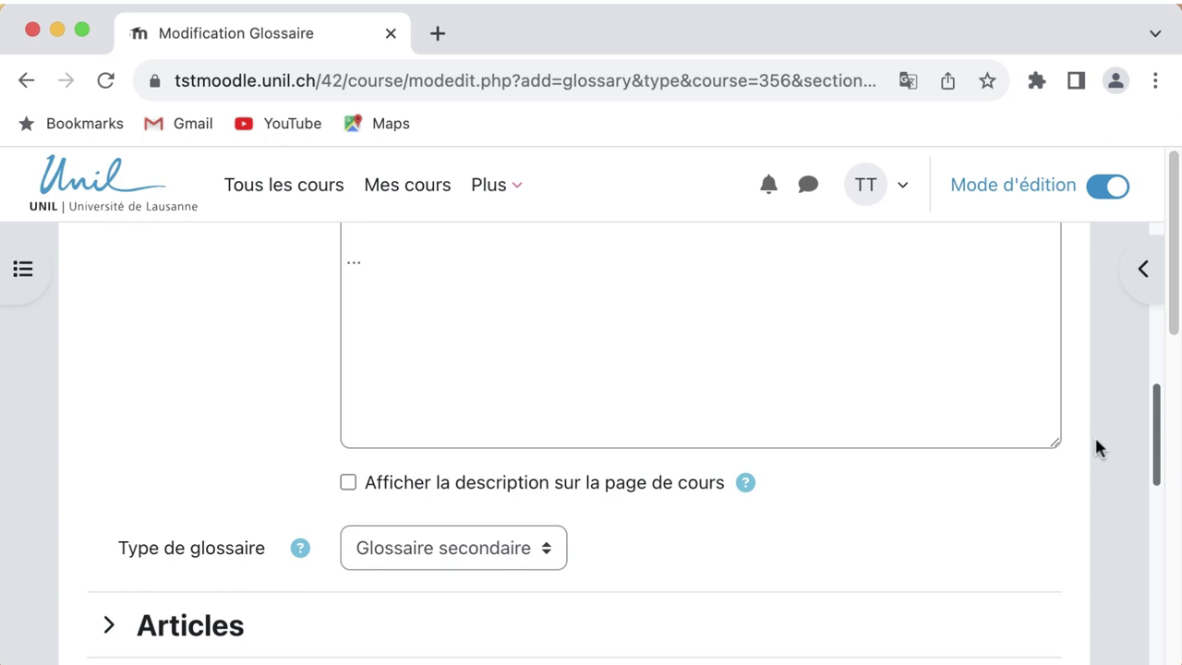
pyautogui.scroll(-8, 1097, 447)
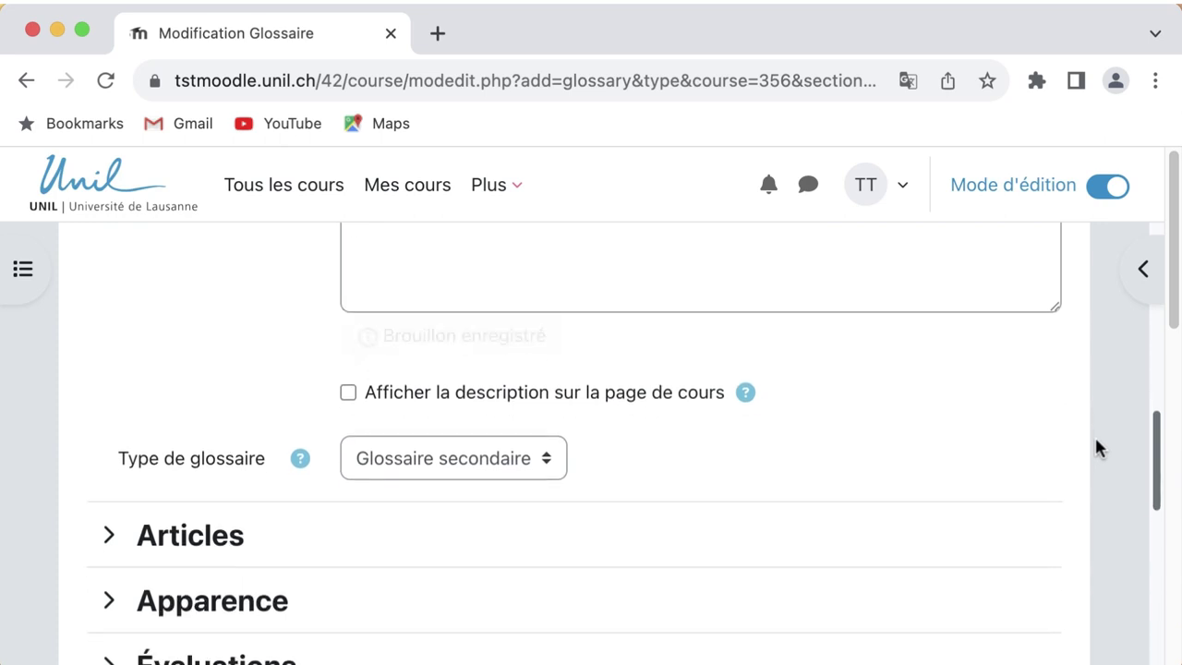
pyautogui.click(109, 375)
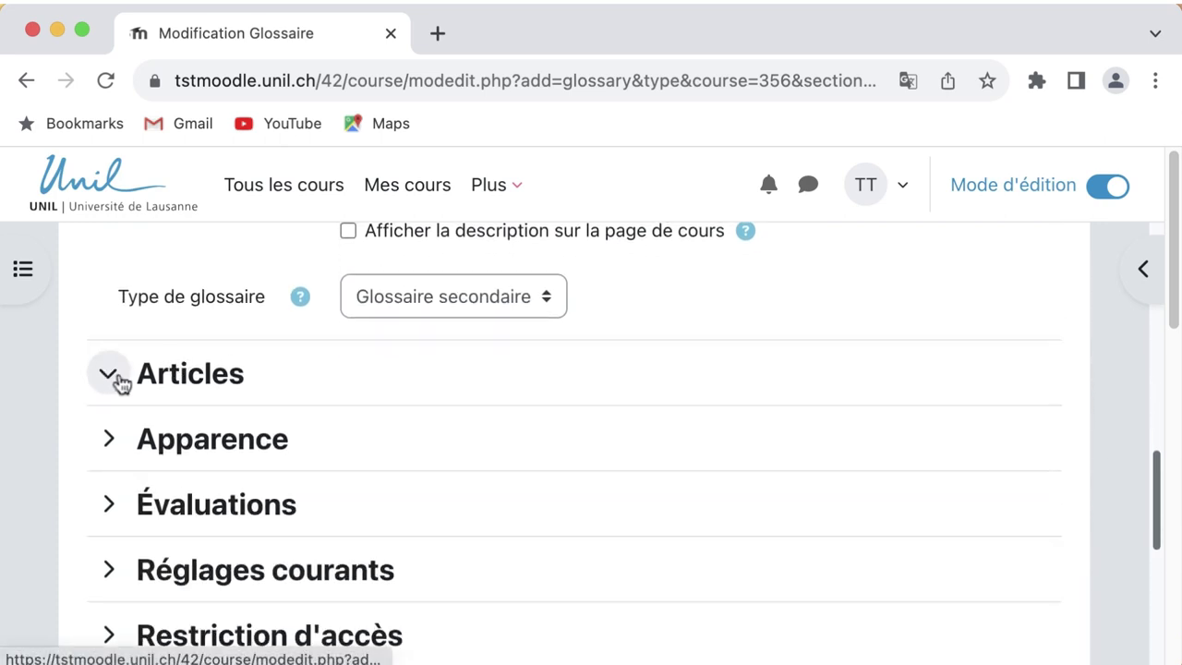
pyautogui.scroll(-2, 643, 431)
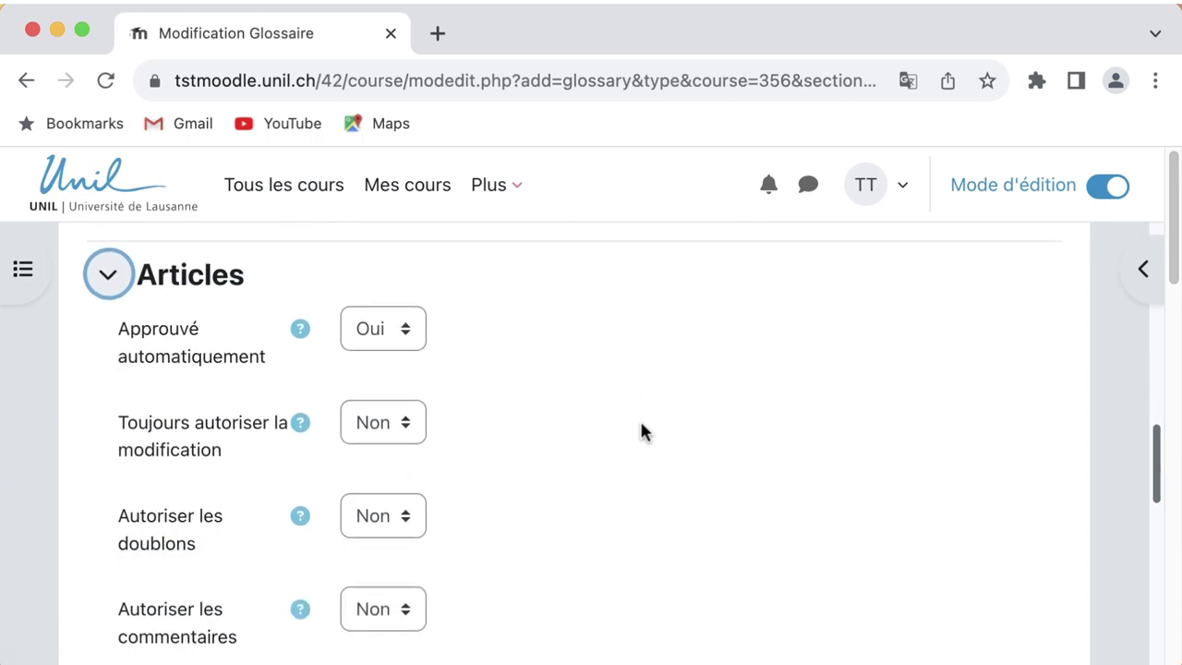
pyautogui.scroll(-1, 643, 432)
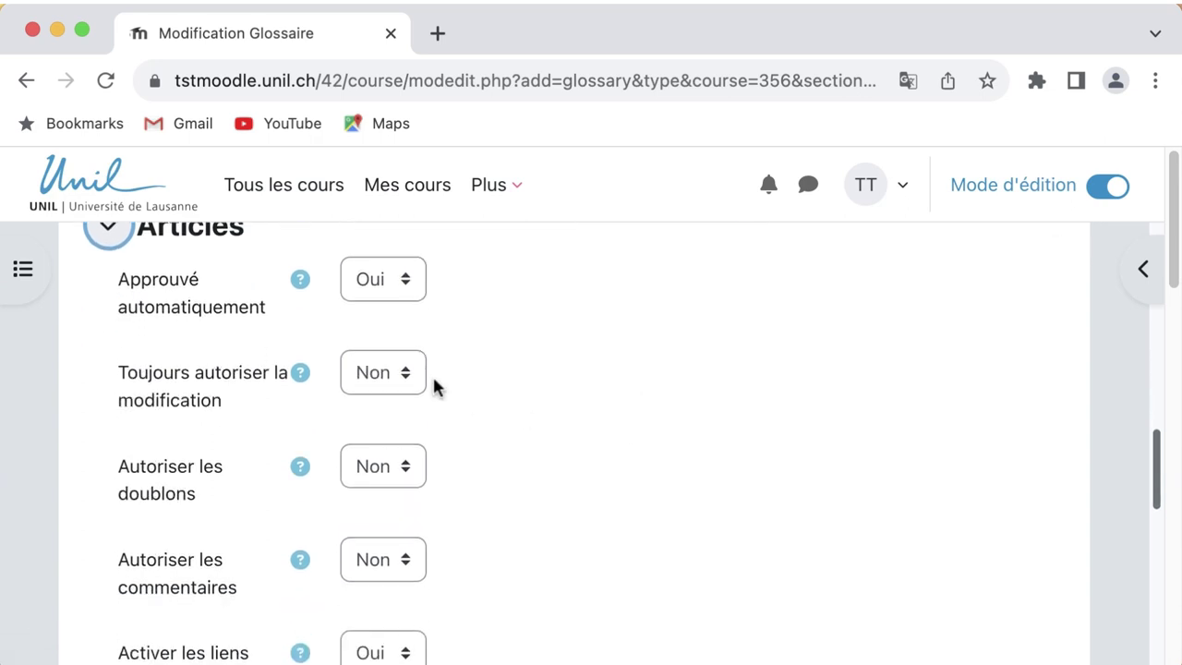
pyautogui.click(397, 287)
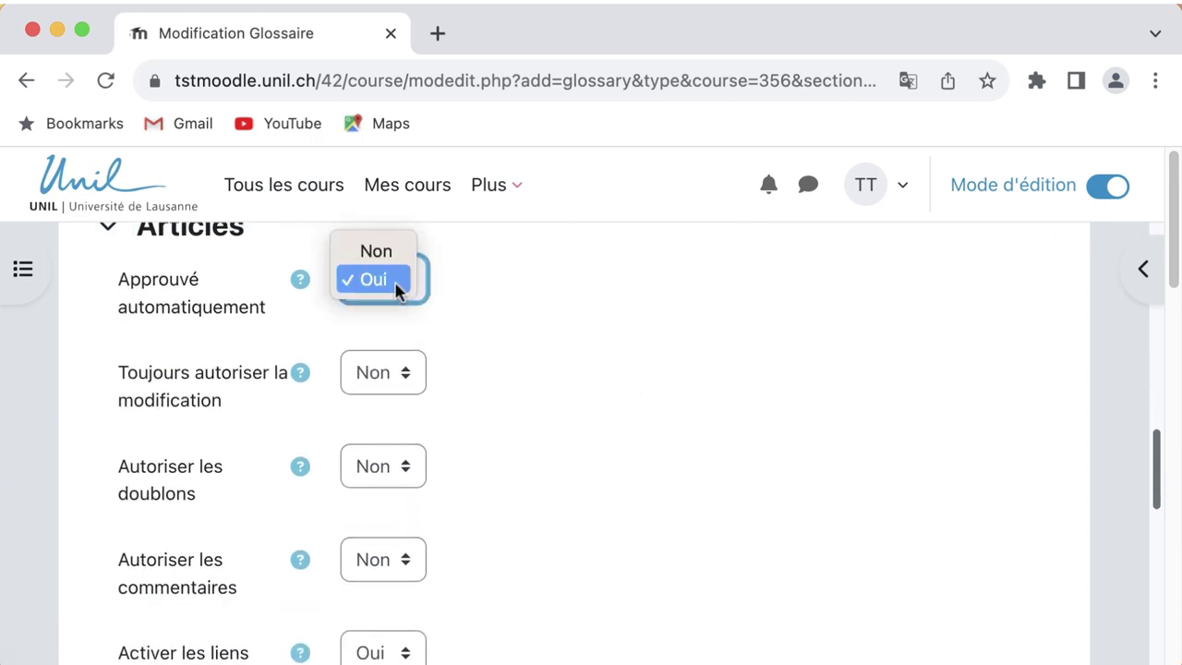
pyautogui.click(452, 295)
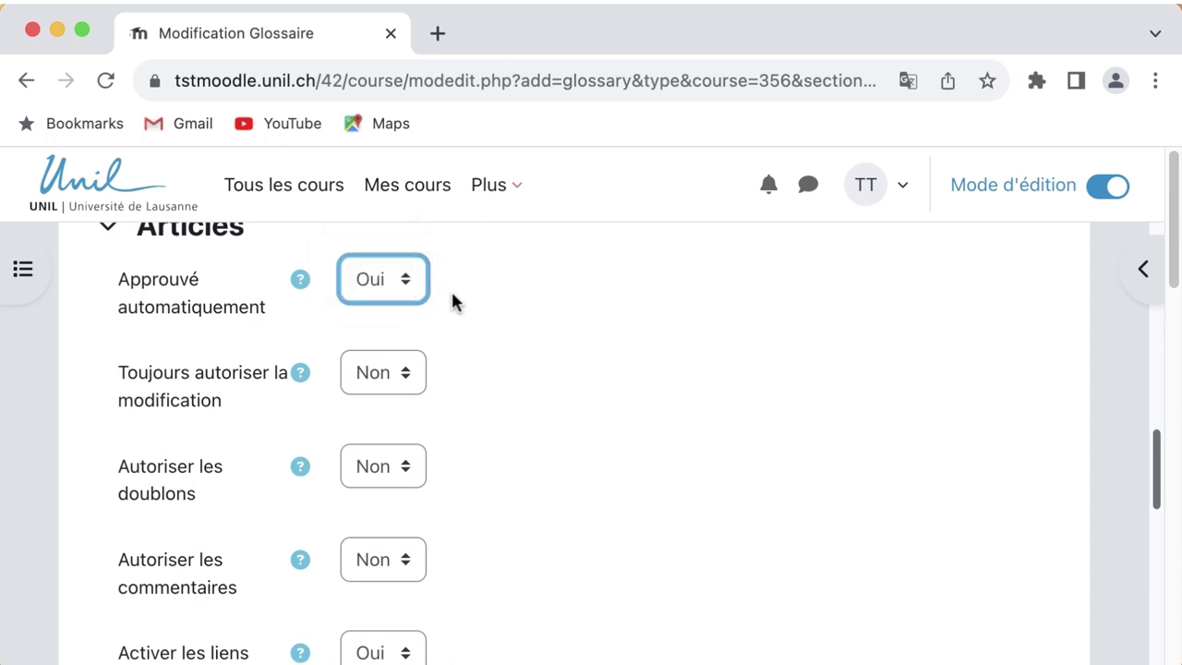
pyautogui.scroll(1, 453, 294)
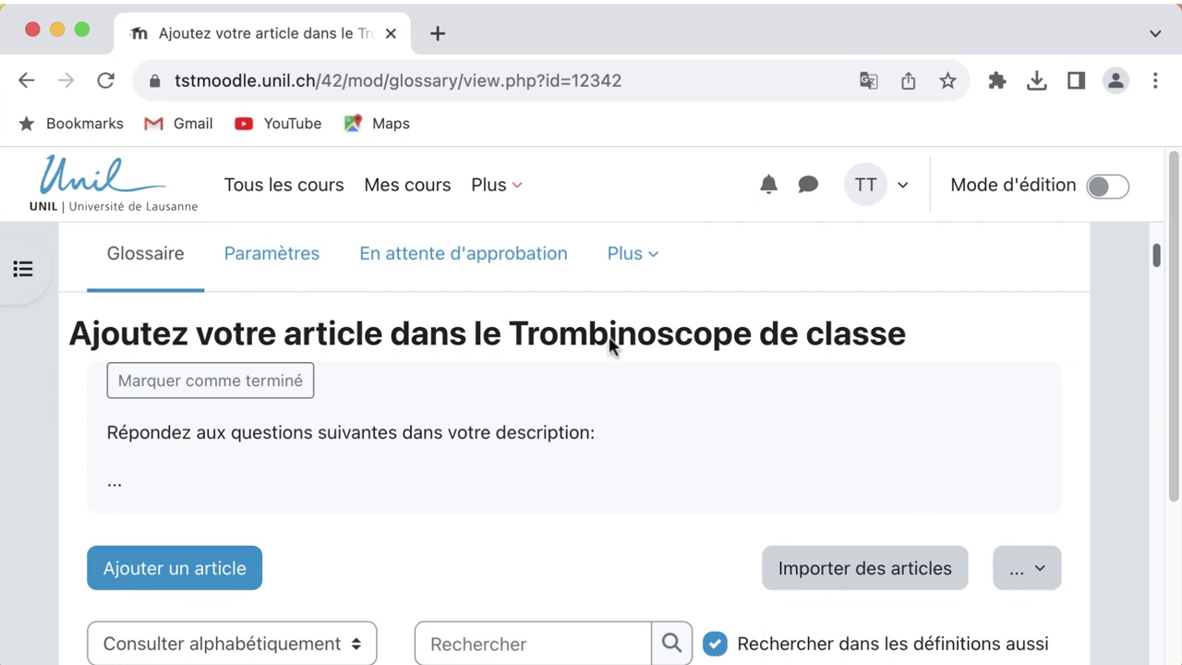
# - In the existing Trombinoscope glossary, review the student entry awaiting approval and approve it
pyautogui.click(517, 271)
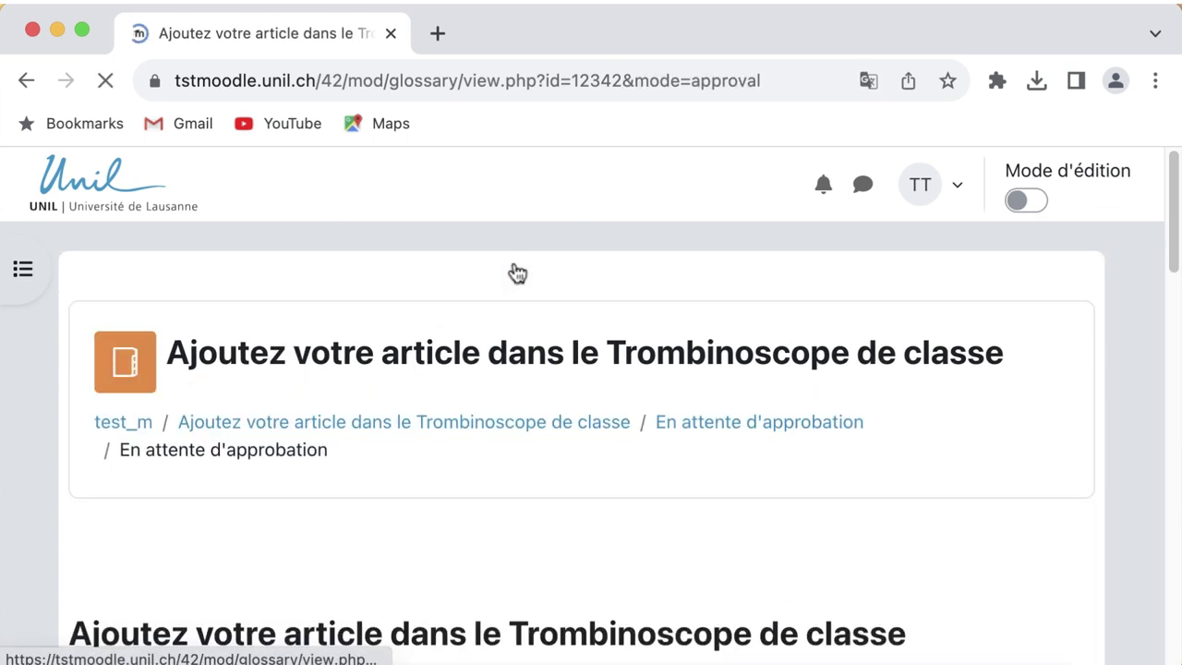
pyautogui.scroll(-10, 713, 591)
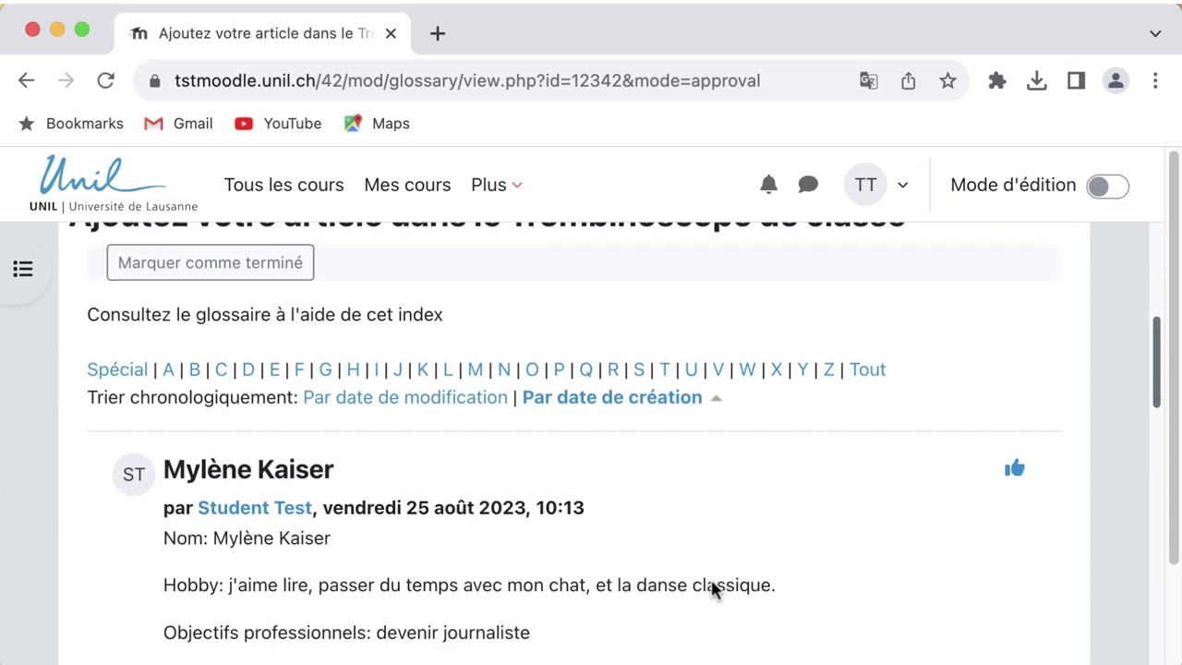
pyautogui.scroll(-10, 712, 583)
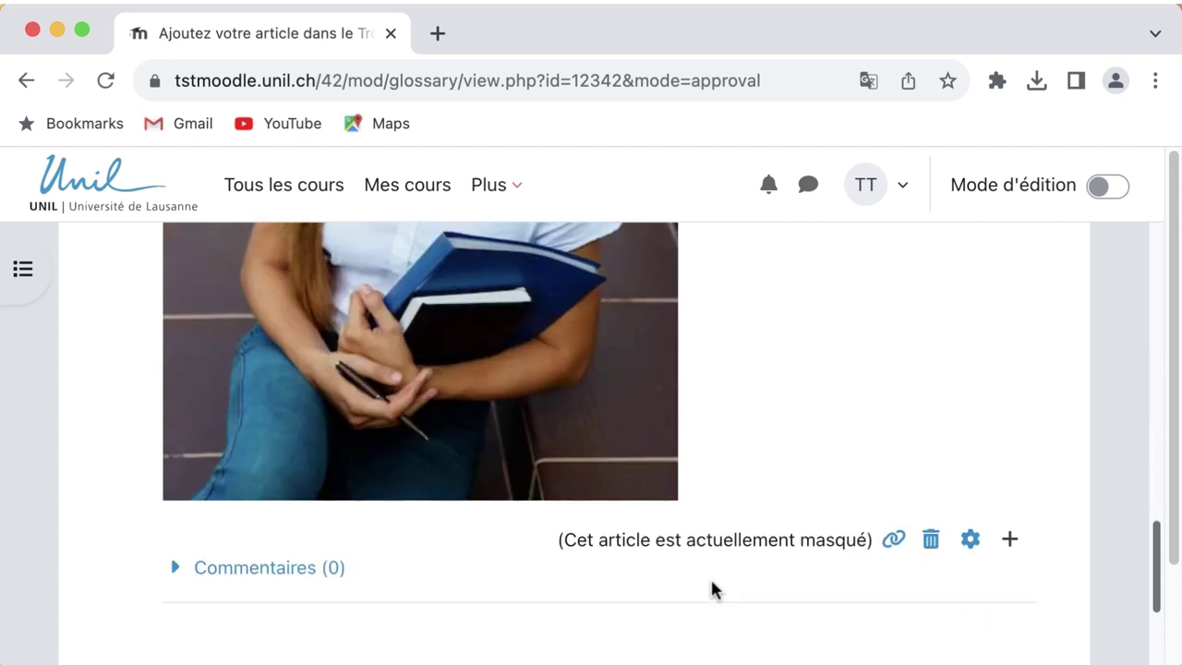
pyautogui.scroll(10, 711, 589)
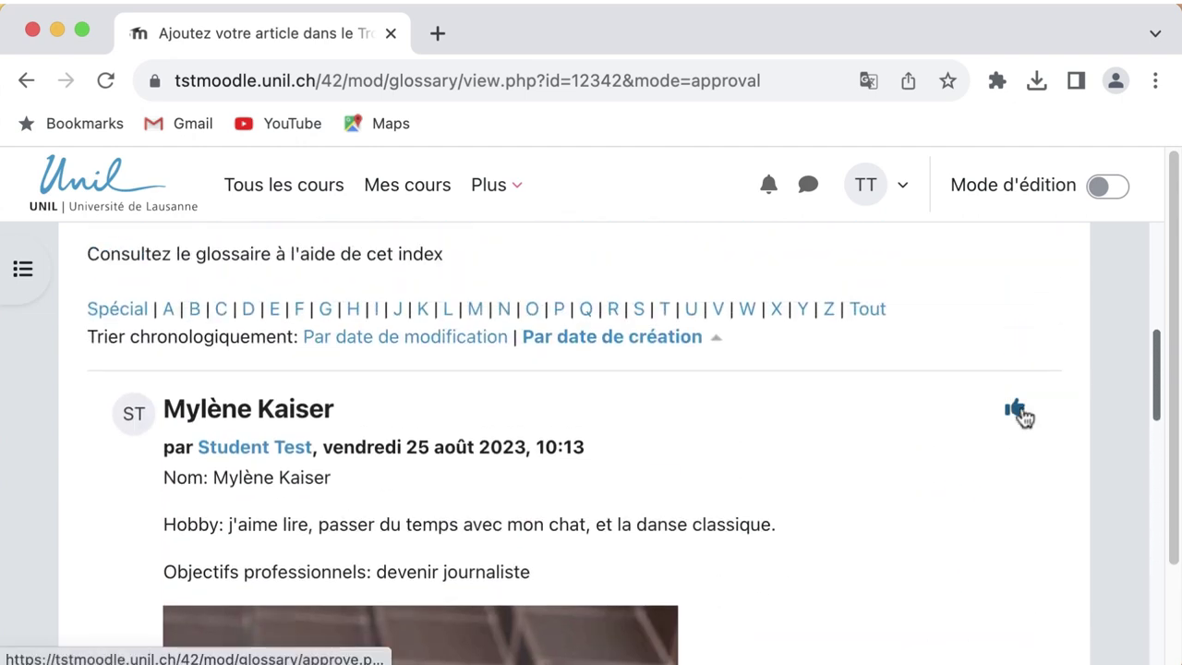
pyautogui.click(1016, 409)
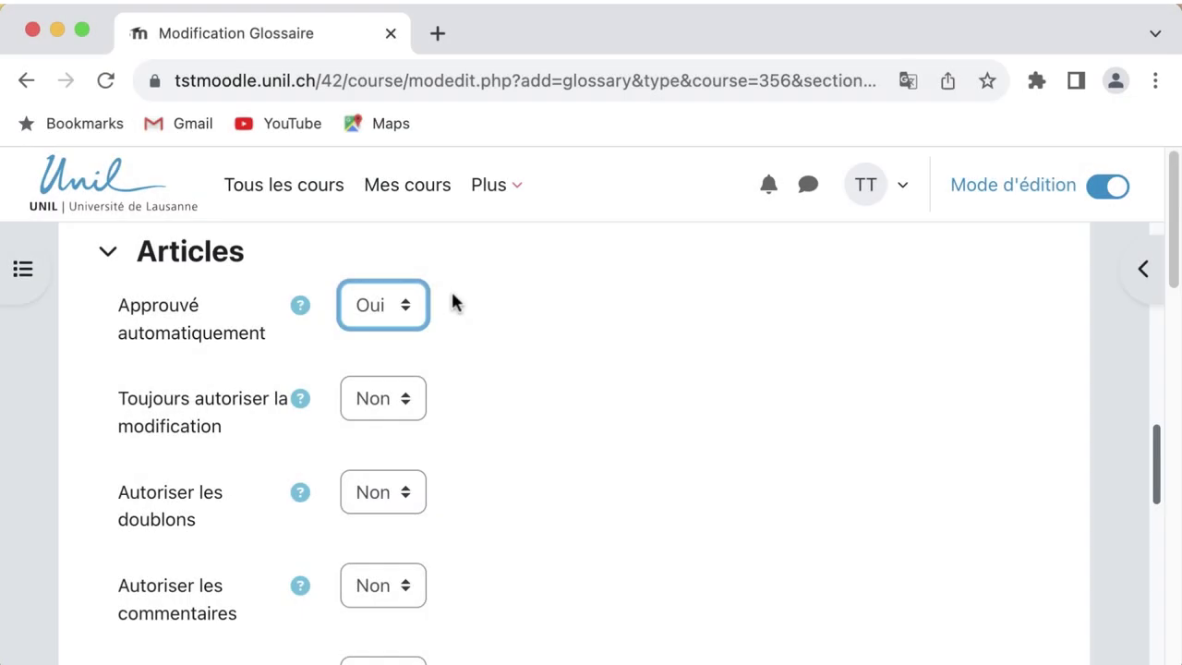
# - In the new glossary's Articles settings, set Toujours autoriser la modification and Autoriser les commentaires to Oui
pyautogui.click(383, 400)
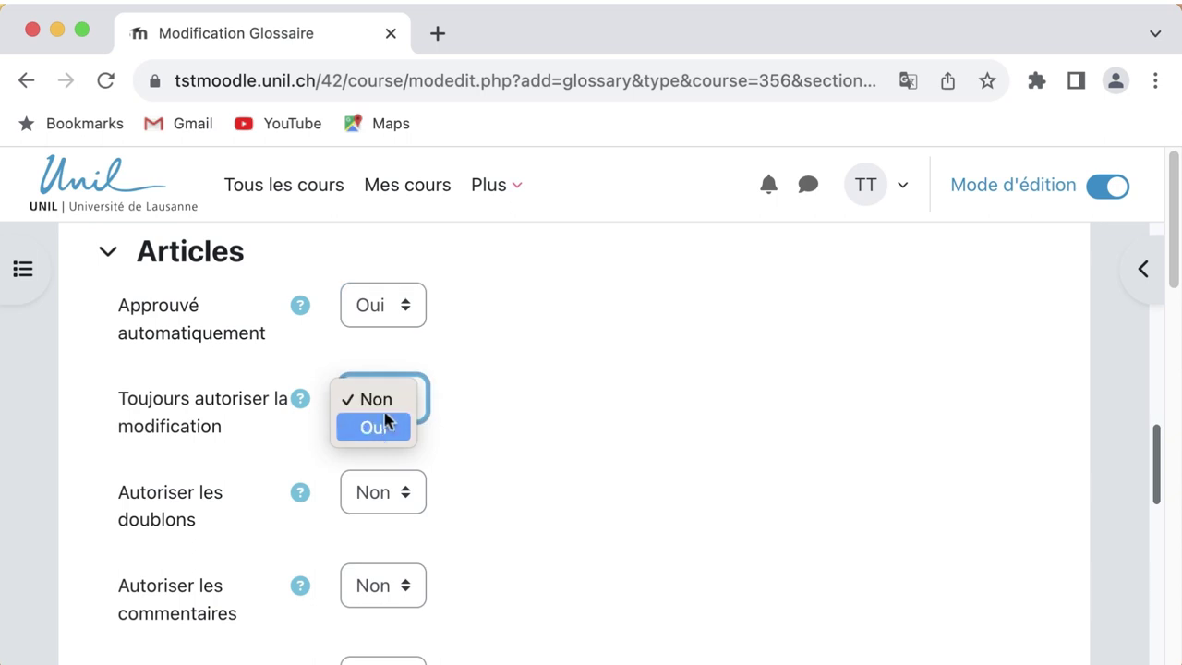
pyautogui.click(374, 427)
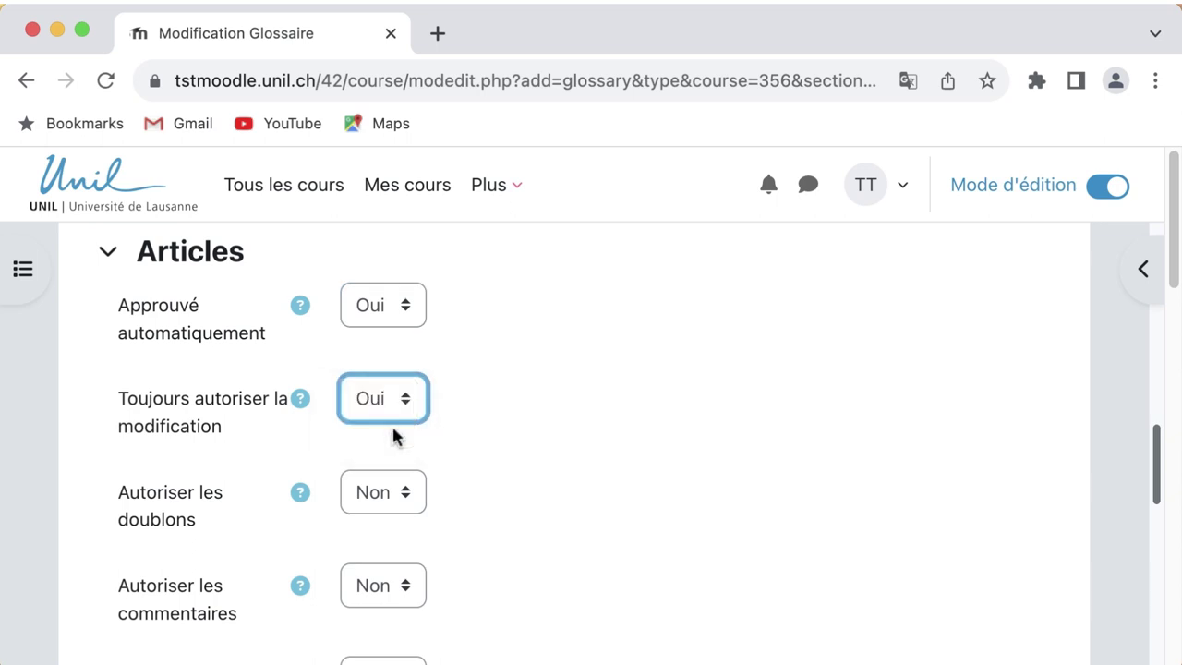
pyautogui.click(446, 433)
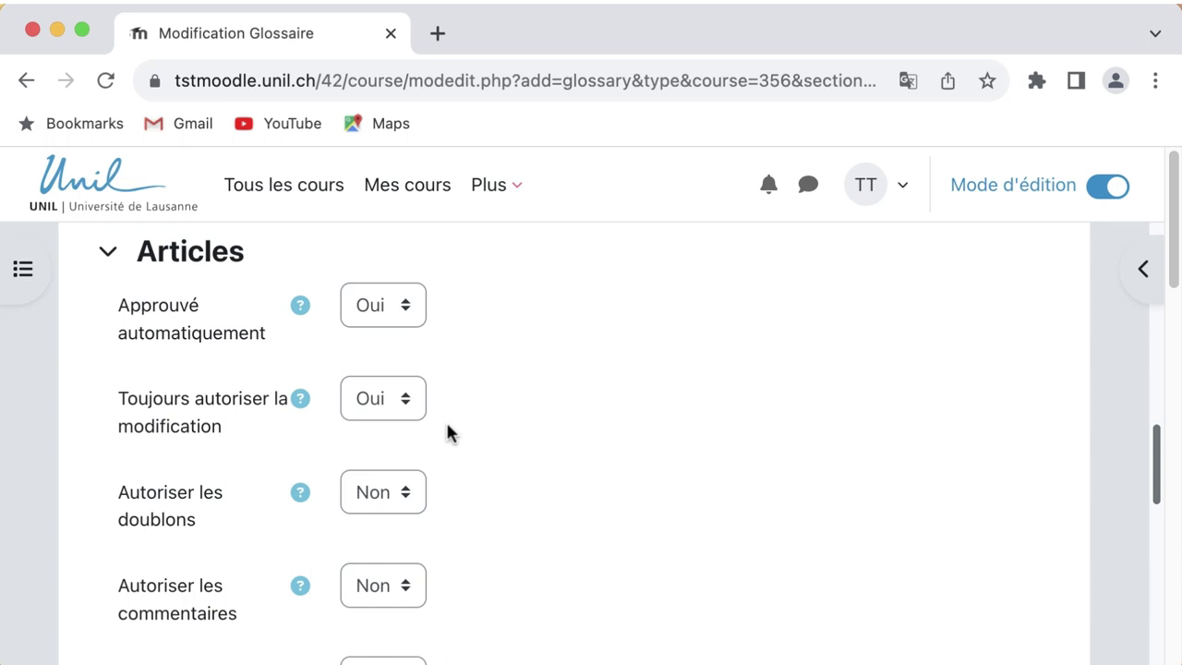
pyautogui.scroll(-2, 446, 433)
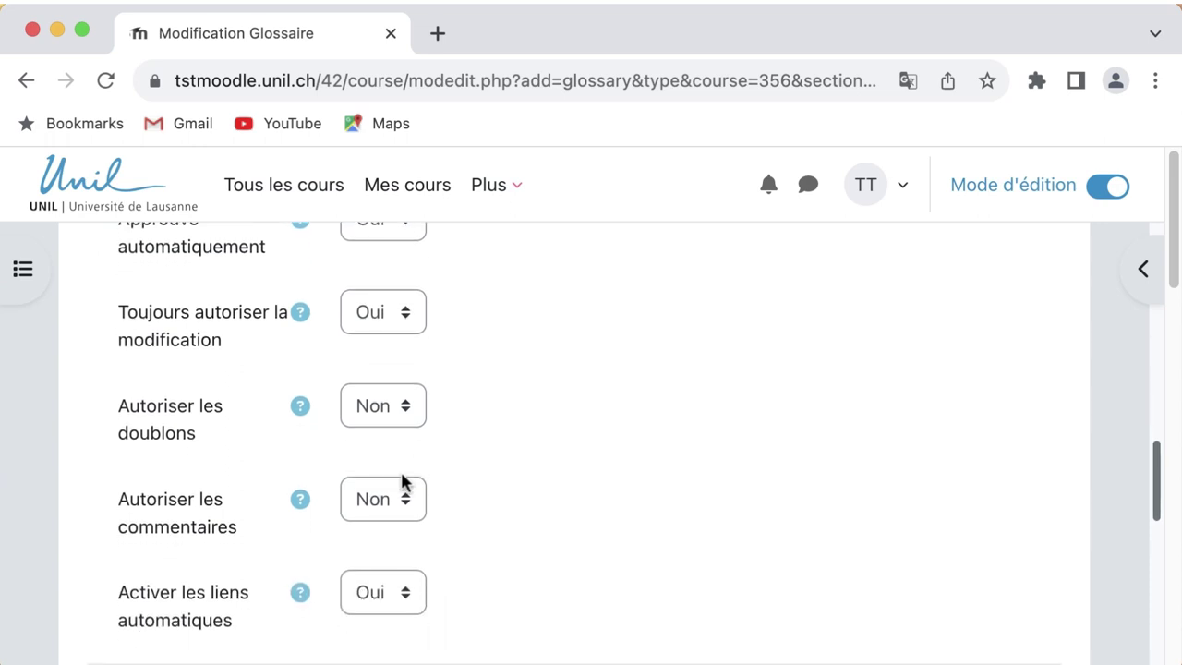
pyautogui.click(391, 492)
pyautogui.click(388, 529)
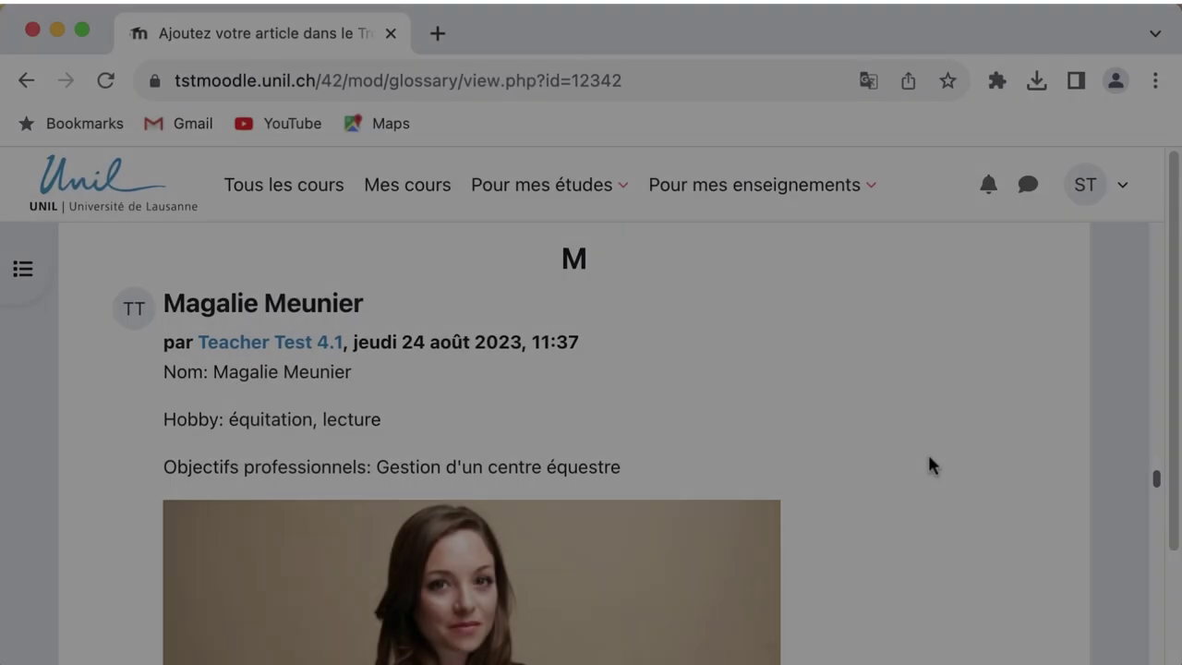
# - In the student view of the existing glossary, post the comment "Profil intéressant." on the first entry under letter M
pyautogui.scroll(-5, 930, 465)
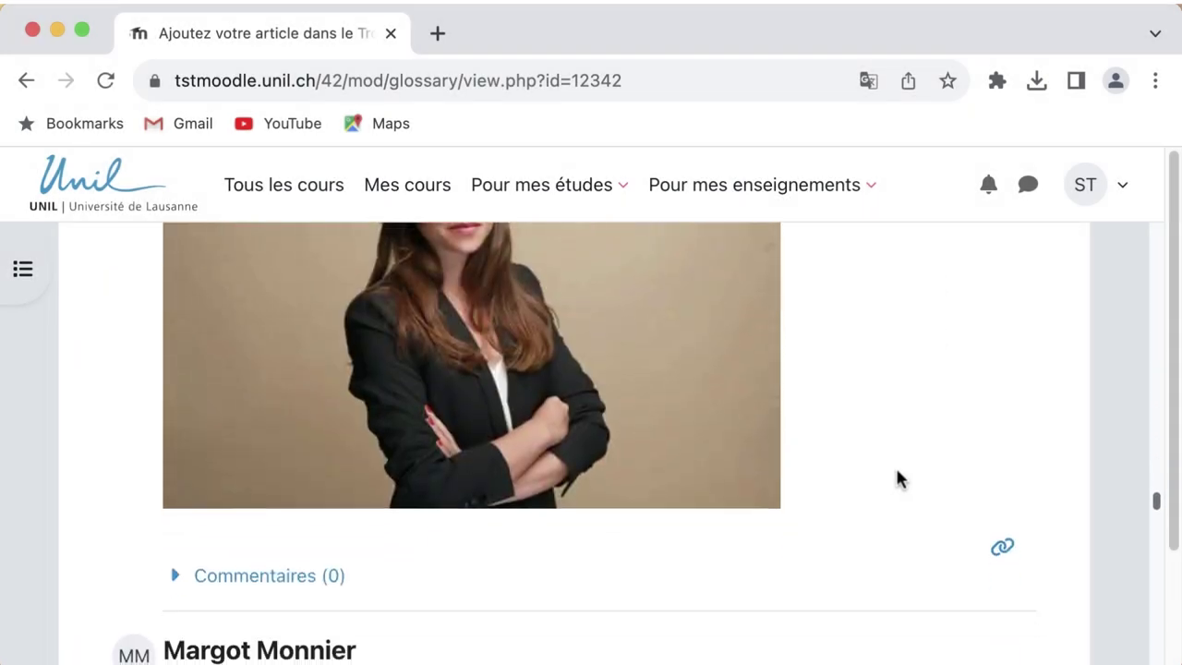
pyautogui.click(342, 575)
pyautogui.click(395, 619)
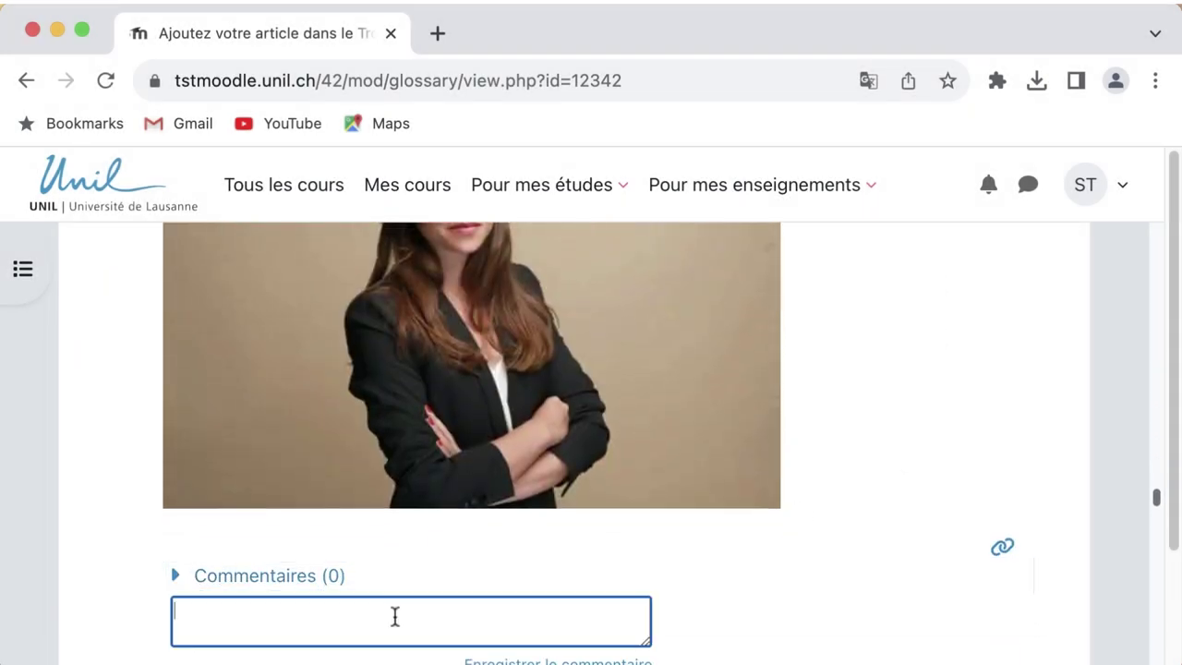
pyautogui.write('Profil intéressant.')
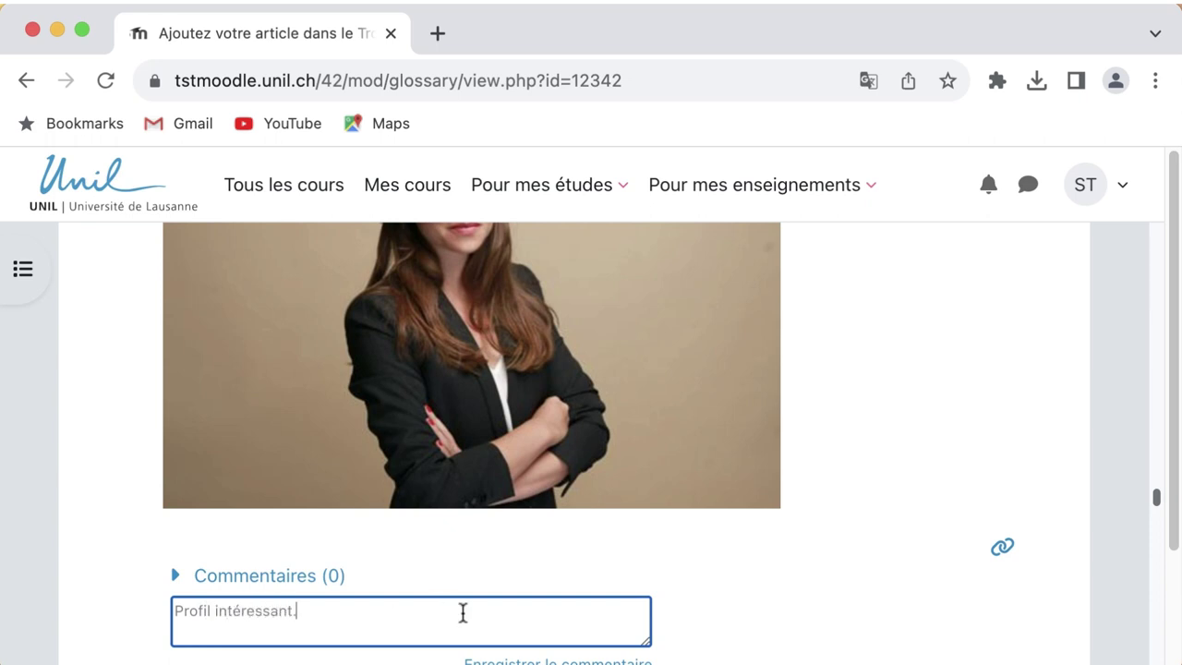
pyautogui.scroll(-1, 686, 582)
pyautogui.click(602, 646)
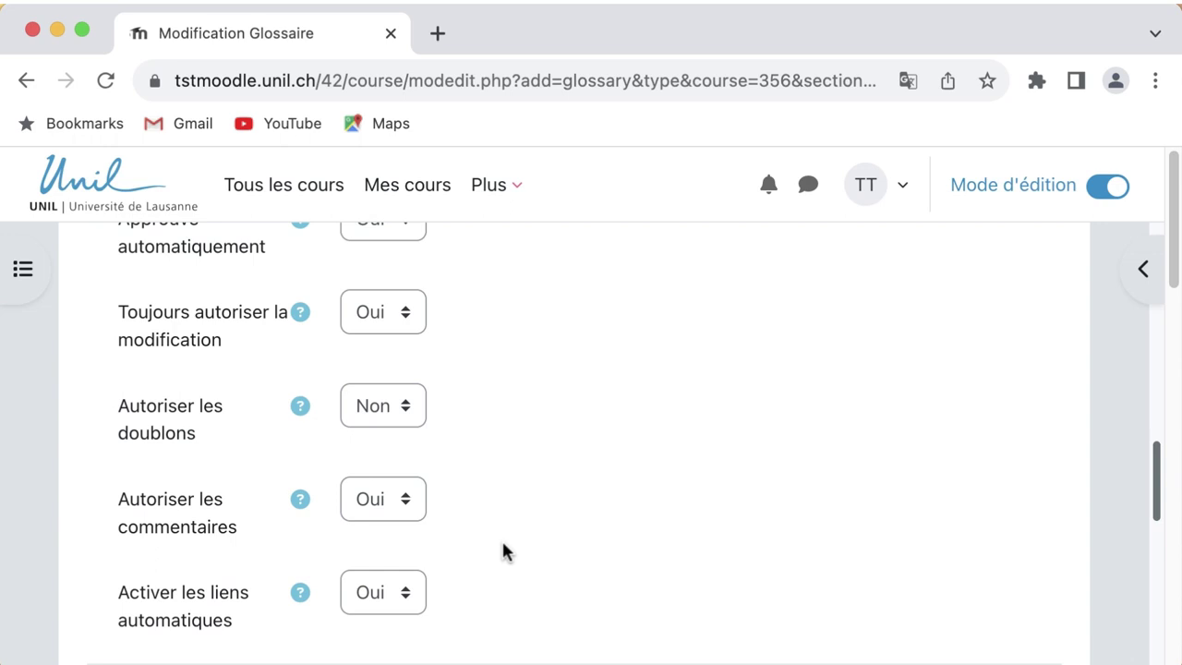
# - In the new glossary's Articles settings, set Activer les liens automatiques to Non
pyautogui.scroll(-1, 504, 551)
pyautogui.click(397, 557)
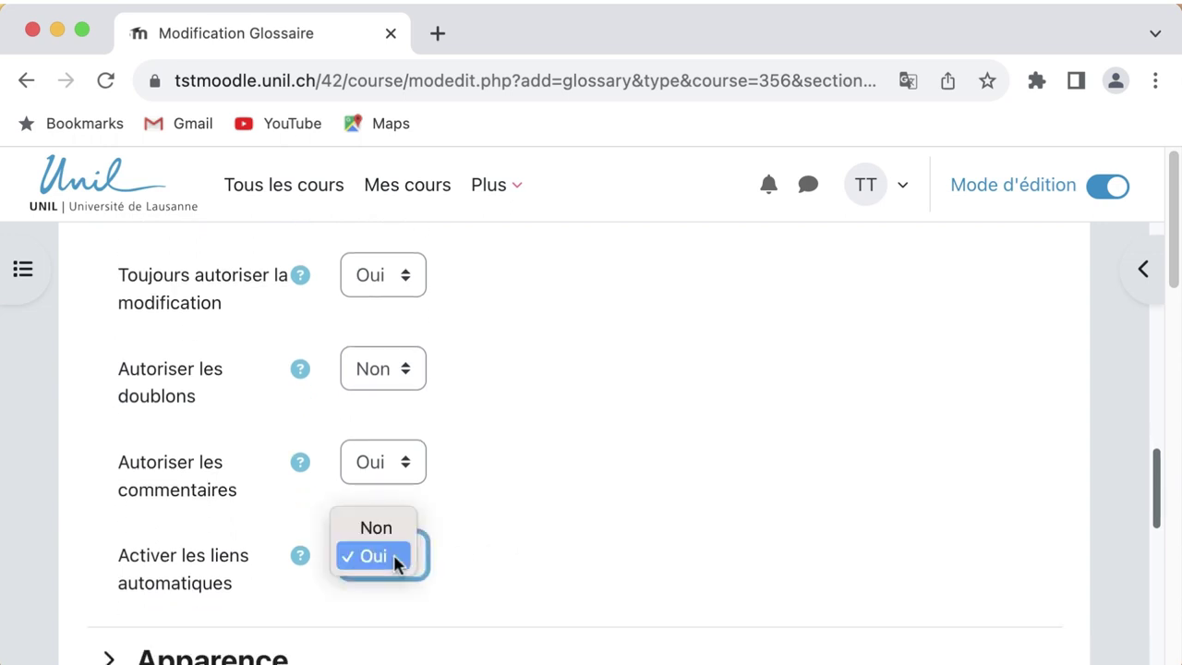
pyautogui.click(392, 528)
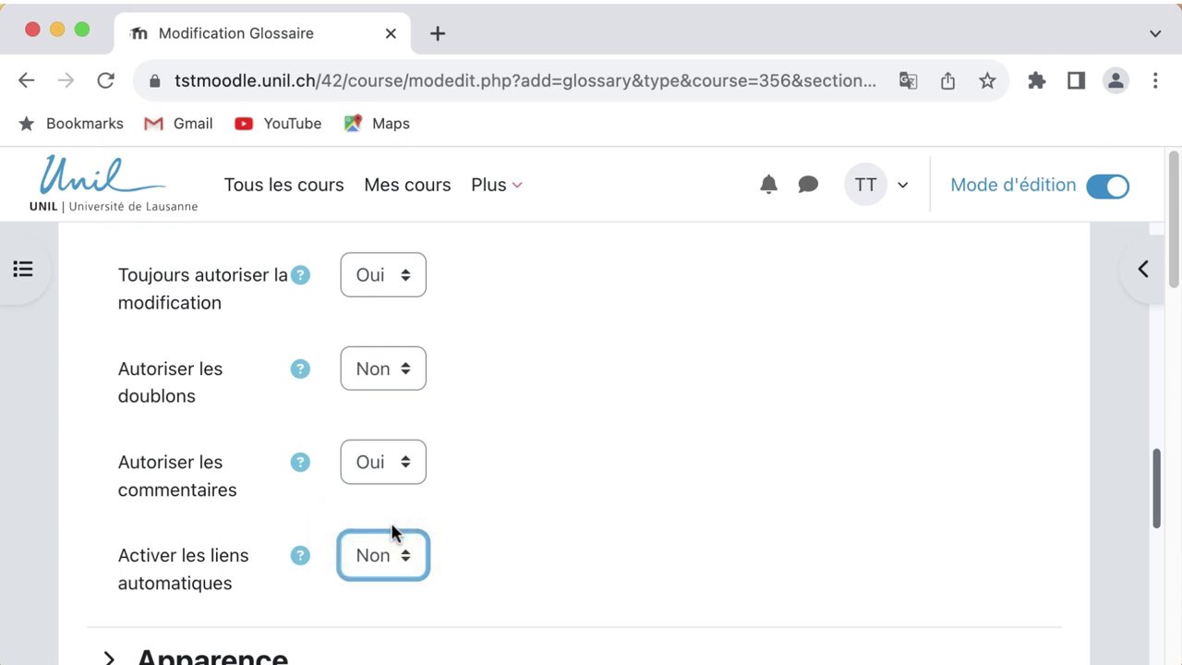
pyautogui.click(554, 548)
# - Expand the Apparence settings and set Format d'affichage to Encyclopédie
pyautogui.scroll(-3, 554, 548)
pyautogui.scroll(-3, 554, 548)
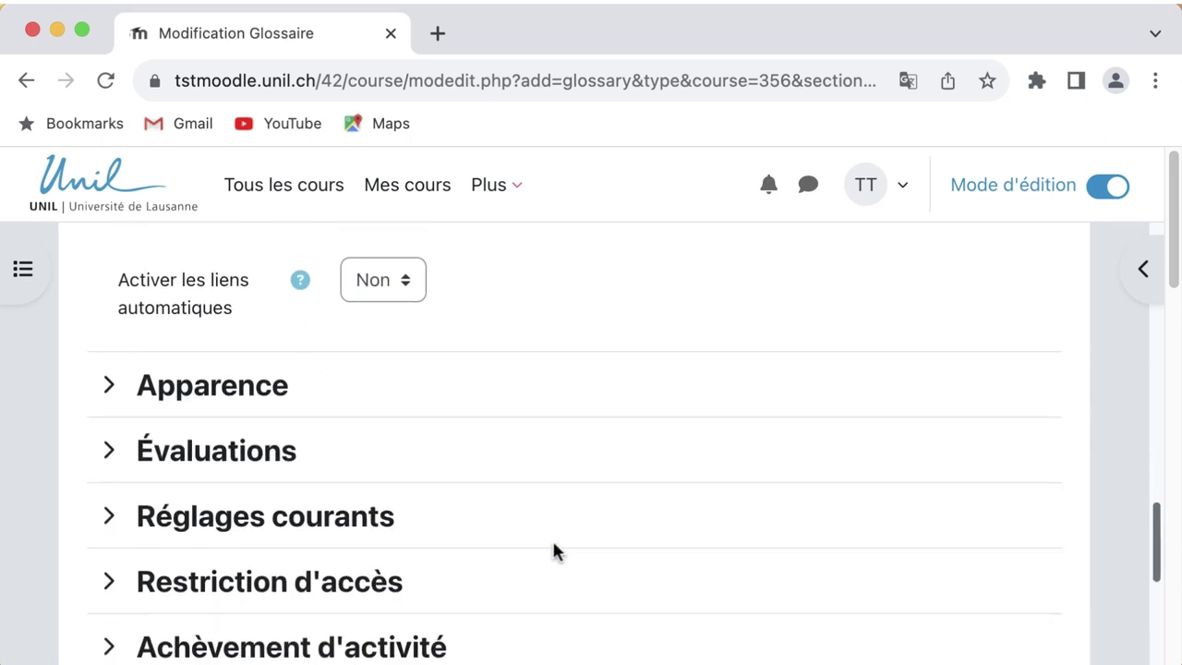
pyautogui.click(119, 395)
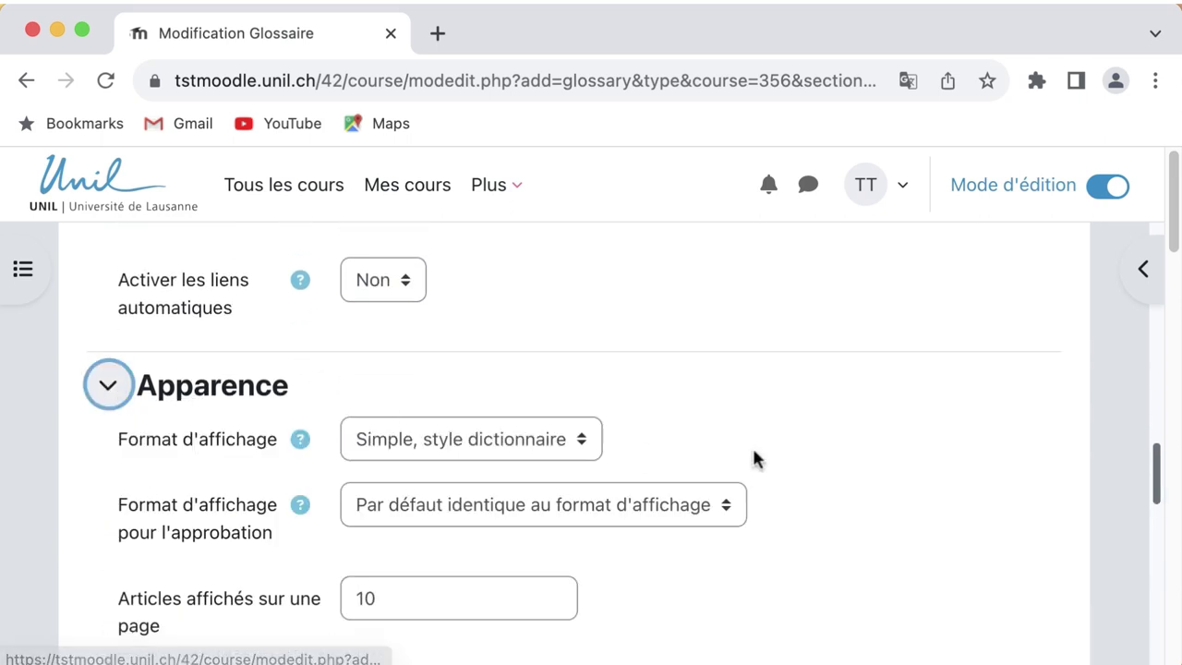
pyautogui.scroll(-1, 751, 445)
pyautogui.click(565, 405)
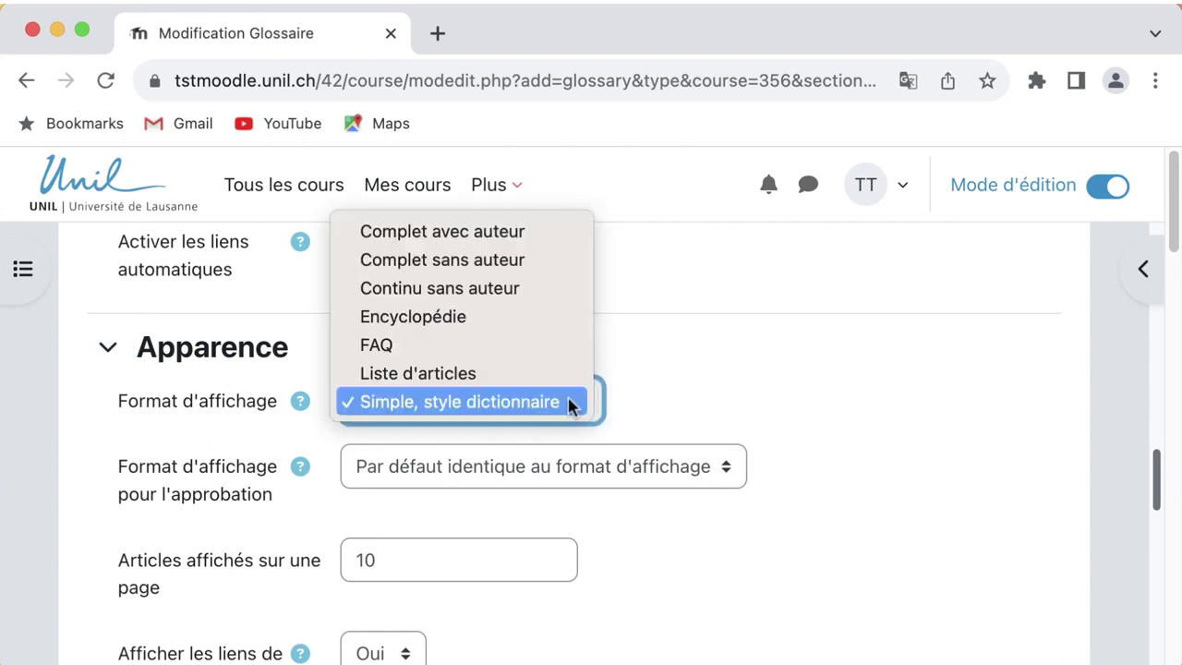
pyautogui.click(548, 317)
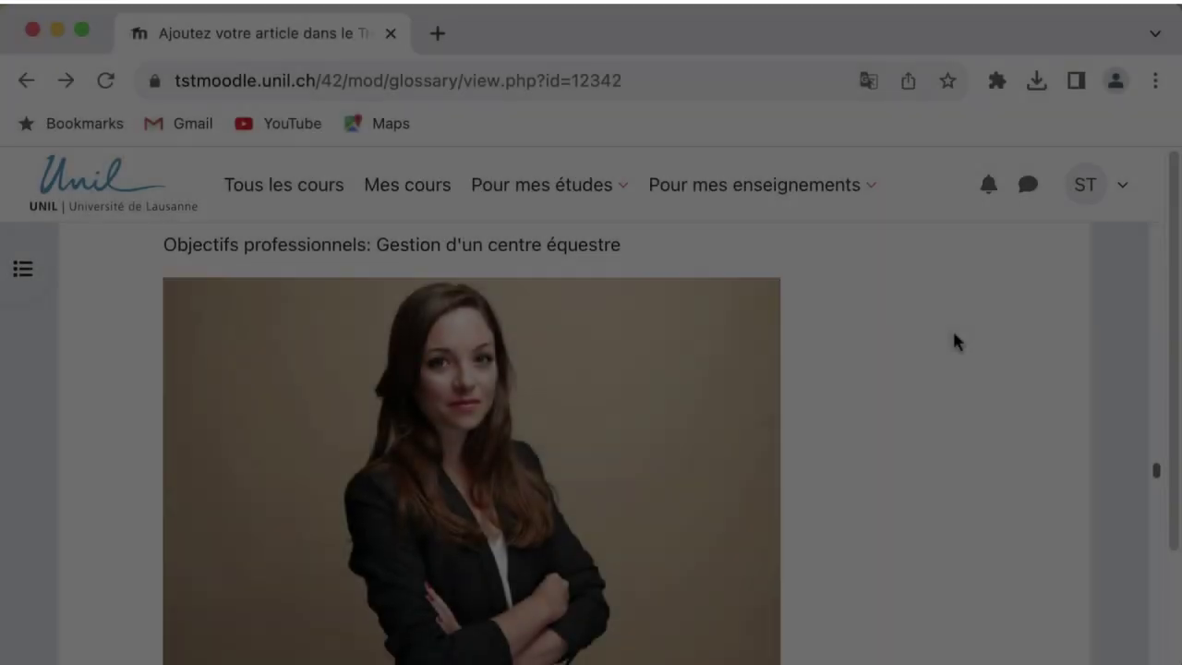
# - In the student view of the existing glossary, open an entry author's profile and look through it
pyautogui.scroll(-10, 956, 342)
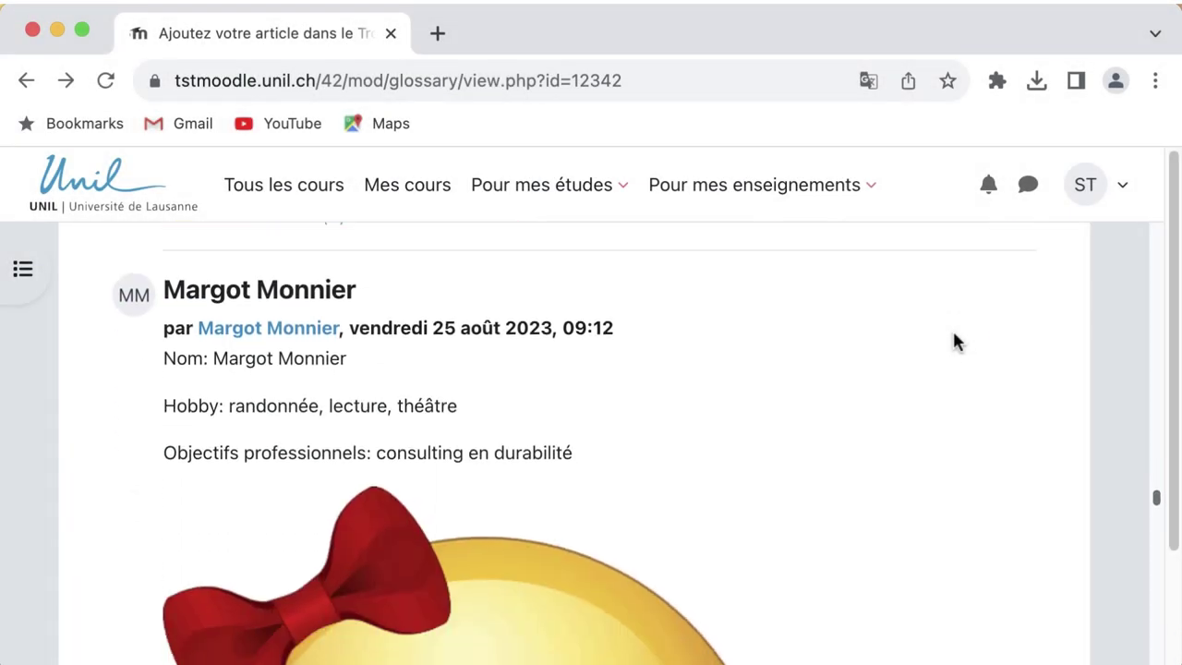
pyautogui.click(306, 331)
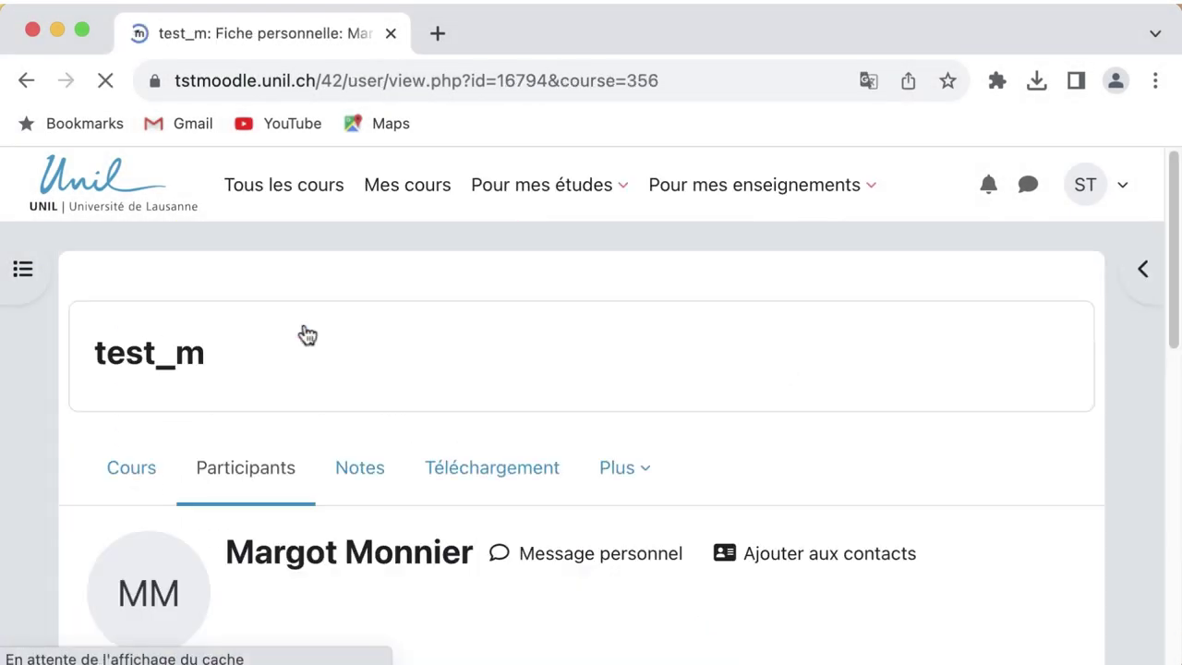
pyautogui.scroll(-3, 688, 450)
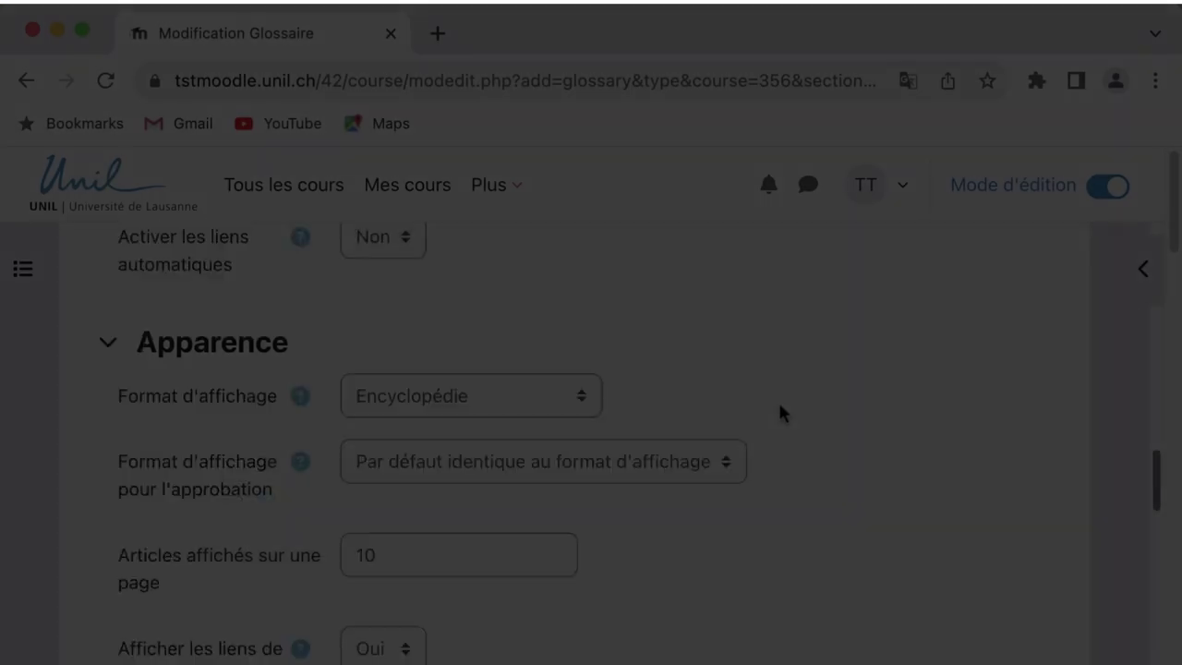
# - In the new glossary's Apparence settings, check the Afficher les liens de l'alphabet choices, keeping Oui
pyautogui.scroll(-2, 779, 412)
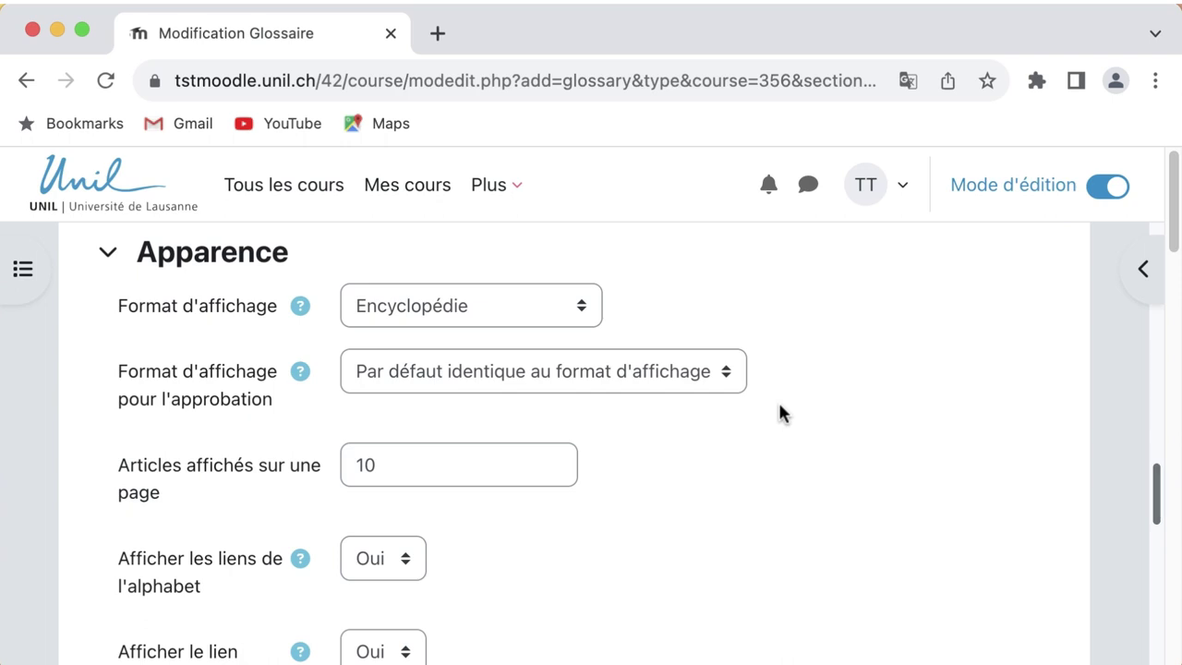
pyautogui.click(391, 557)
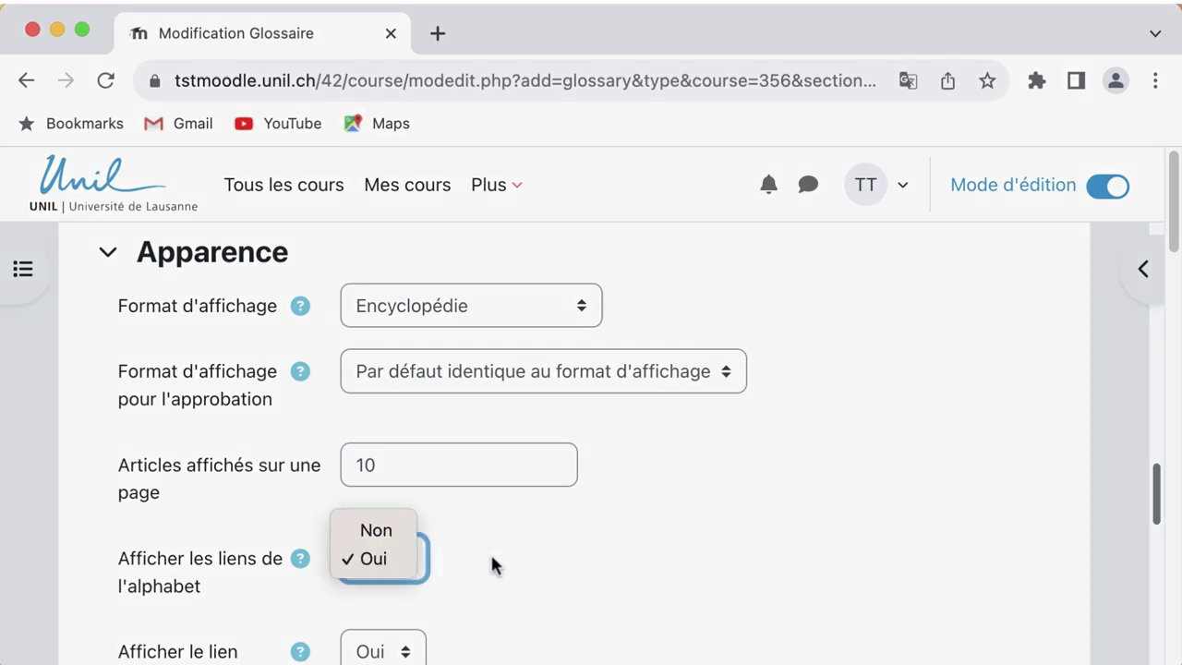
pyautogui.click(490, 553)
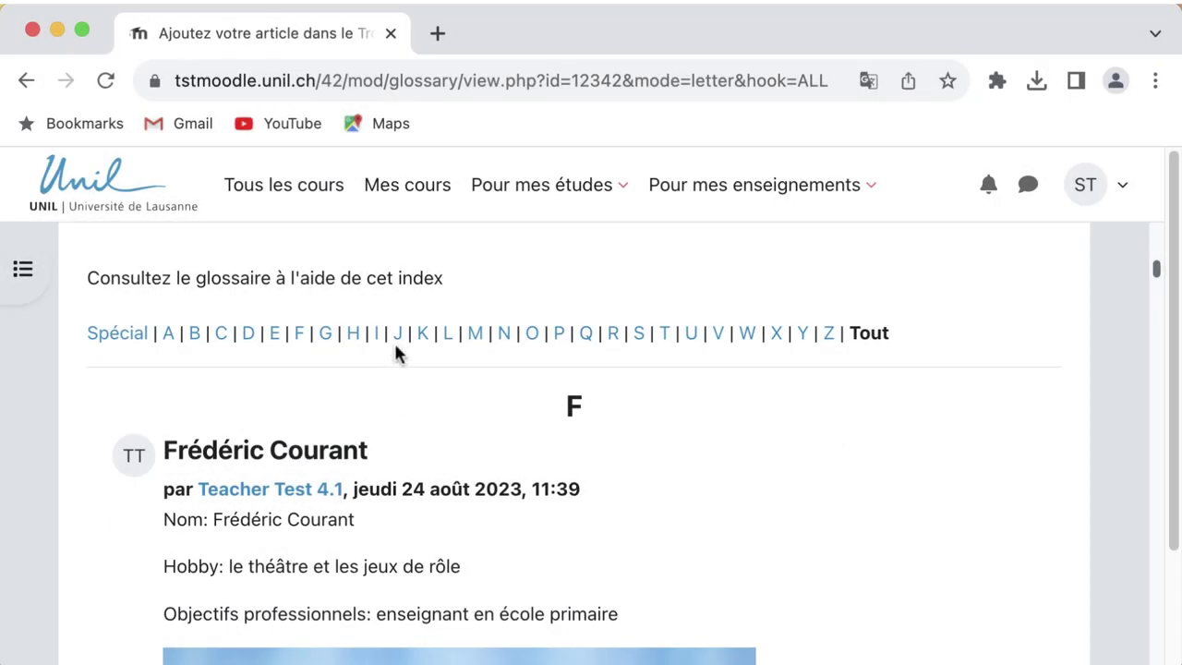
# - In the student view of the existing glossary, filter the entries by letter J and review them
pyautogui.click(398, 347)
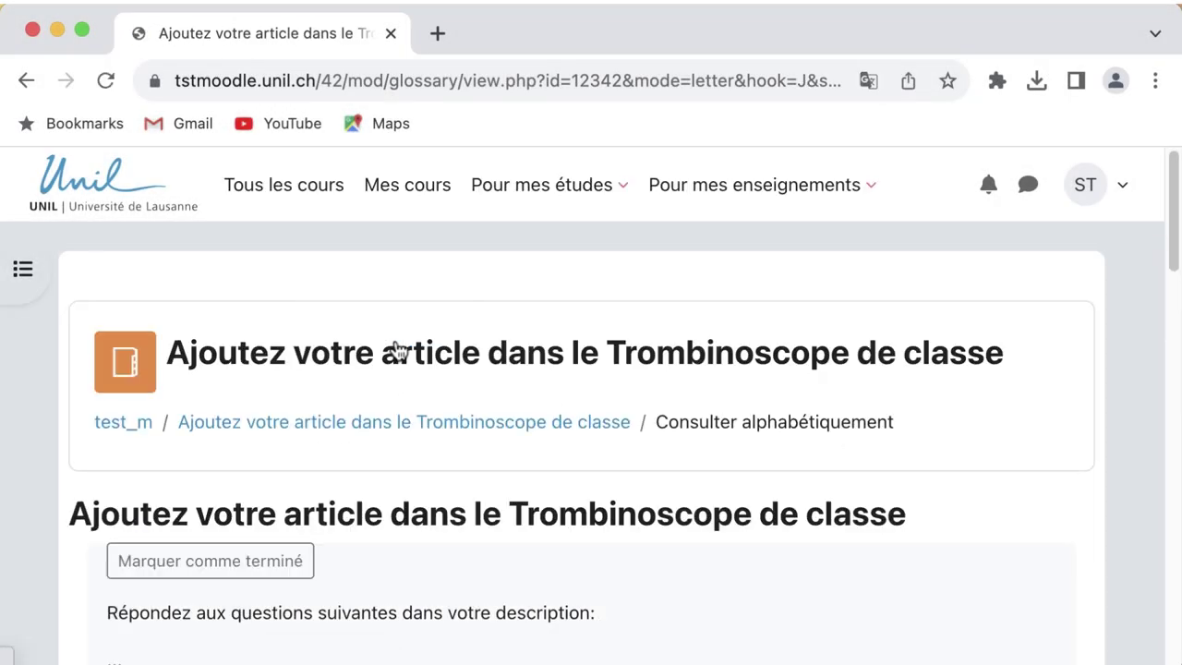
pyautogui.scroll(-2, 674, 495)
pyautogui.scroll(-10, 674, 495)
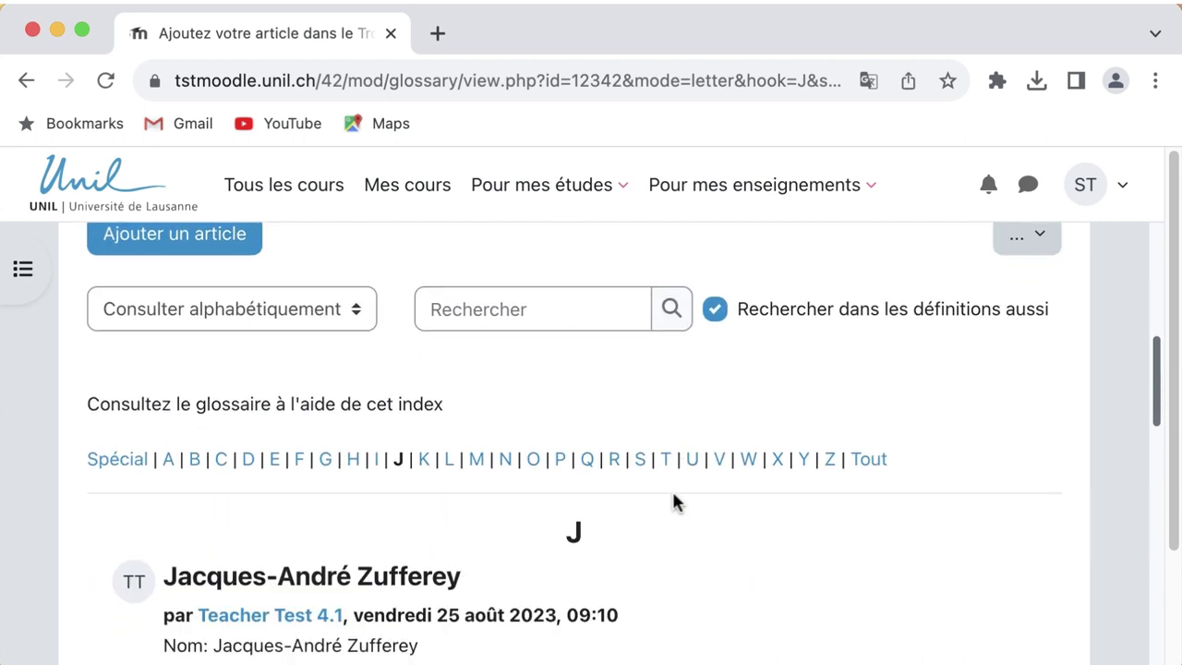
pyautogui.scroll(-5, 673, 499)
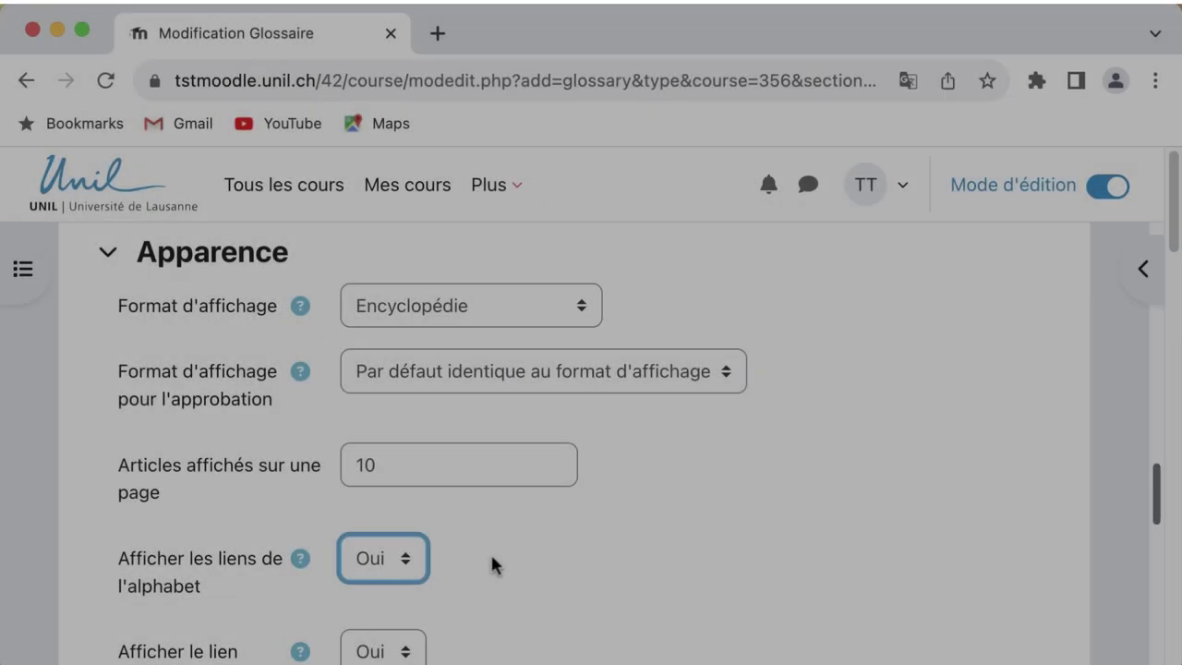
# - In the new glossary's Apparence settings, check the Afficher le lien « Tout » choices, keeping Oui
pyautogui.scroll(-3, 492, 563)
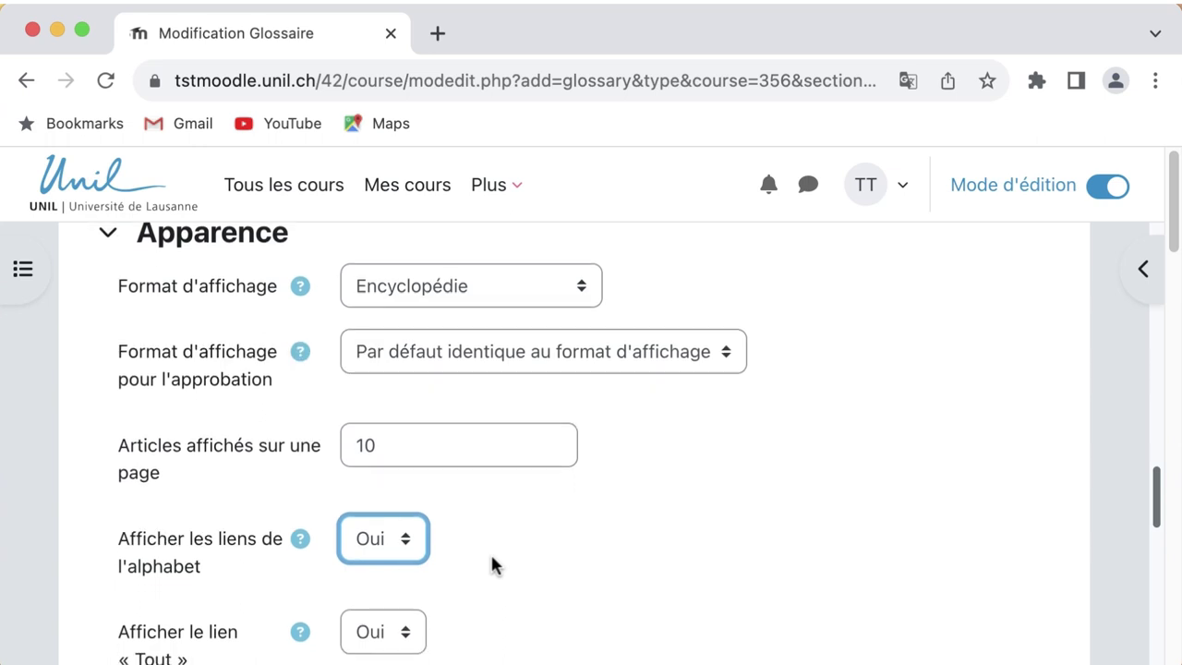
pyautogui.click(395, 498)
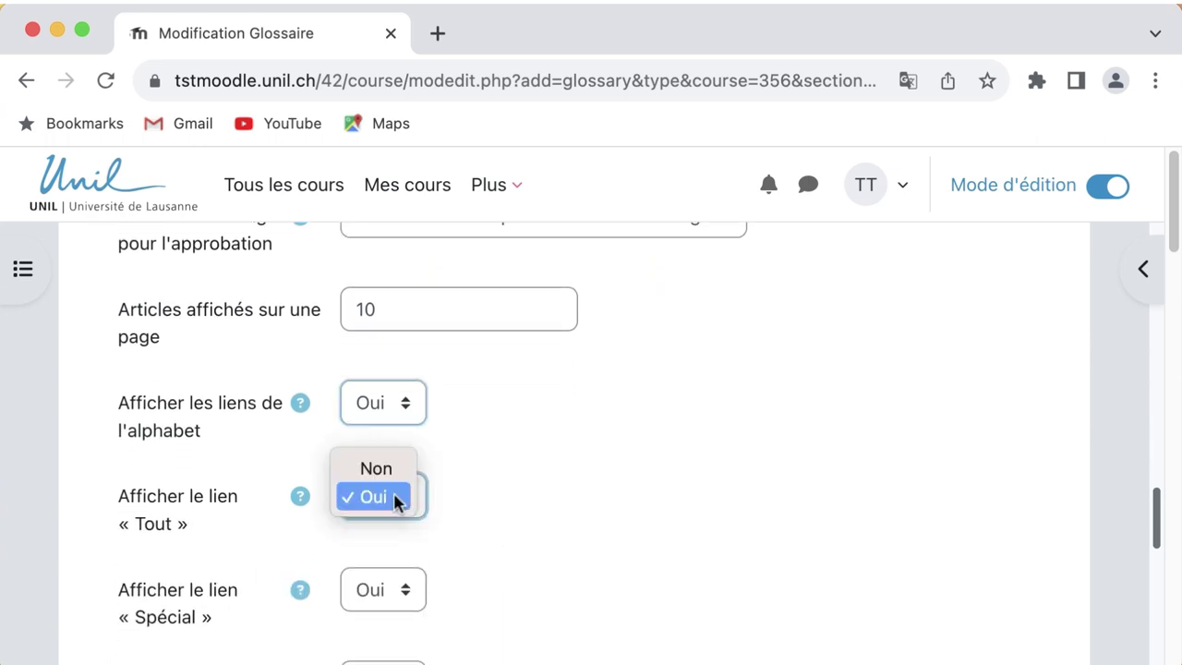
pyautogui.click(454, 506)
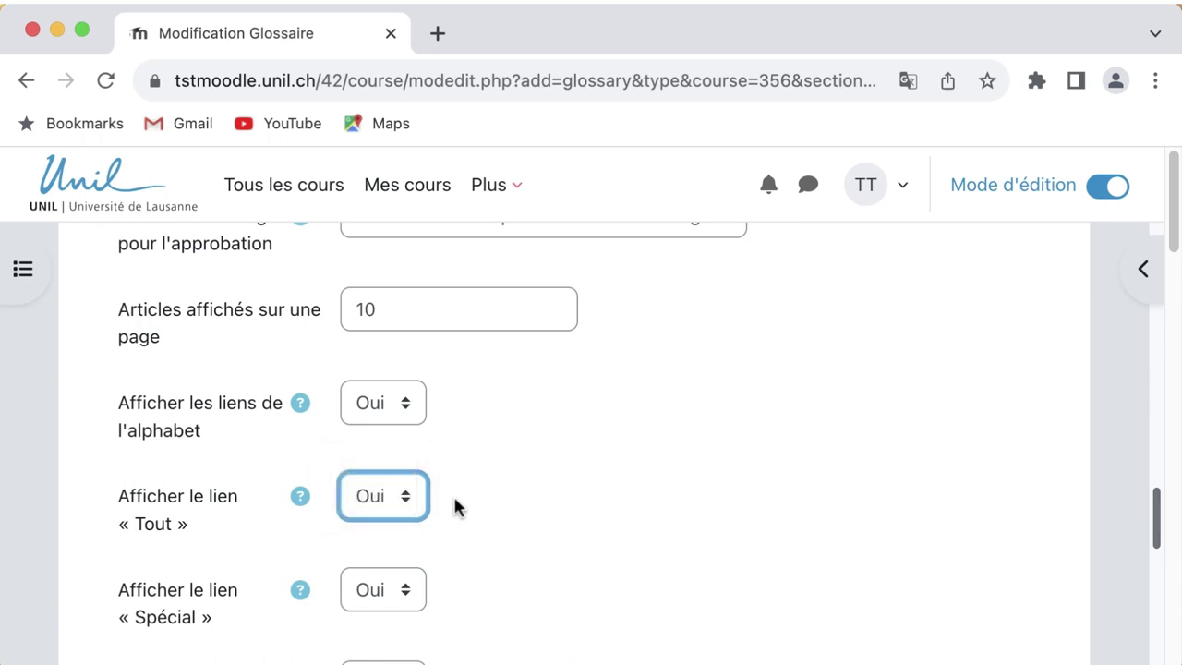
pyautogui.click(454, 499)
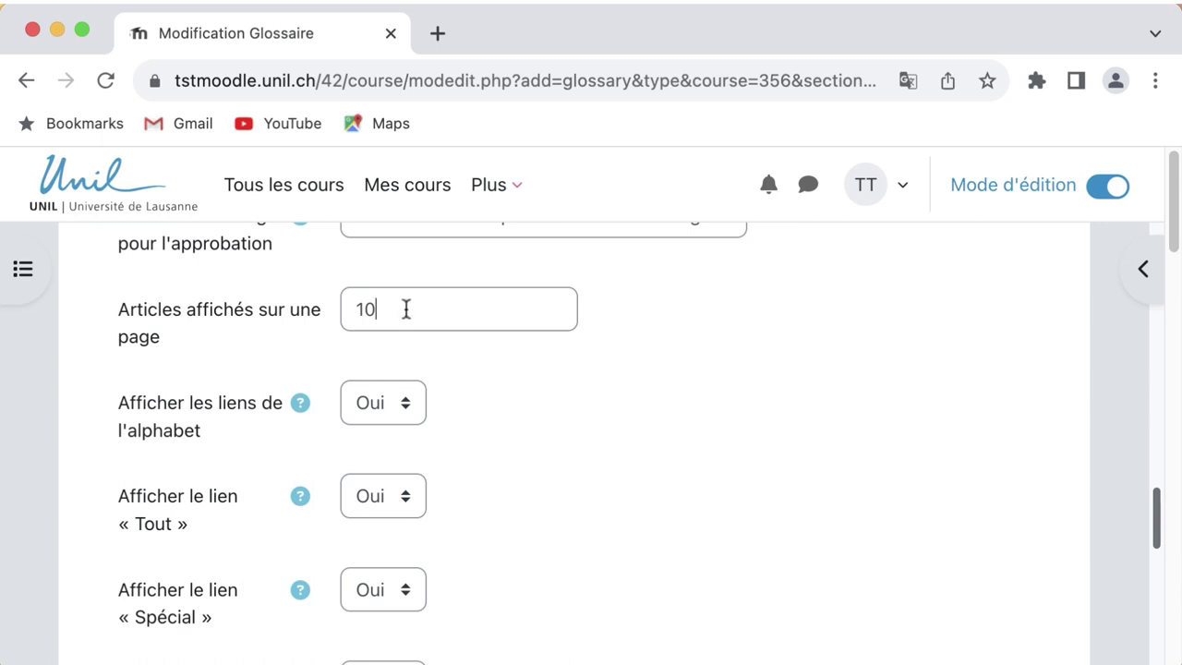
# - Set Articles affichés sur une page to 45 for the new glossary
pyautogui.press('BackSpace')
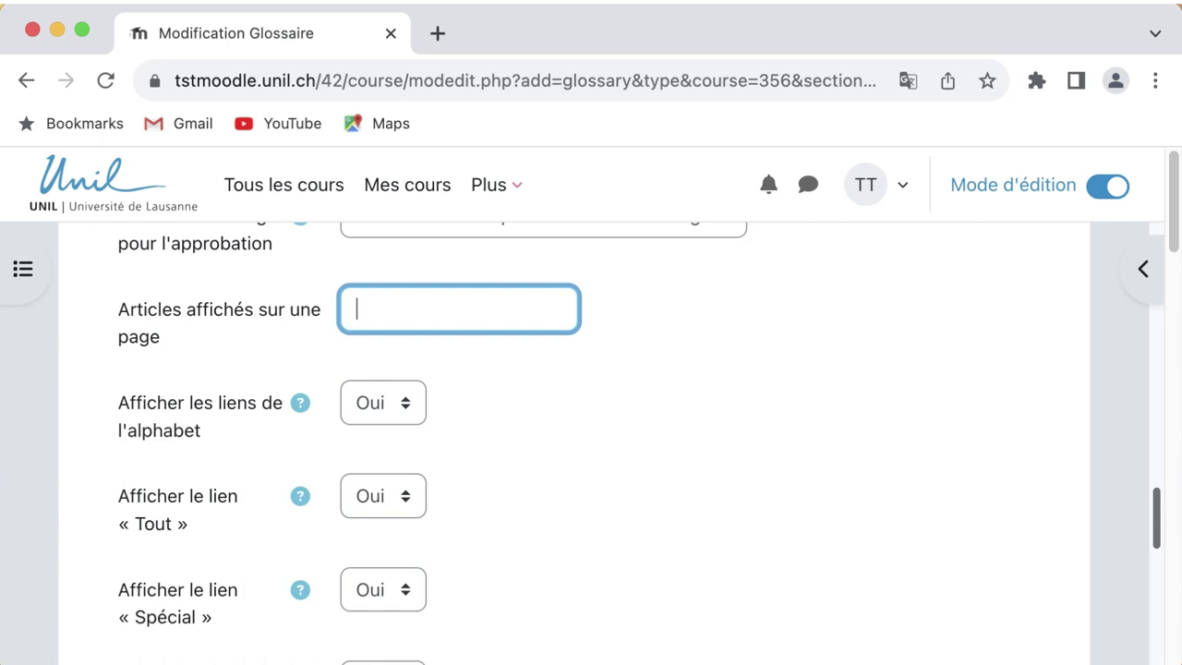
pyautogui.write('45')
pyautogui.click(521, 439)
# - Check the Autoriser l'affichage pour impression choices in the Apparence settings, keeping Oui
pyautogui.scroll(-3, 522, 439)
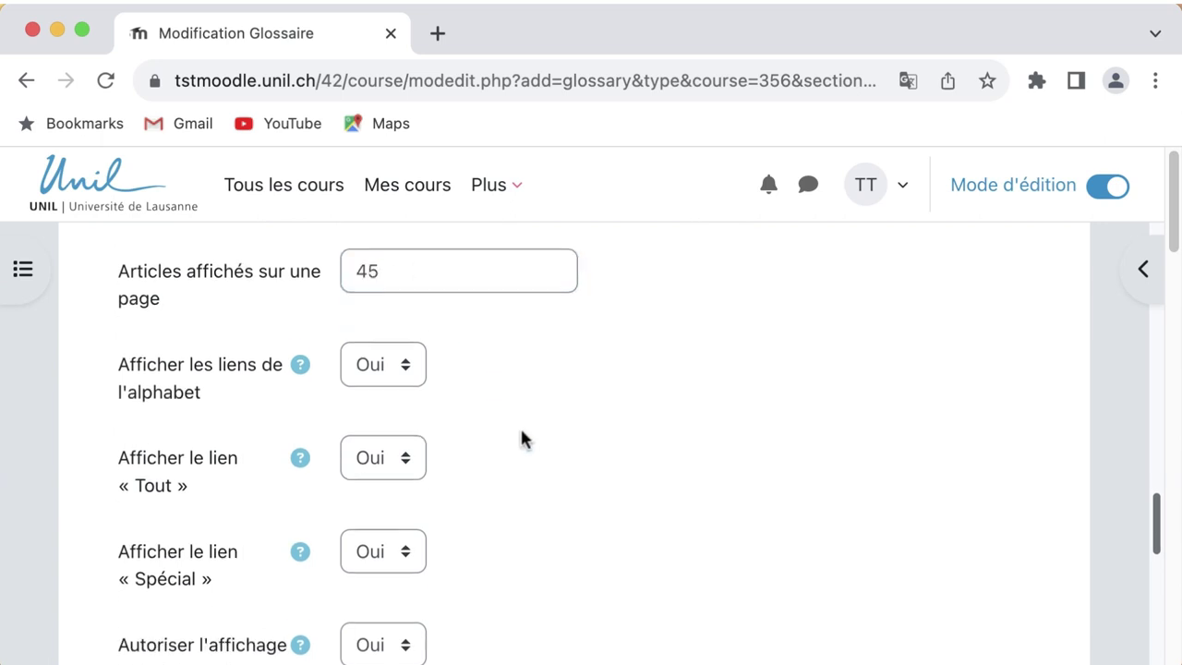
pyautogui.click(393, 555)
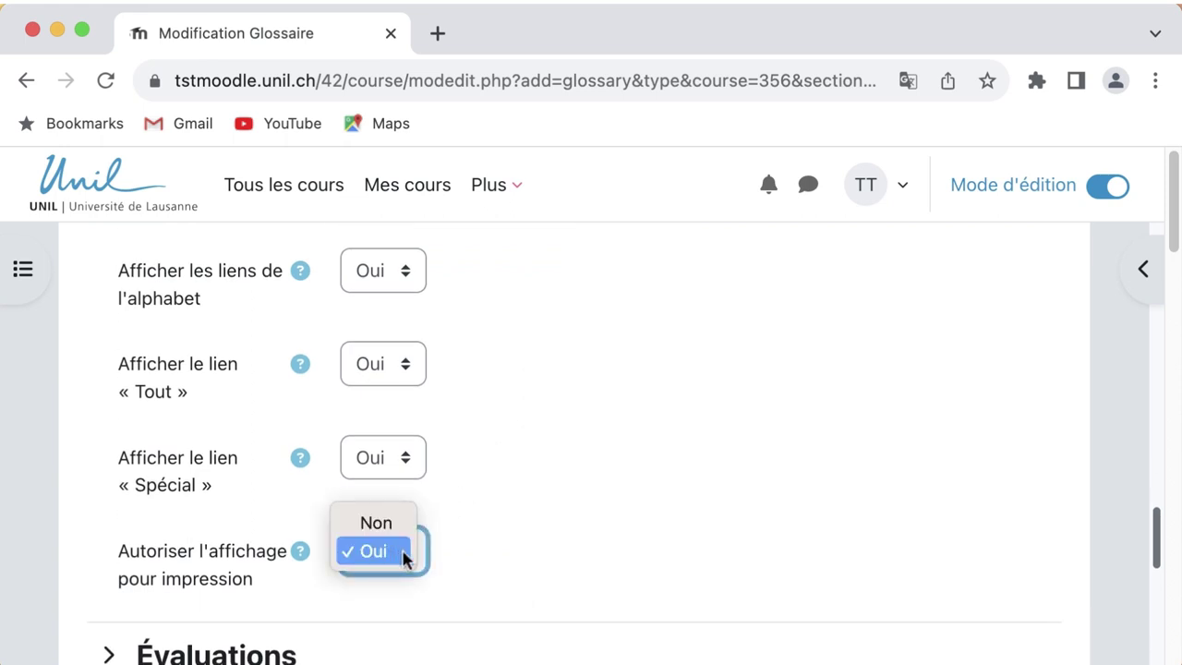
pyautogui.click(485, 567)
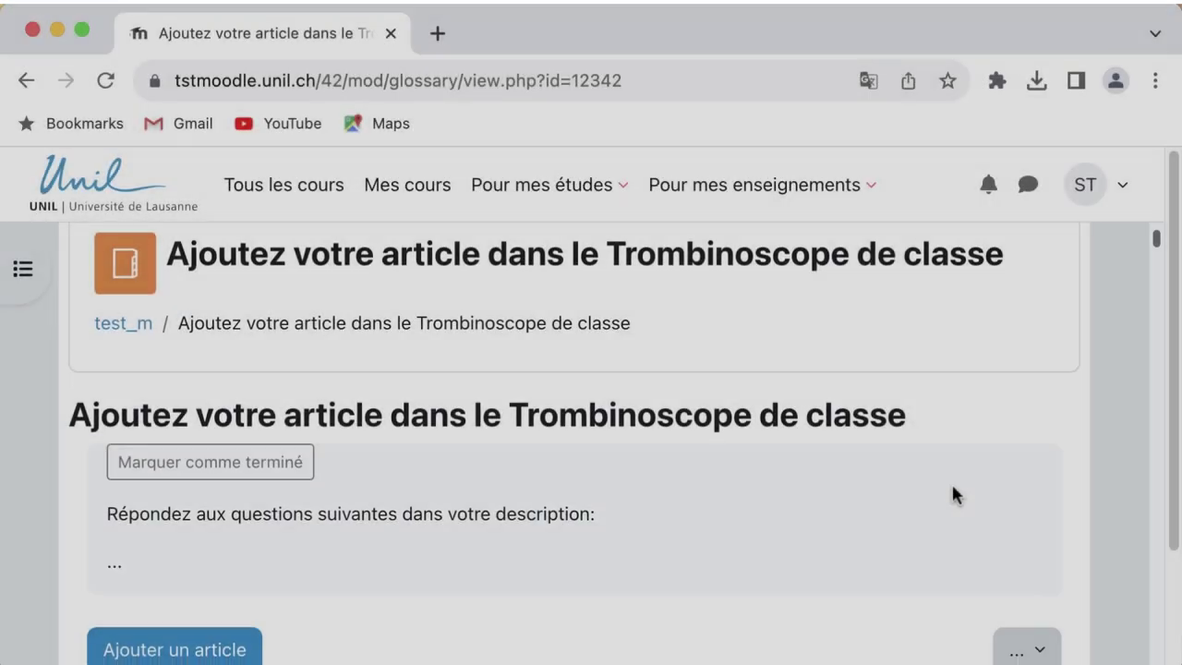
# - In the student view of the existing Trombinoscope glossary, open the Version pour impression
pyautogui.scroll(-5, 954, 494)
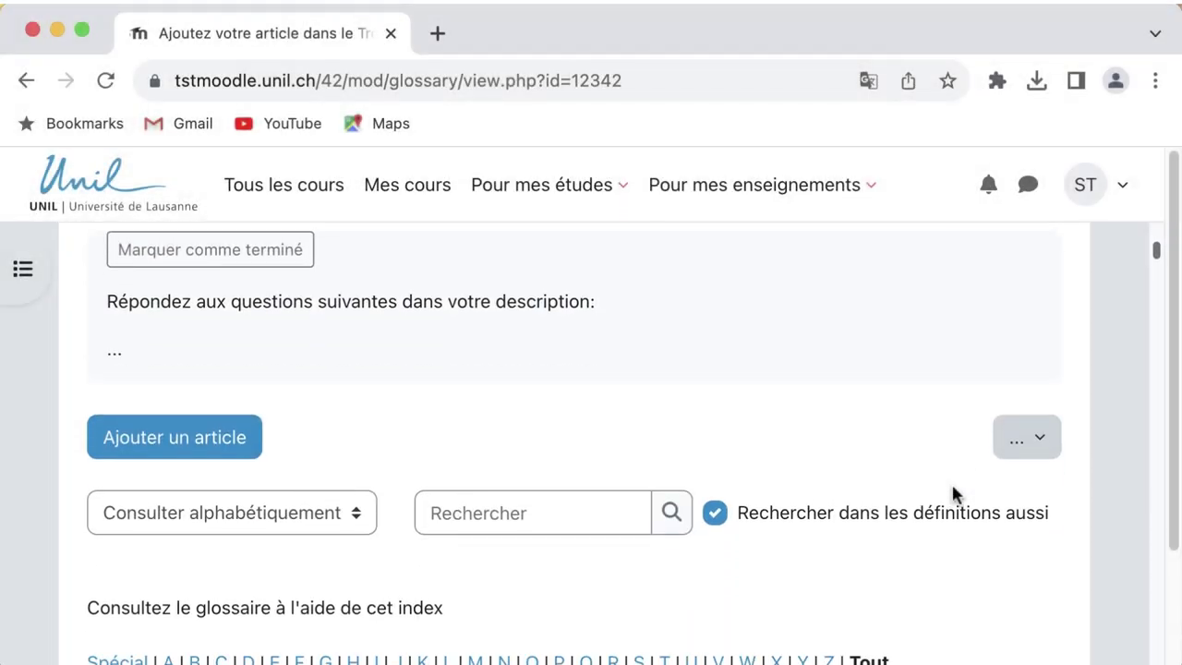
pyautogui.scroll(1, 954, 494)
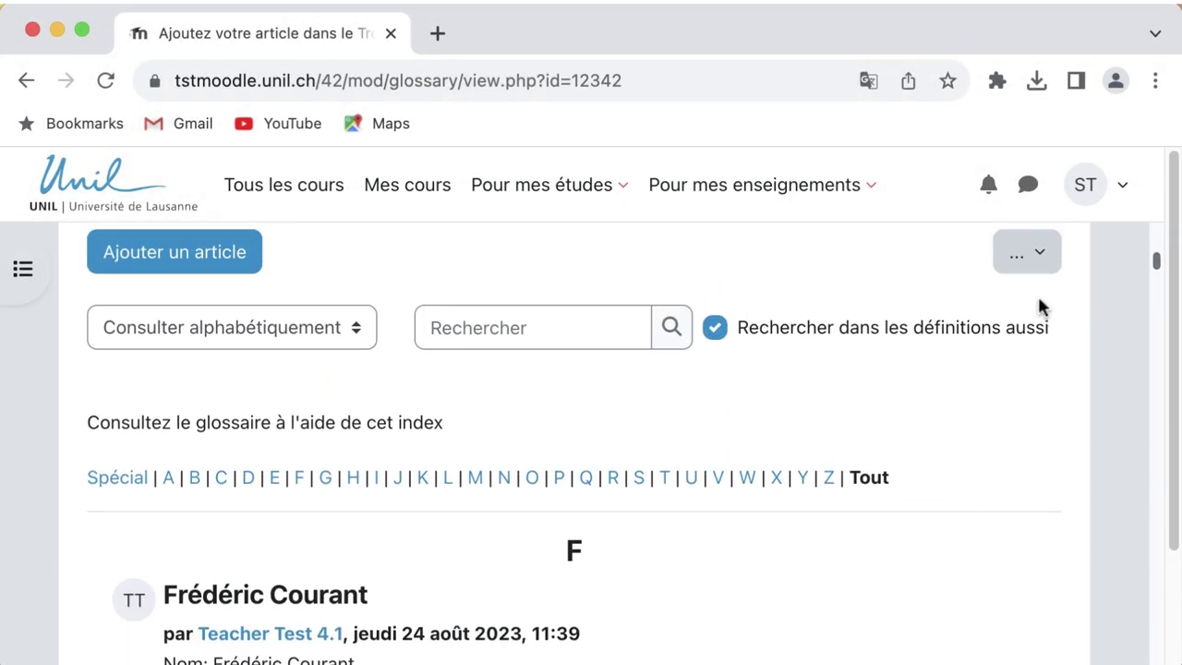
pyautogui.click(1036, 263)
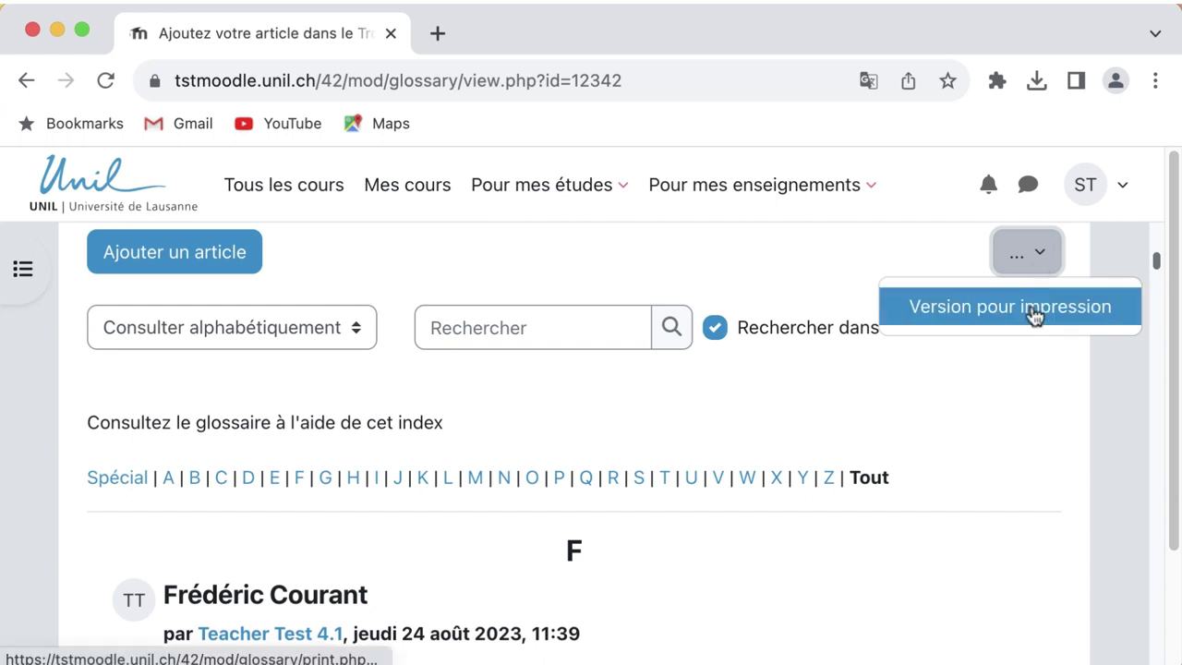
pyautogui.click(1035, 316)
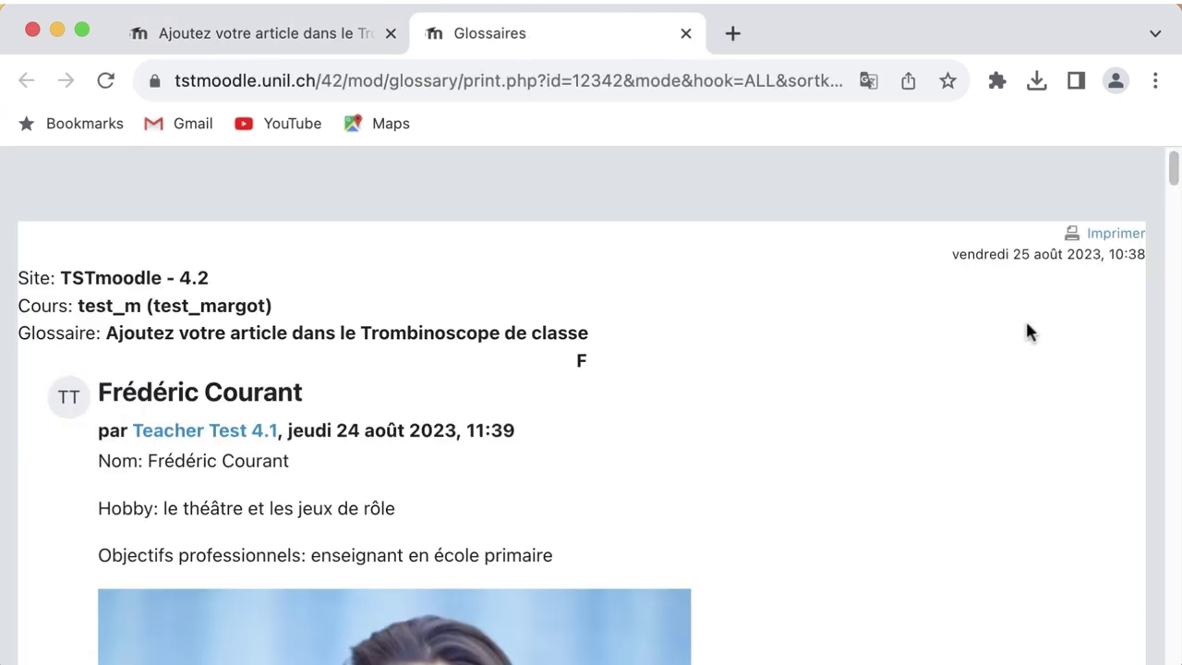
# - Look through the entries in the printable version and choose to print it
pyautogui.scroll(-10, 986, 411)
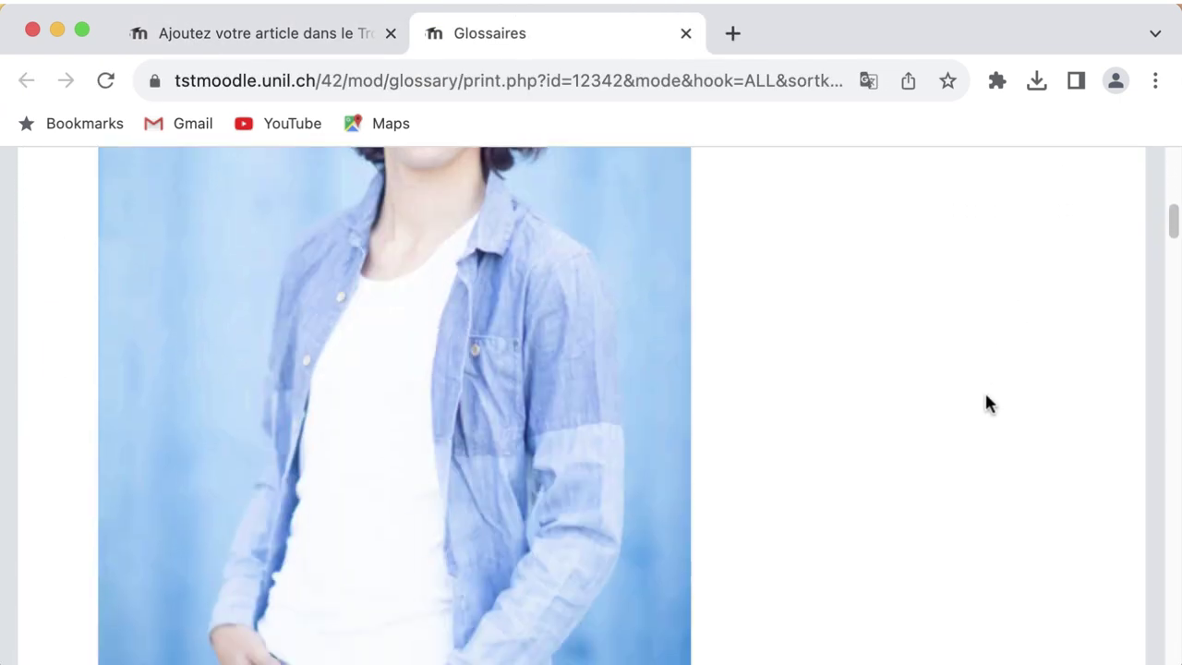
pyautogui.scroll(-8, 984, 397)
pyautogui.scroll(12, 982, 369)
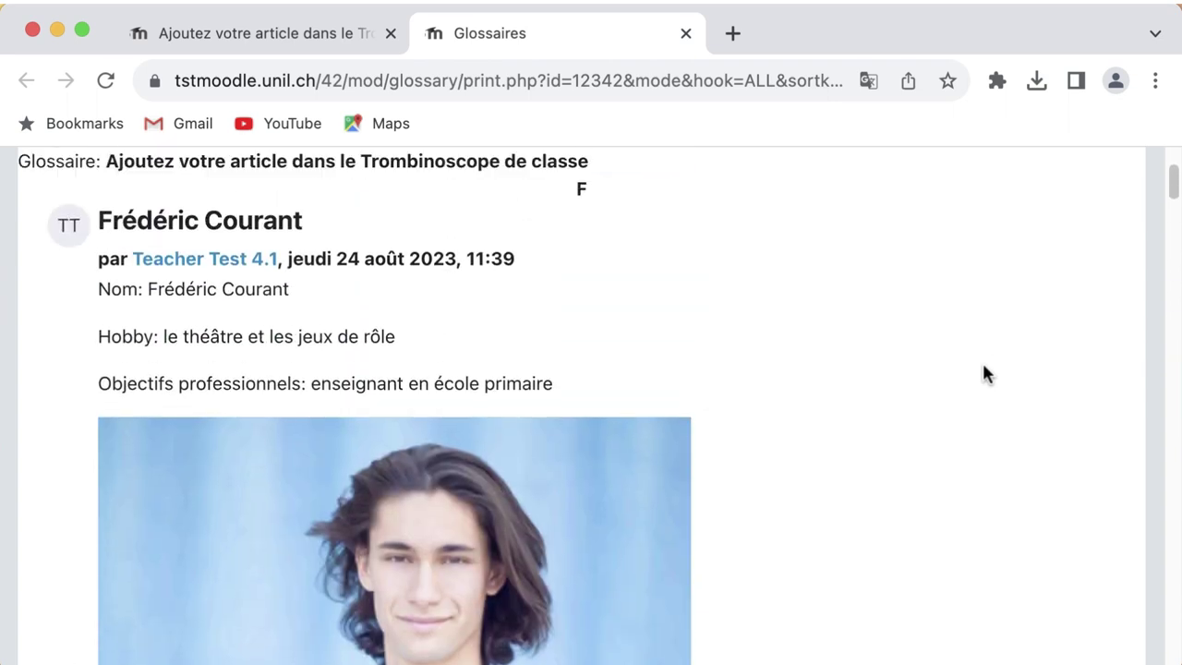
pyautogui.scroll(3, 984, 373)
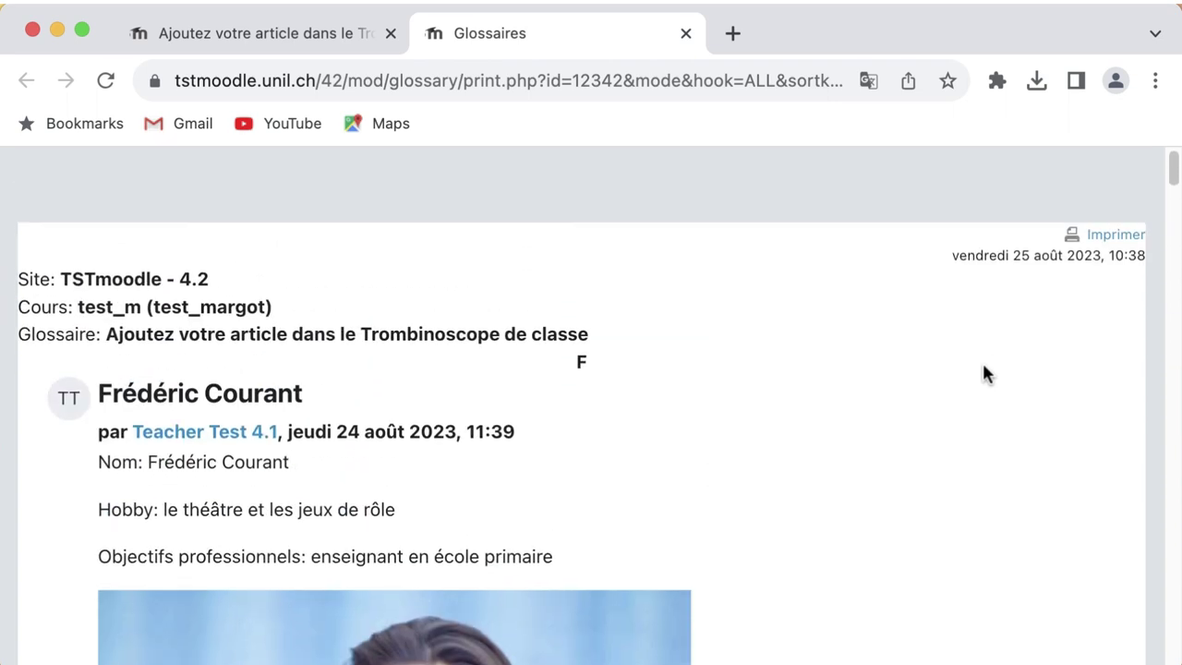
pyautogui.click(1103, 239)
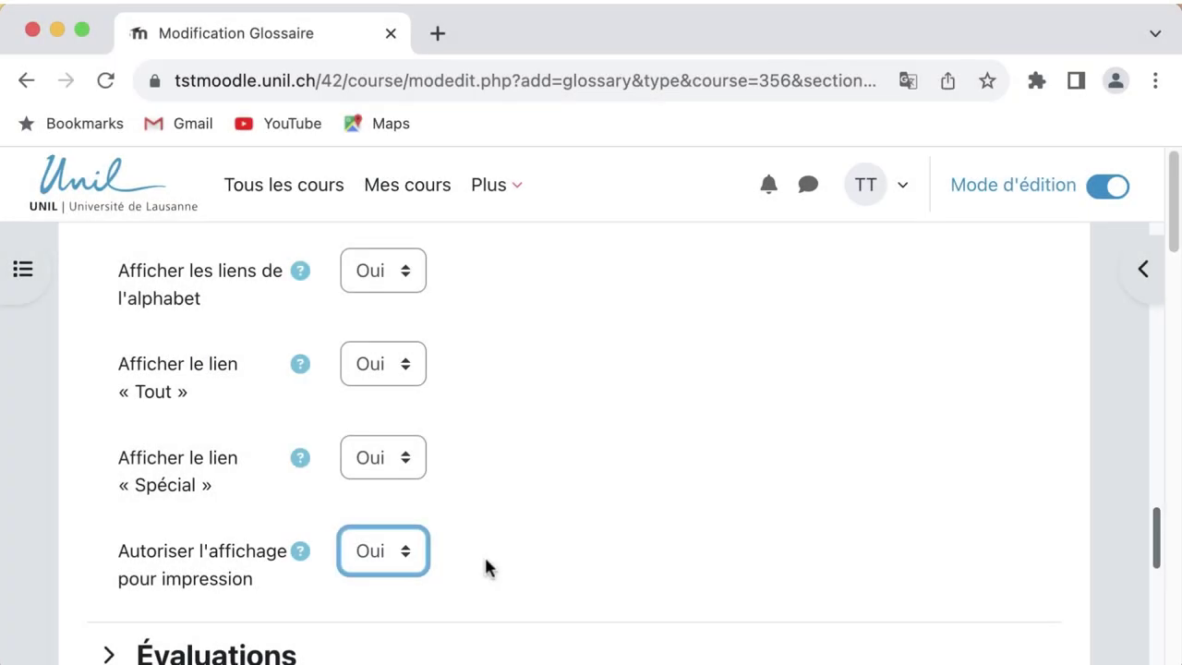
# - Save the new glossary without changing the remaining settings sections and return to the course page
pyautogui.click(486, 559)
pyautogui.scroll(3, 485, 560)
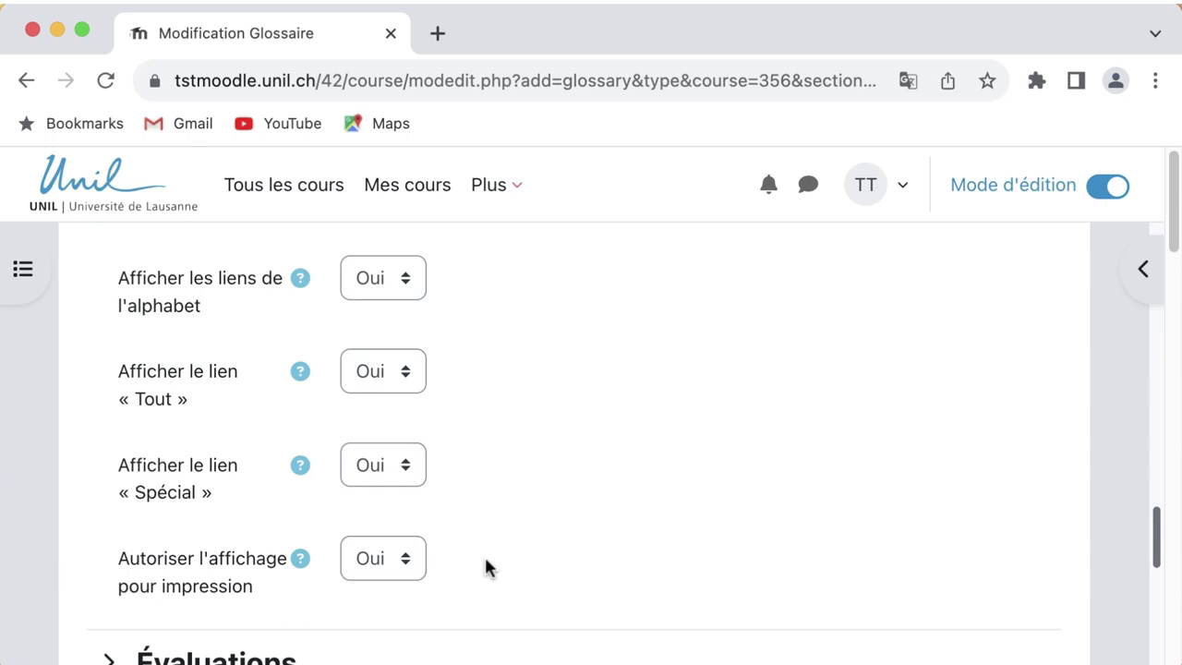
pyautogui.scroll(-5, 486, 559)
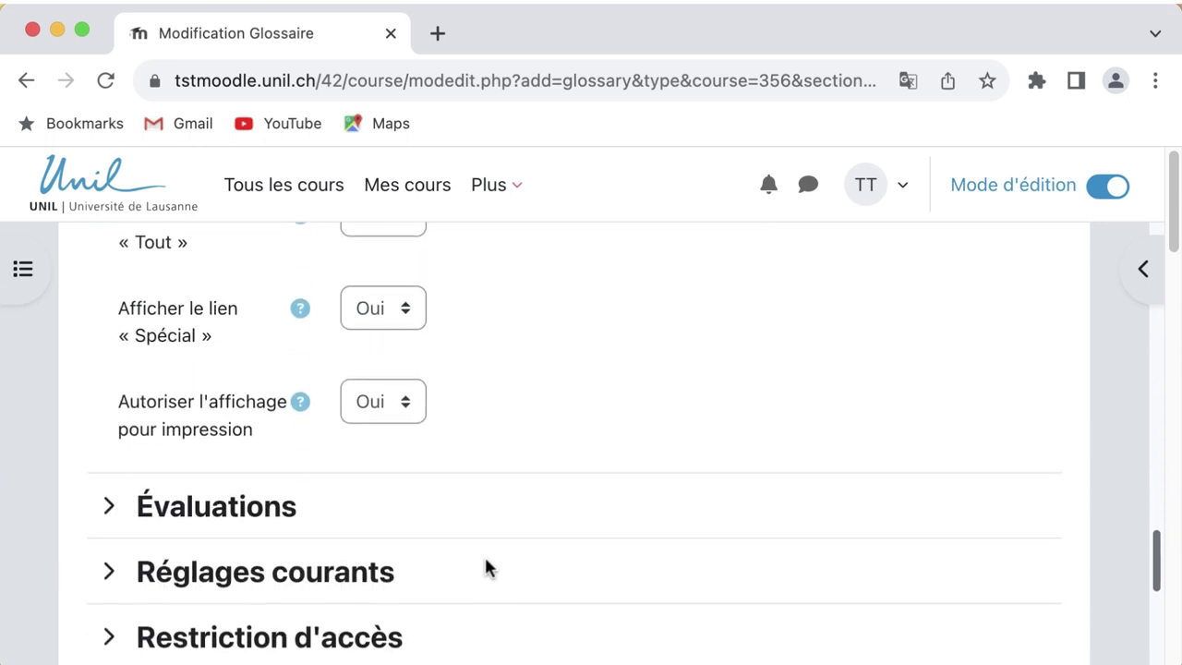
pyautogui.scroll(-2, 487, 567)
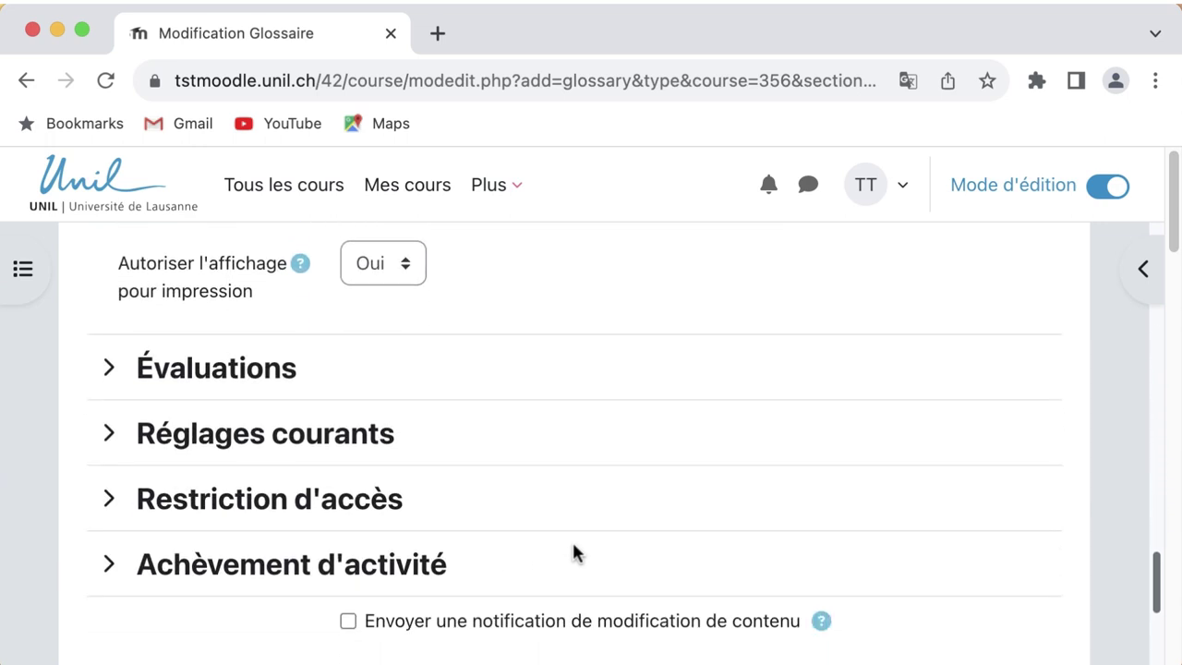
pyautogui.scroll(-1, 934, 564)
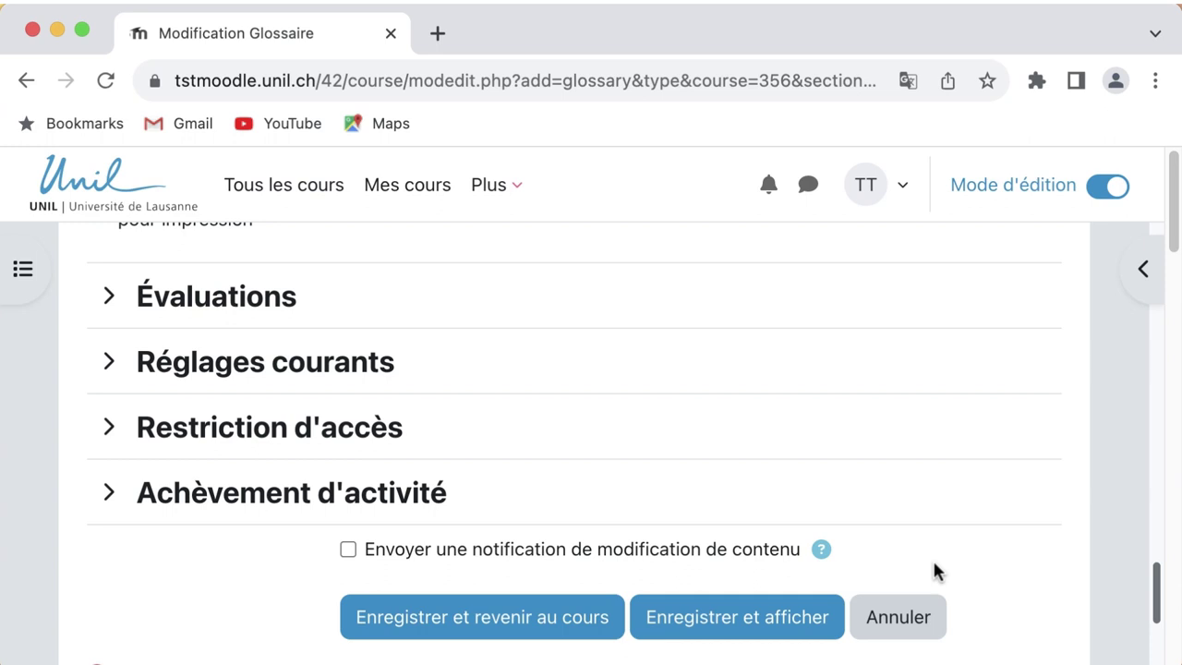
pyautogui.scroll(-1, 934, 564)
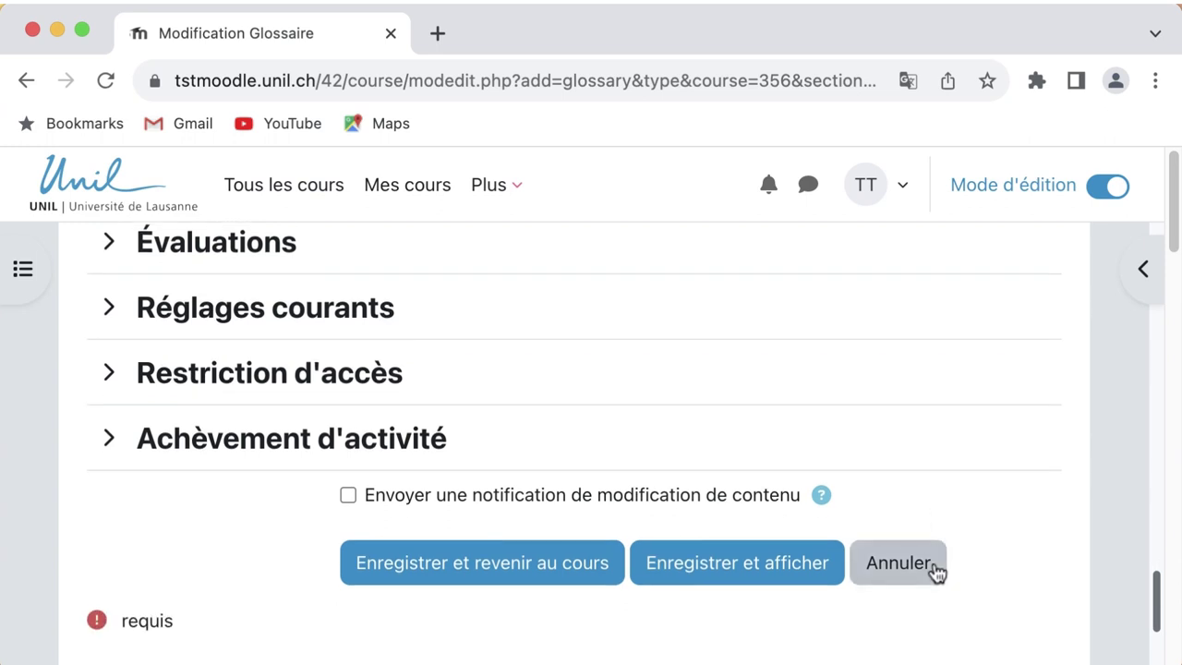
pyautogui.click(551, 582)
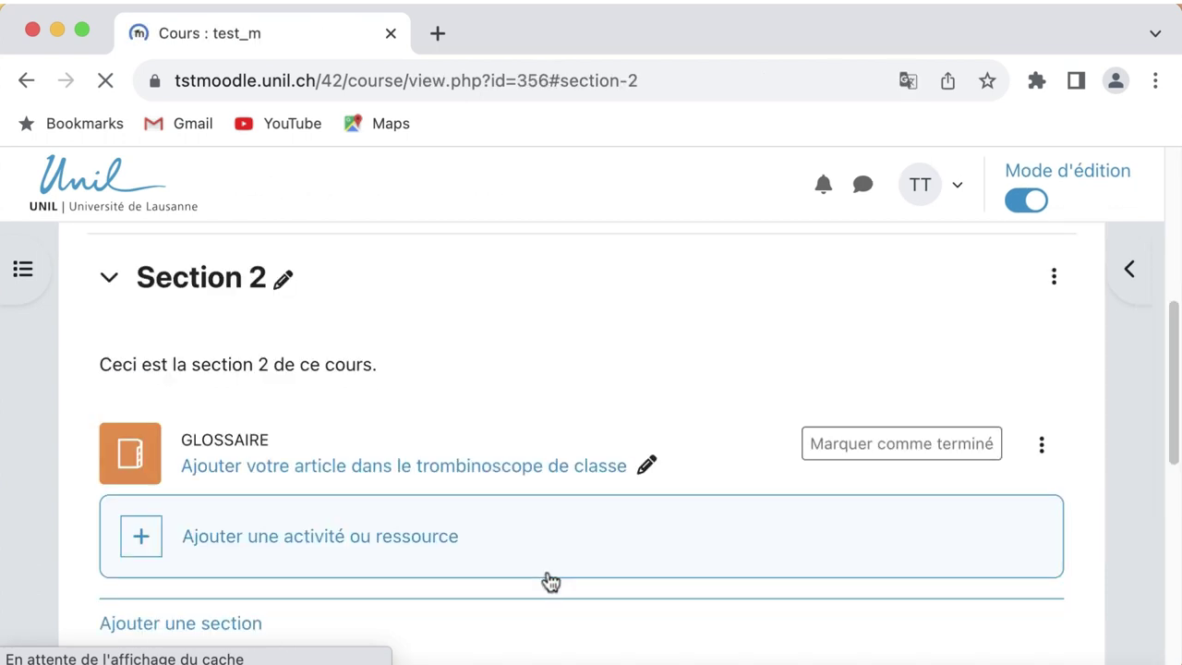
pyautogui.scroll(-3, 872, 521)
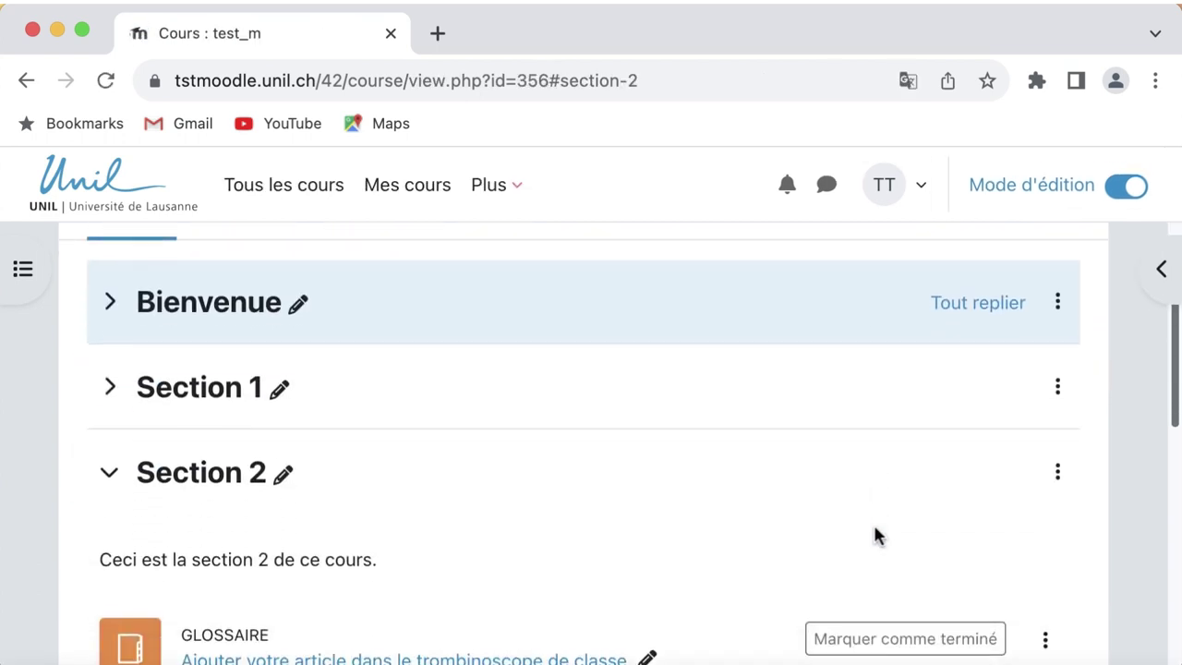
pyautogui.scroll(-3, 875, 531)
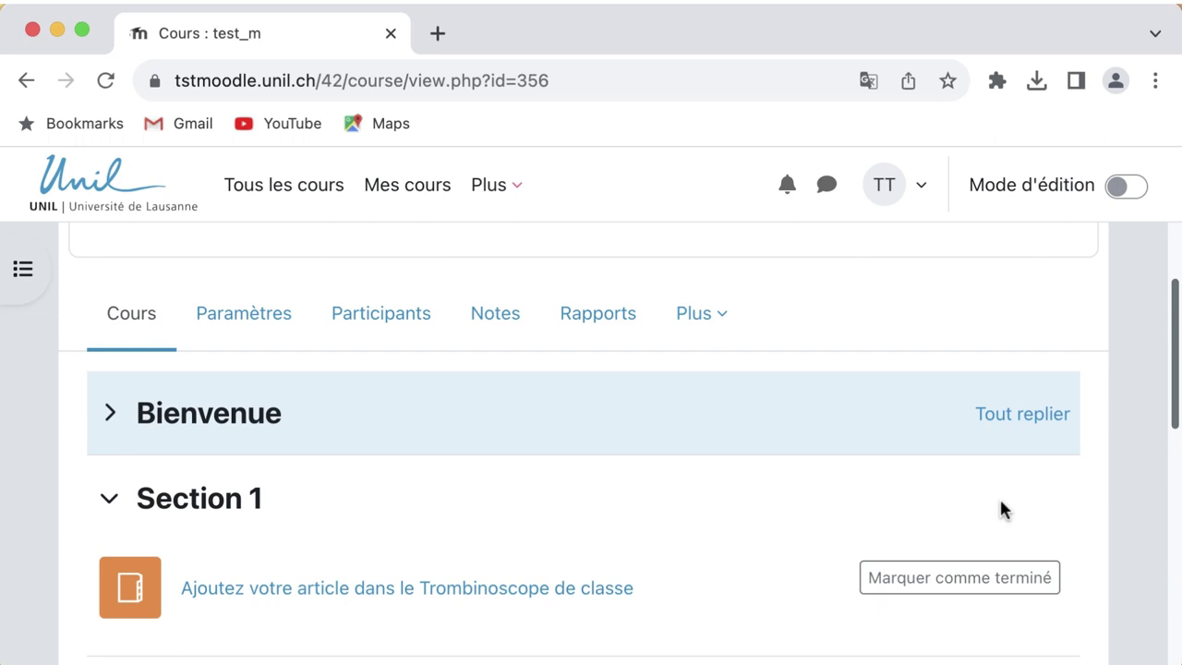
# - Turn on Mode d'édition for the course and add an Article d'un glossaire block
pyautogui.click(1124, 187)
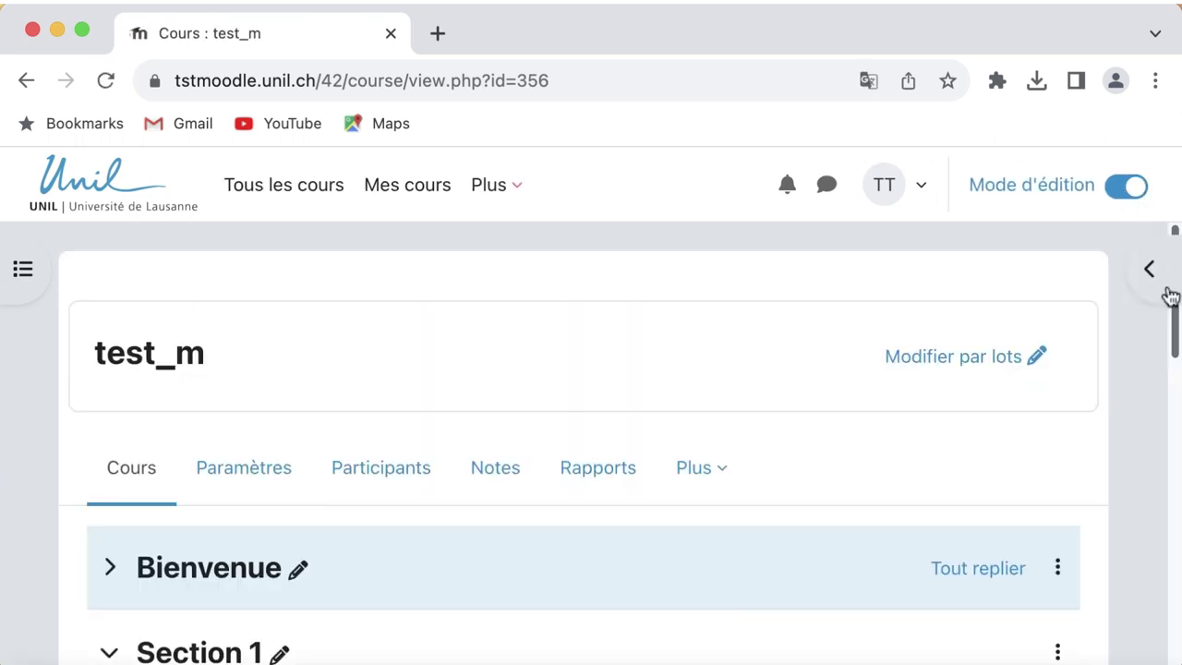
pyautogui.click(1167, 293)
pyautogui.scroll(-2, 1053, 452)
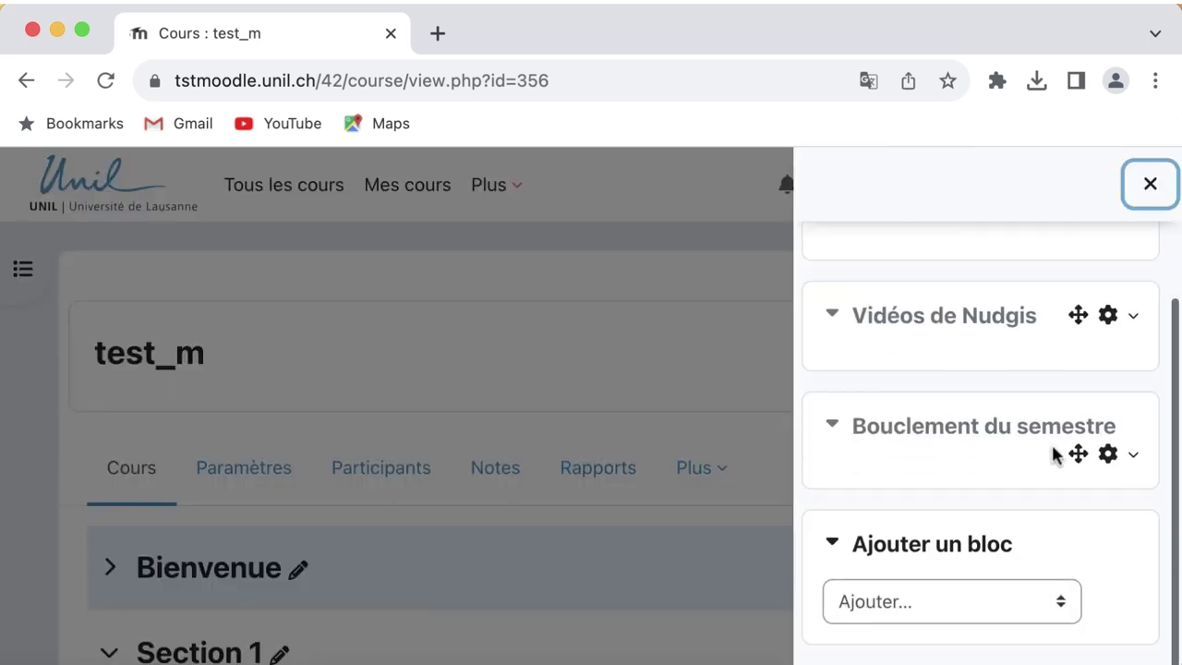
pyautogui.click(1034, 596)
pyautogui.scroll(-5, 1018, 638)
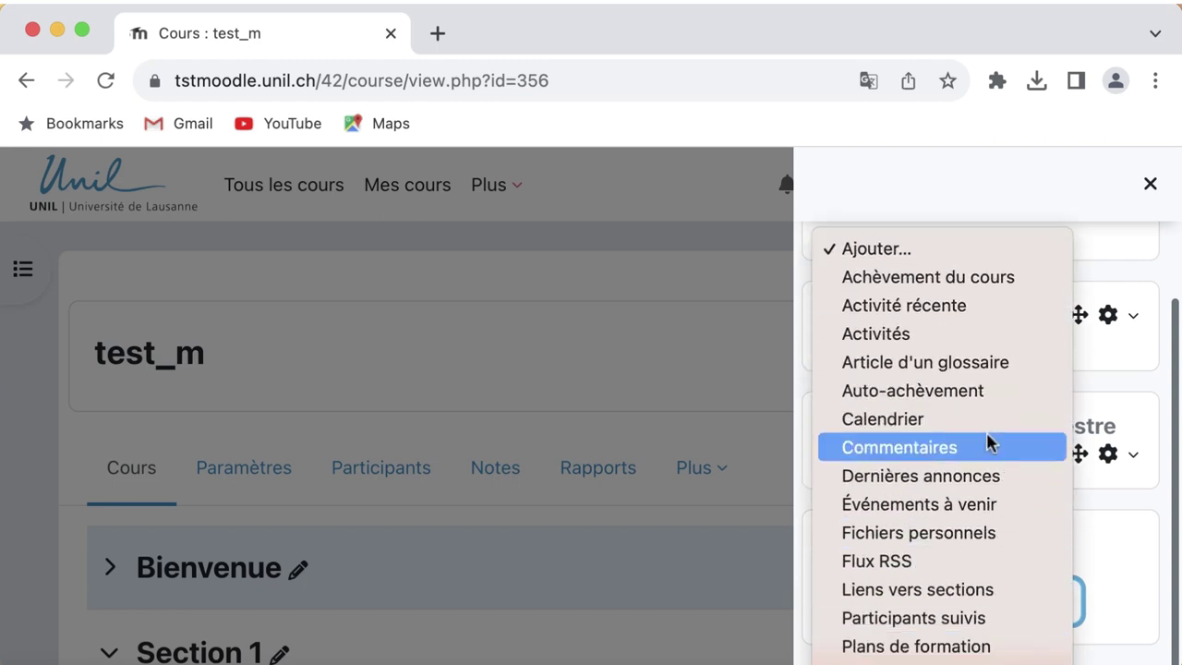
pyautogui.click(985, 365)
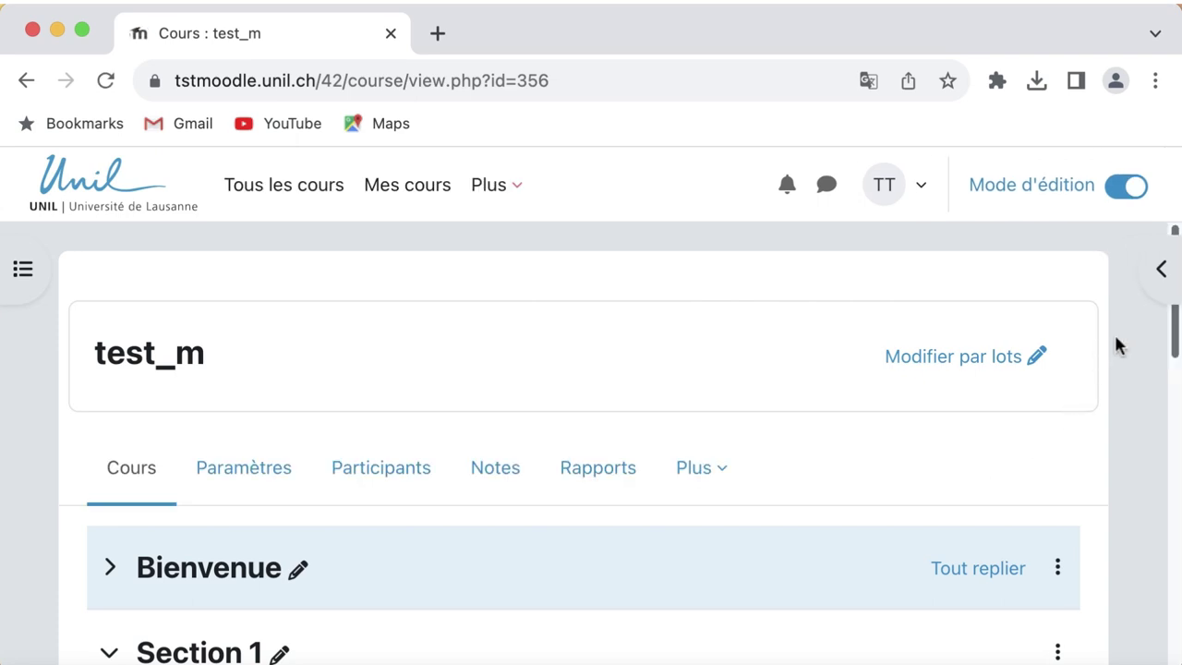
# - Open the configuration of the new Article d'un glossaire block
pyautogui.click(1161, 279)
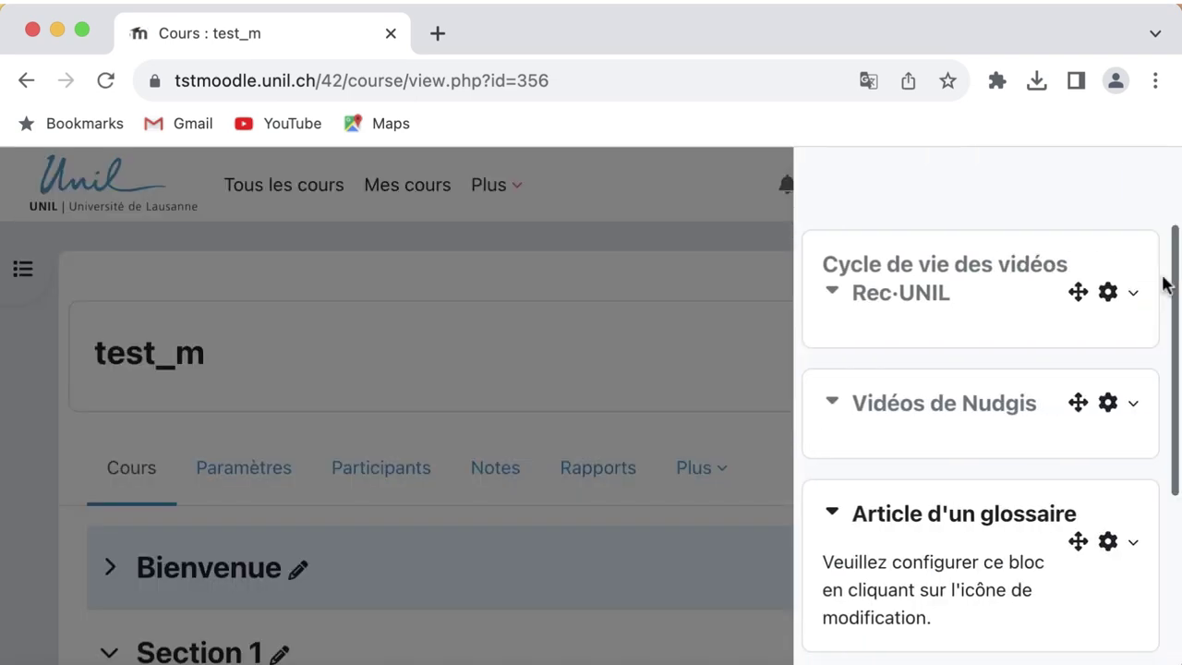
pyautogui.scroll(-3, 1067, 452)
pyautogui.scroll(-1, 1064, 473)
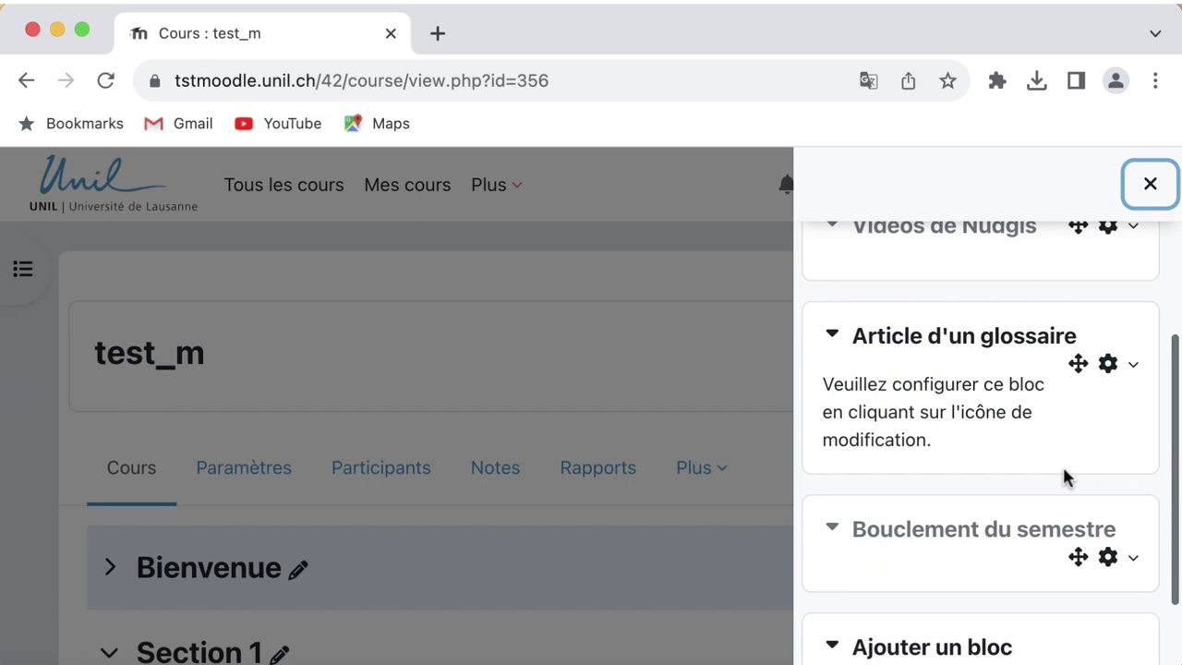
pyautogui.click(1107, 365)
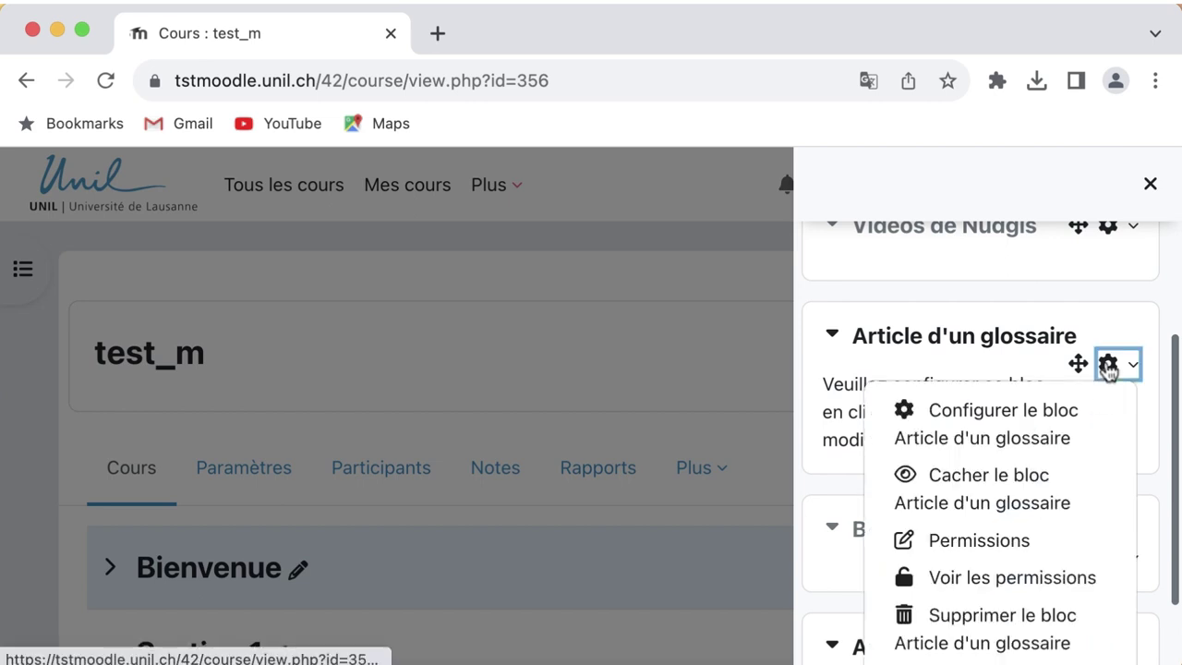
pyautogui.click(1050, 438)
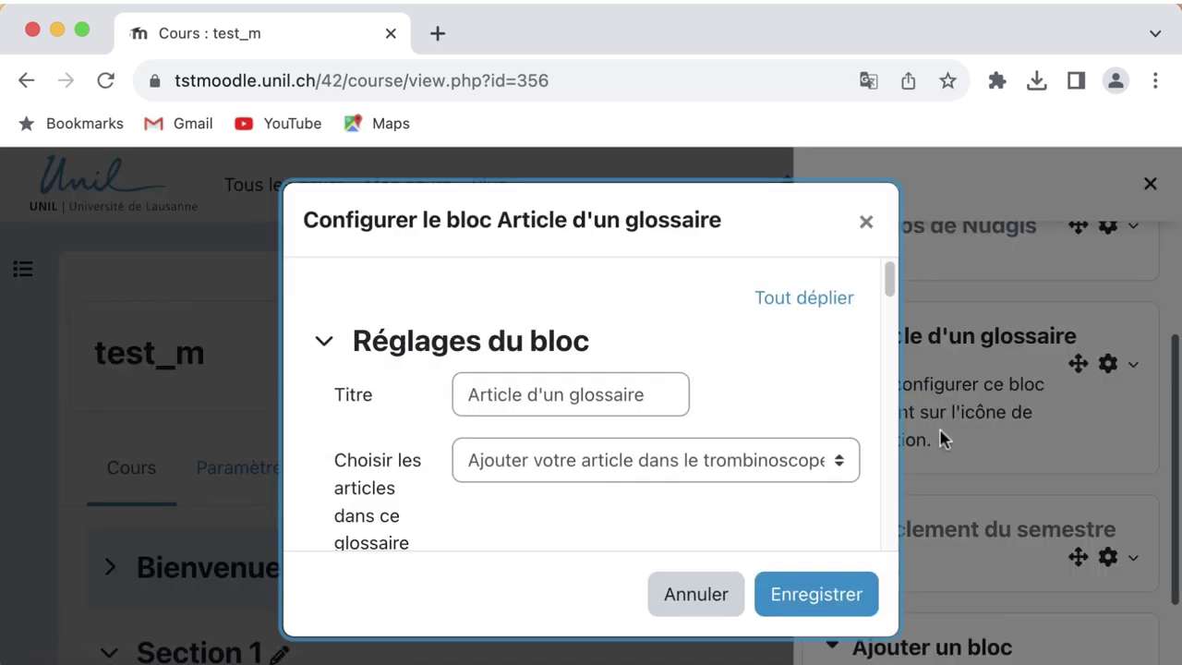
# - Title the block "Bloc Trombinoscope" and keep "Ajouter votre article dans le trombinoscope de classe" as its source glossary
pyautogui.tripleClick(597, 389)
pyautogui.write('Bl')
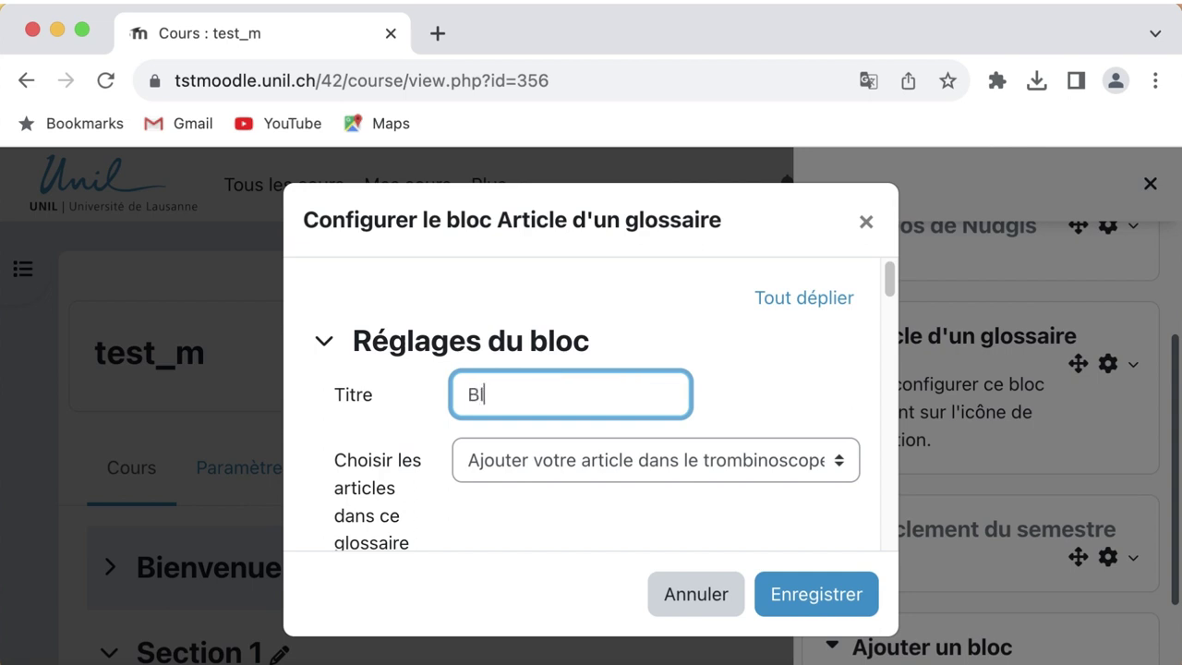
pyautogui.write('oc Trombinoscope')
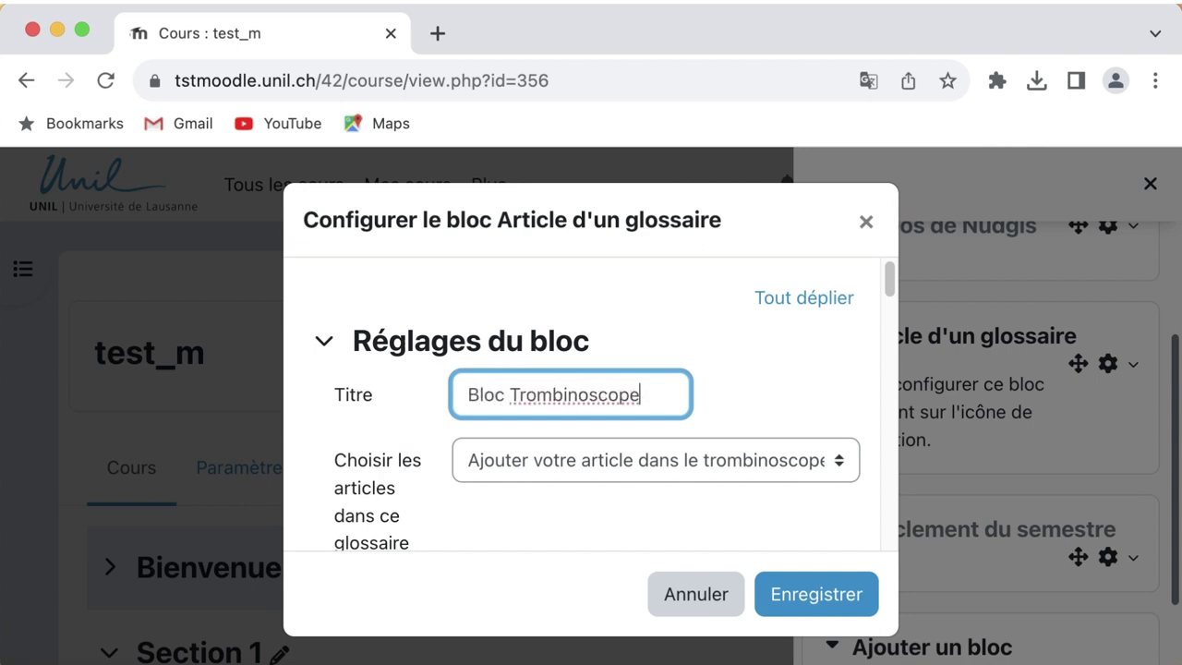
pyautogui.click(789, 422)
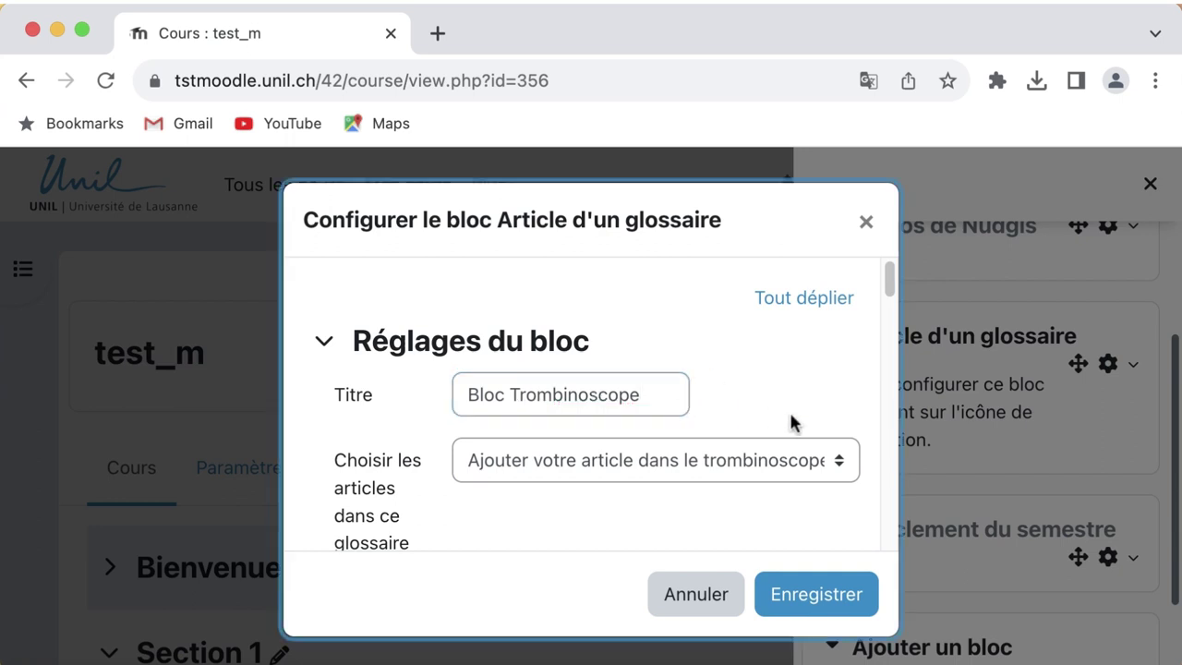
pyautogui.click(808, 457)
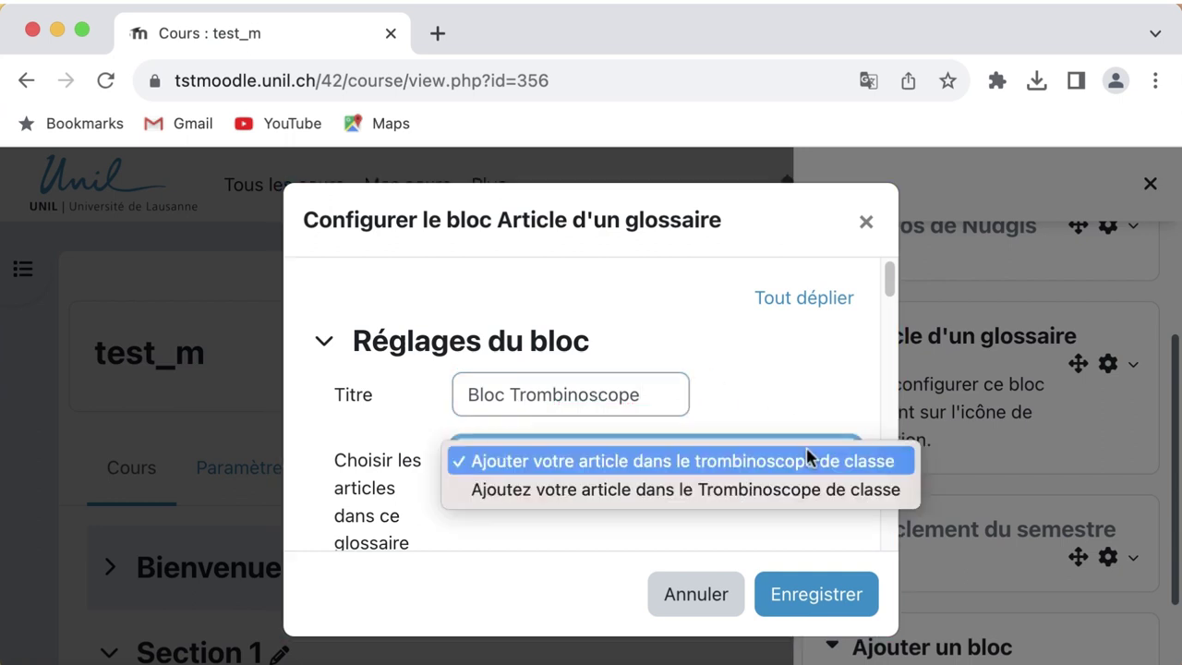
pyautogui.click(806, 452)
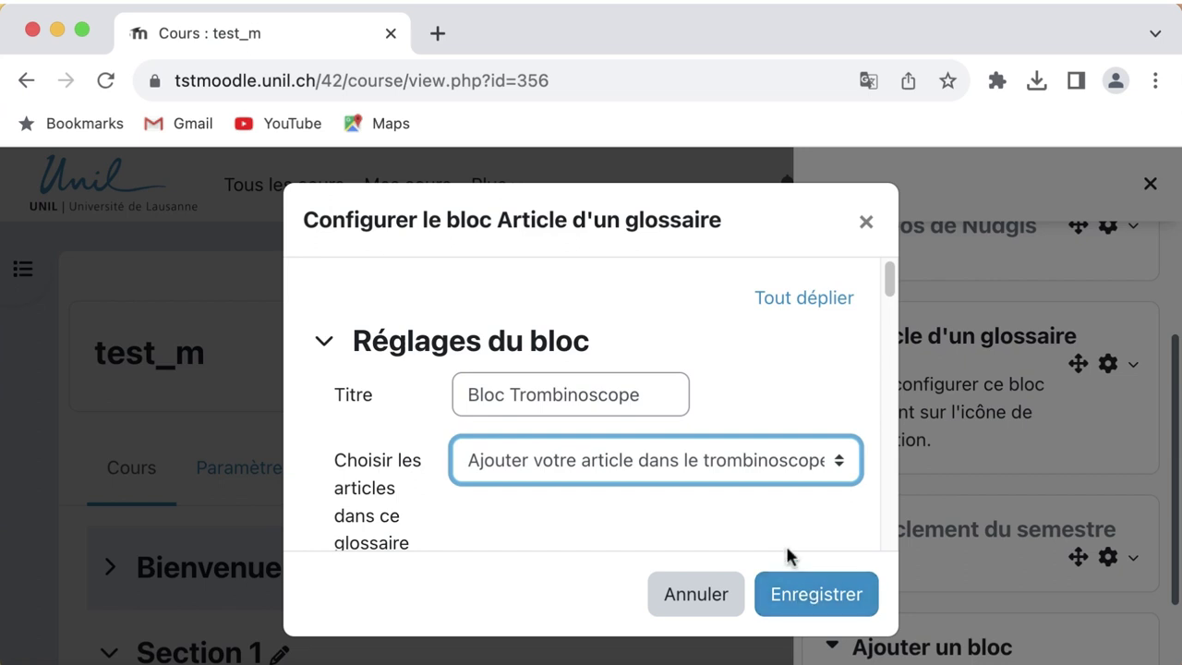
# - Edit the block's Jours avant le choix d'un nouvel article value
pyautogui.scroll(-5, 788, 545)
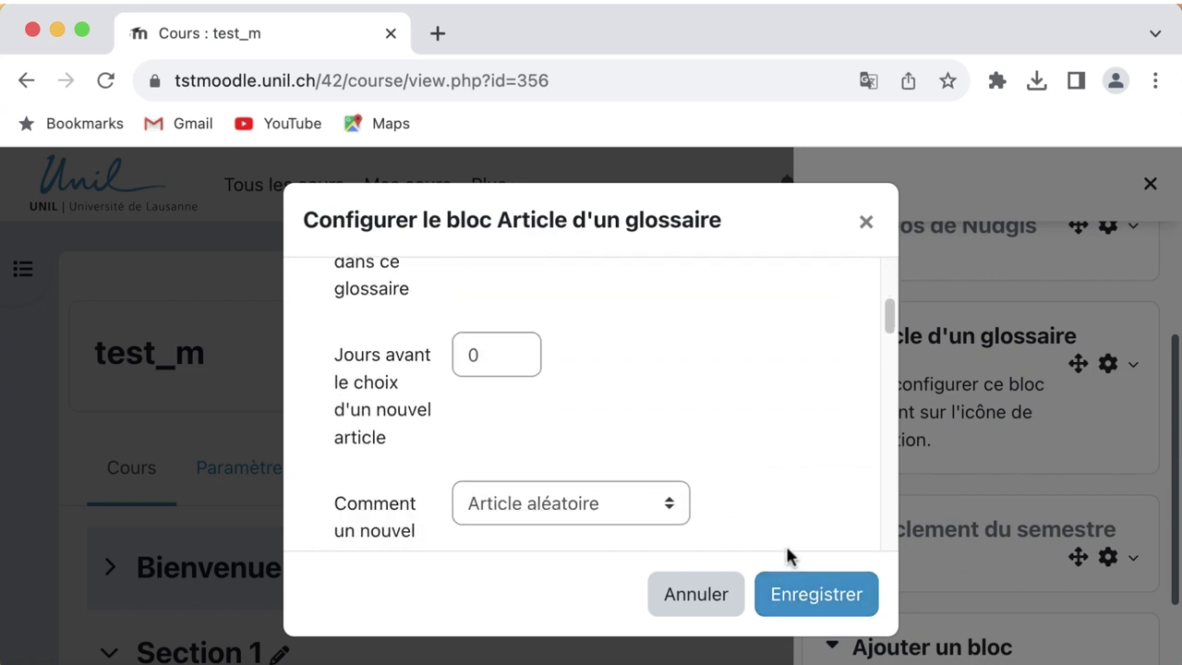
pyautogui.click(511, 363)
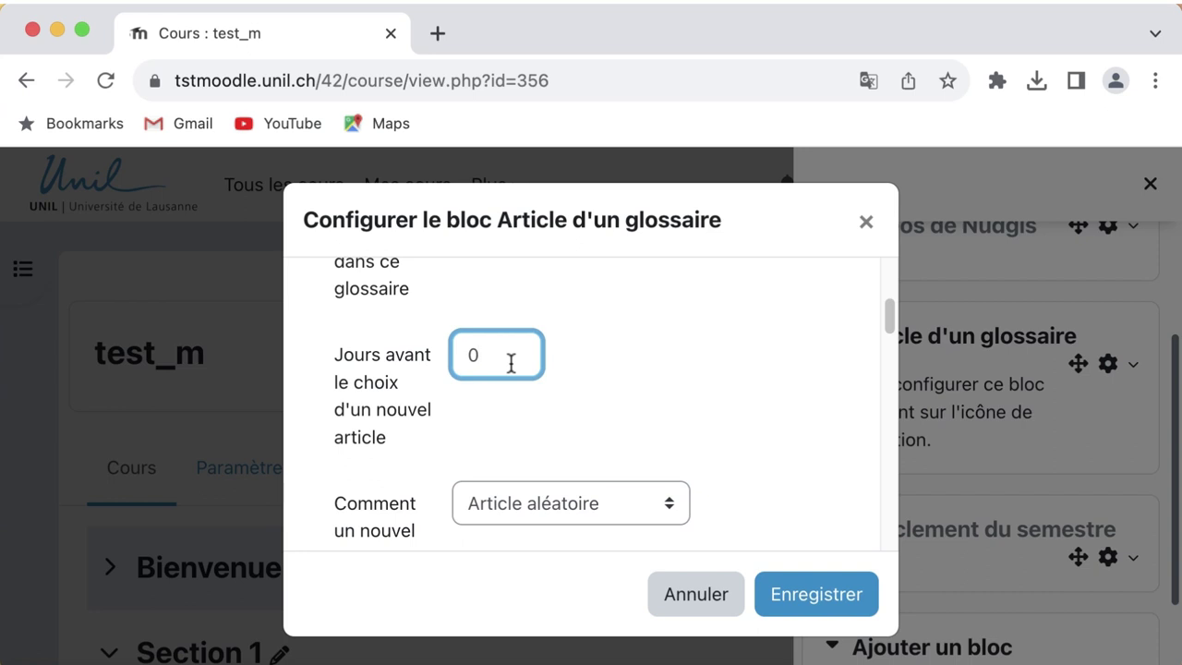
pyautogui.press('BackSpace')
pyautogui.click(626, 422)
pyautogui.scroll(-3, 626, 423)
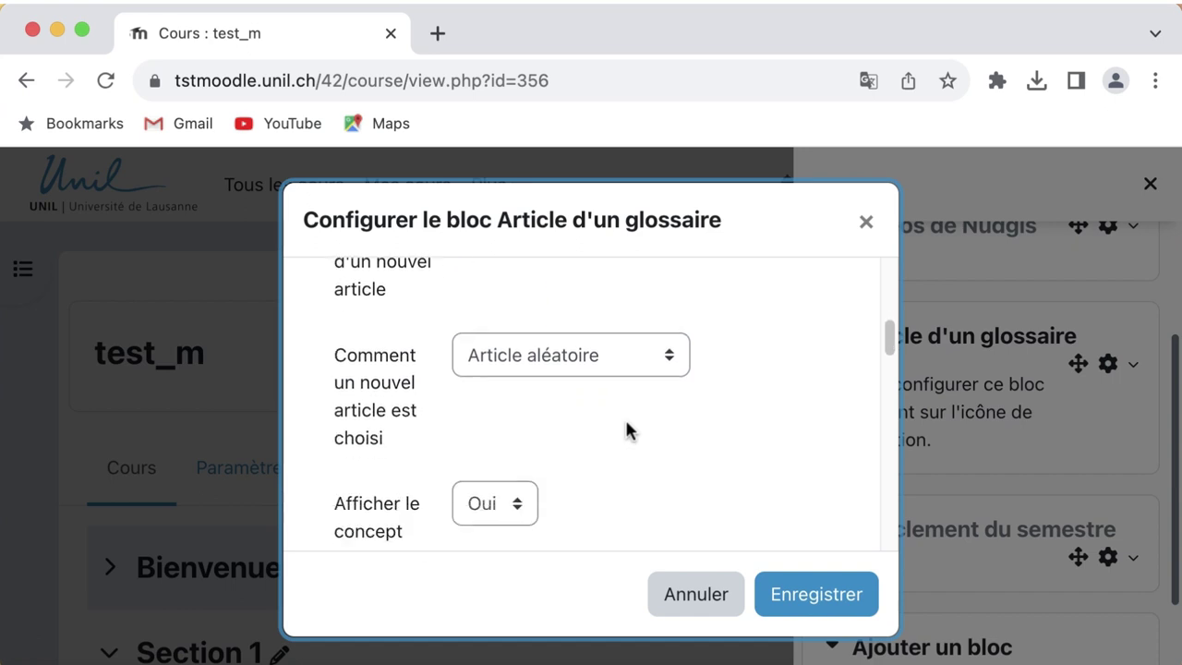
# - Check the choices for selecting a new article and displaying each article's concept, keeping Article aléatoire and Oui
pyautogui.click(657, 365)
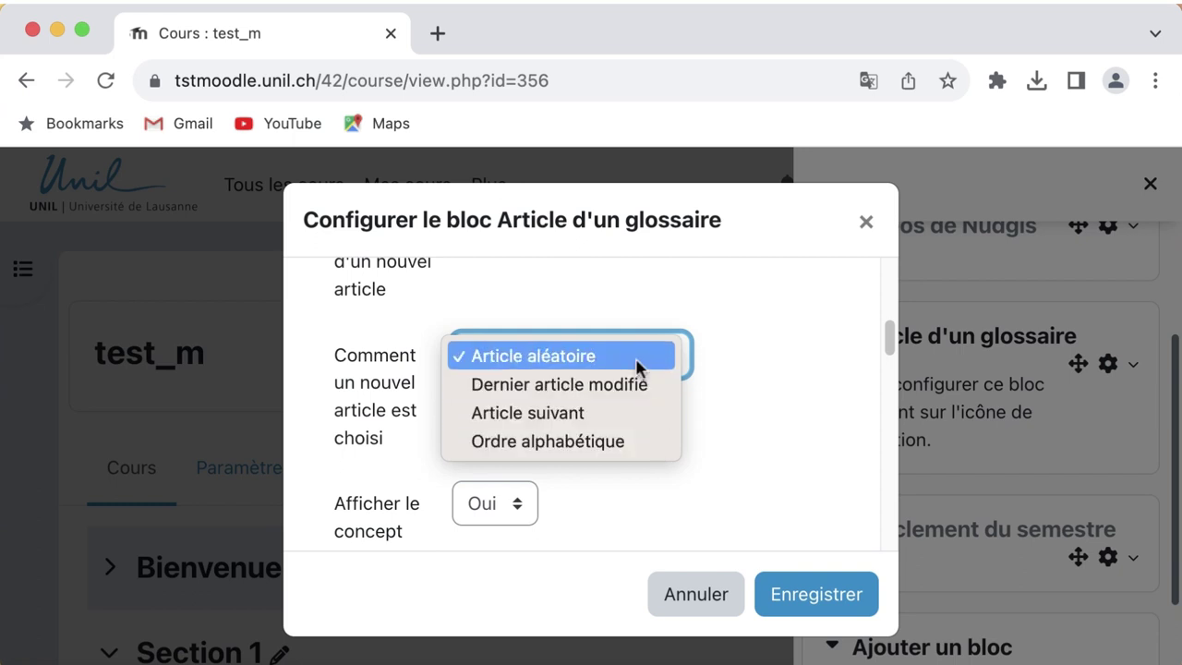
pyautogui.click(712, 381)
pyautogui.scroll(-3, 712, 381)
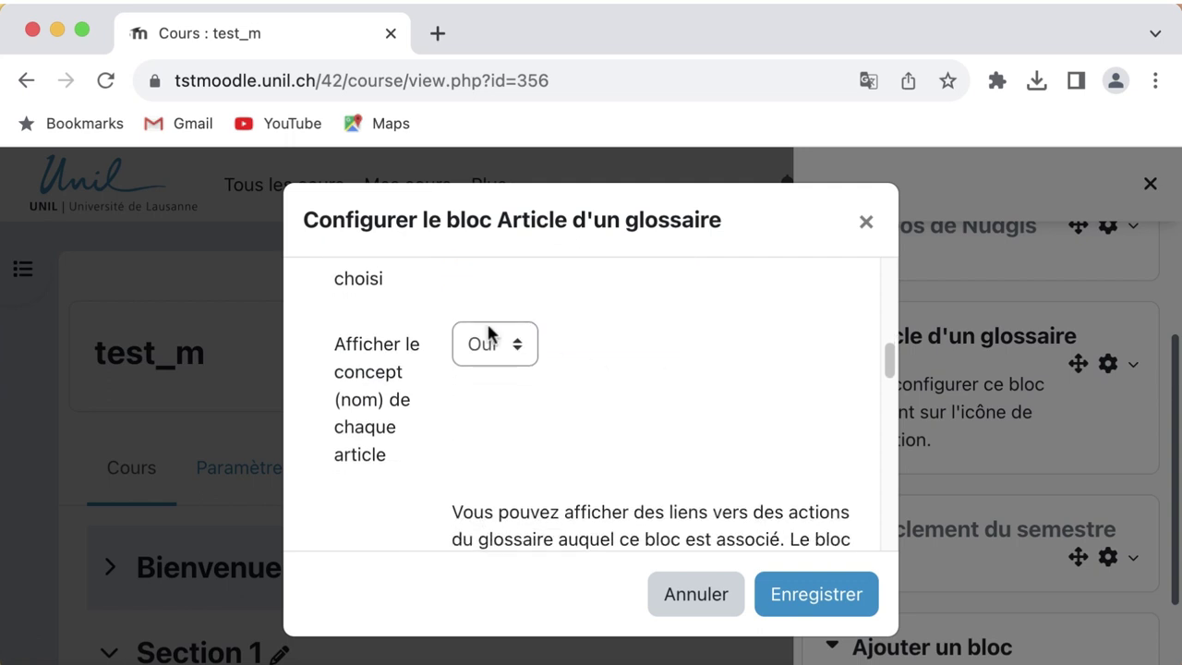
pyautogui.click(511, 344)
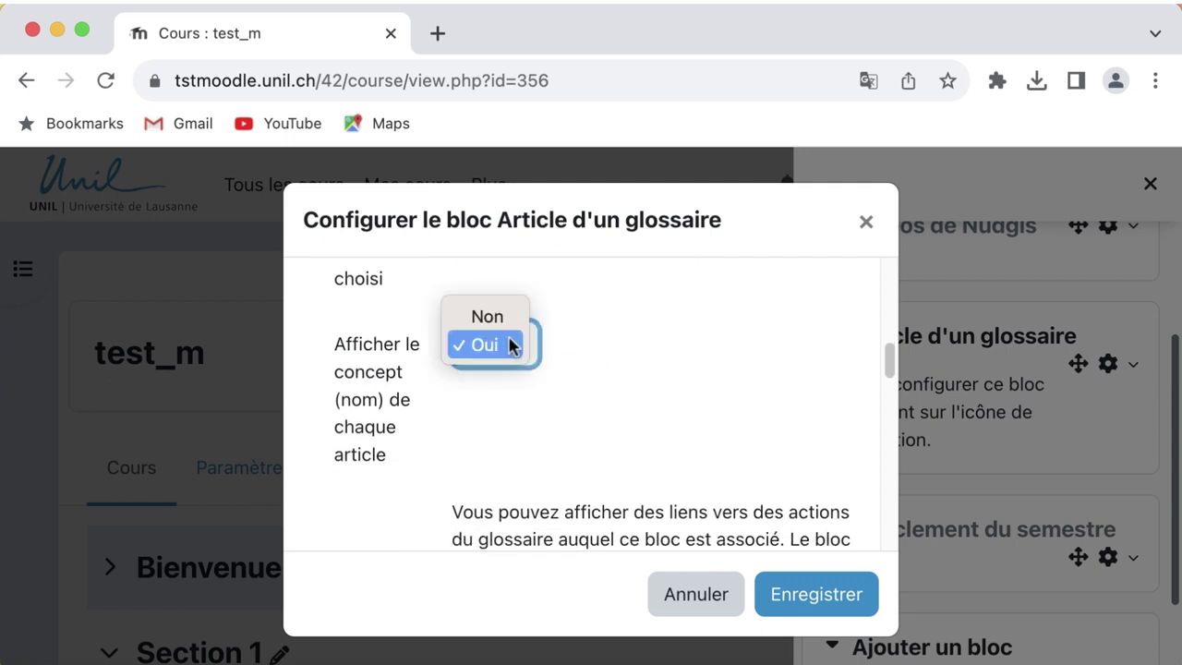
pyautogui.click(614, 351)
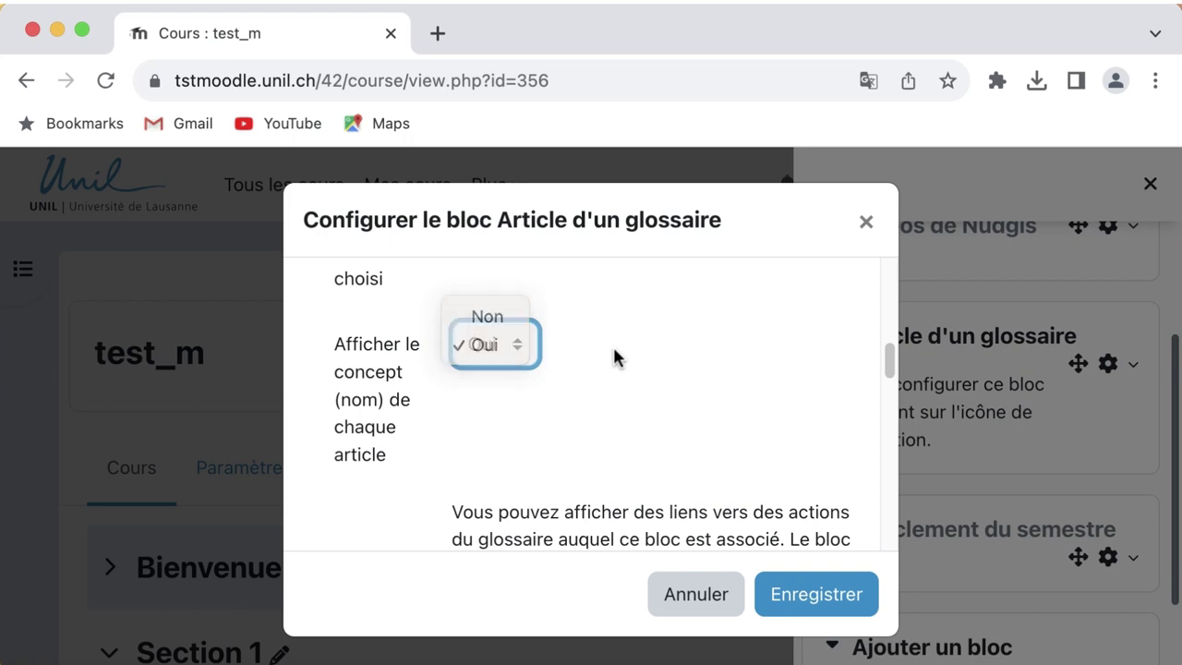
# - Review the remaining glossary link settings of the block and save its configuration
pyautogui.scroll(-1, 614, 350)
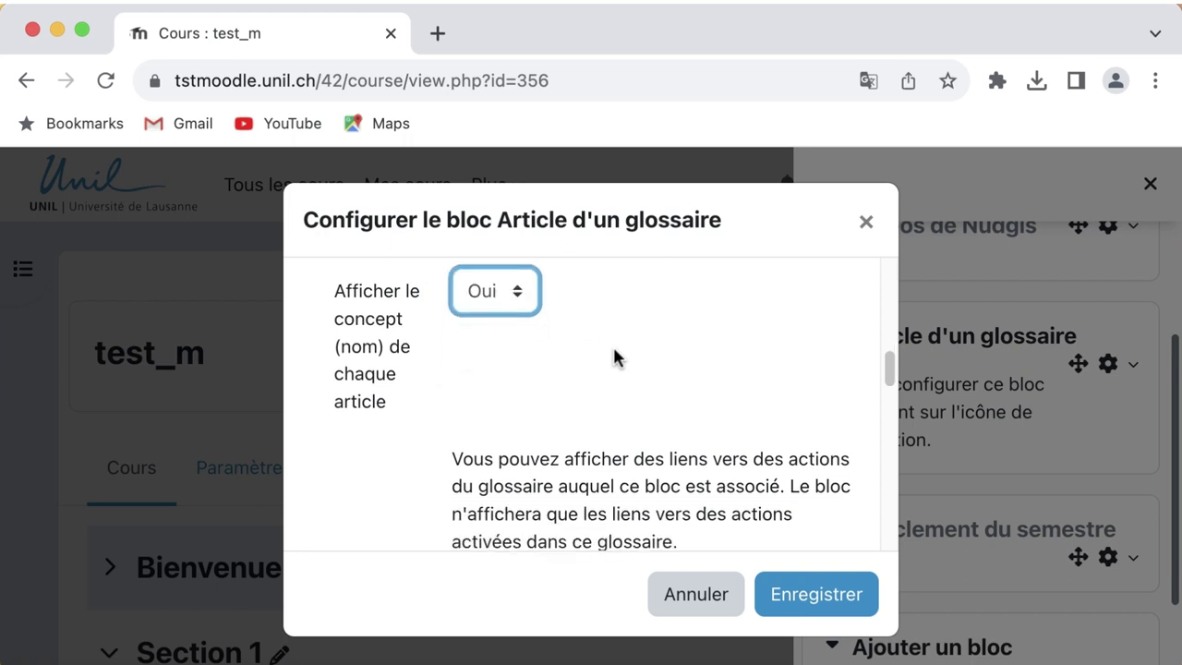
pyautogui.scroll(-5, 613, 350)
pyautogui.scroll(-5, 614, 355)
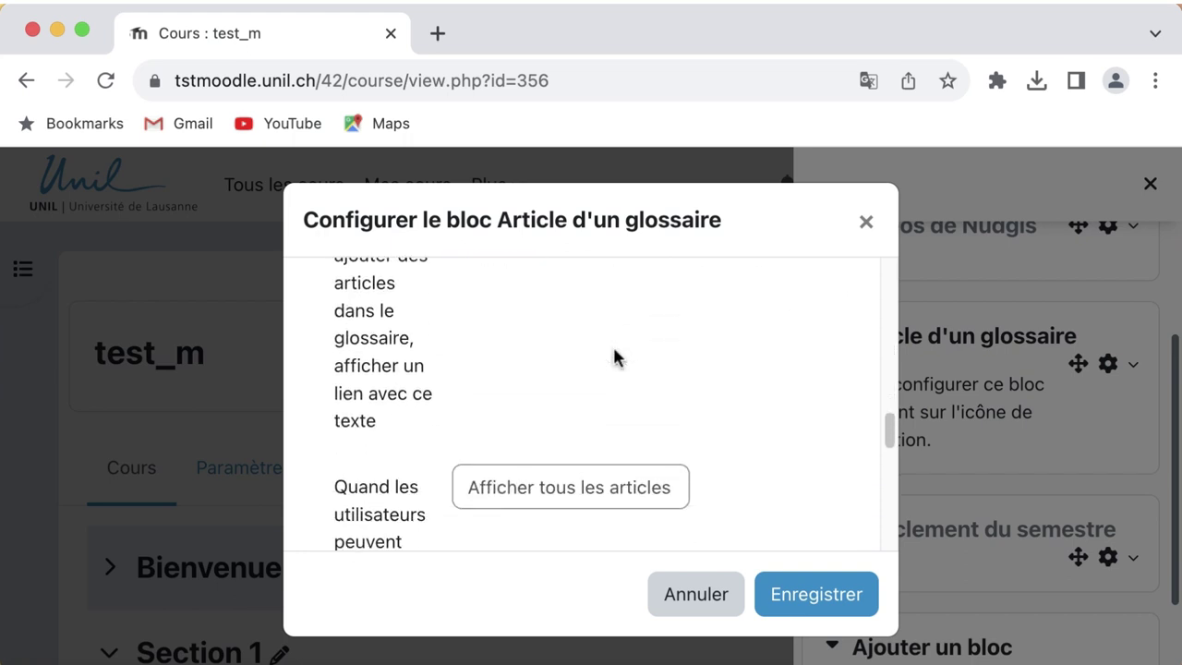
pyautogui.click(807, 596)
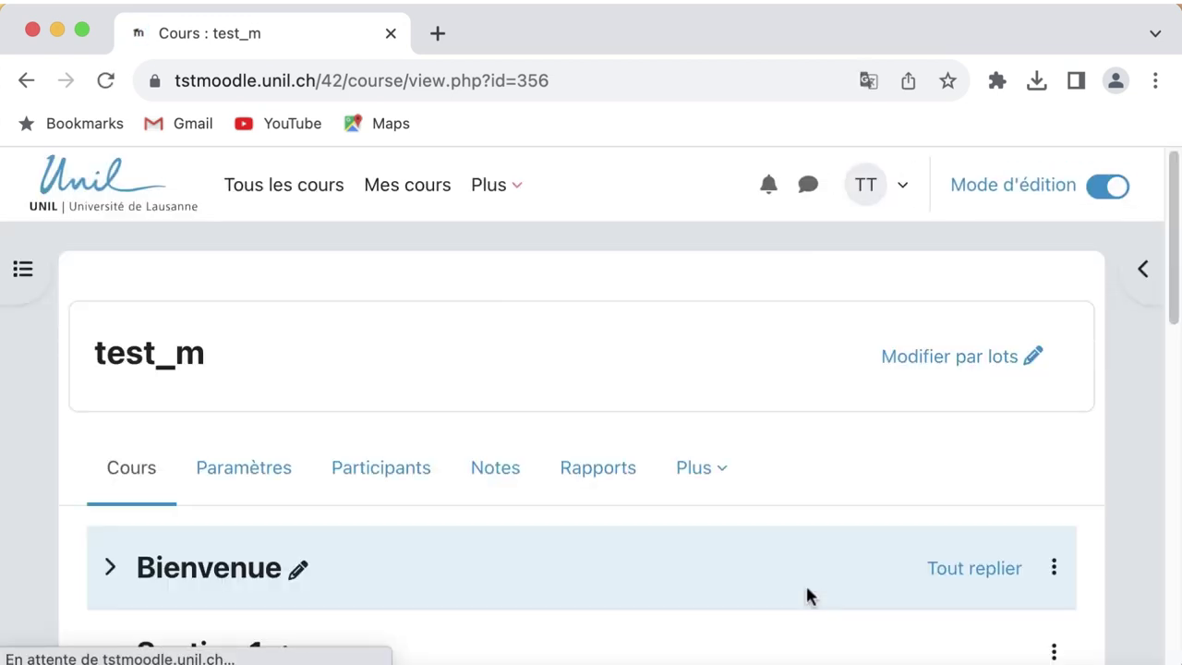
# - Look at the glossary entry displayed in Bloc Trombinoscope in the course's block area
pyautogui.click(1154, 277)
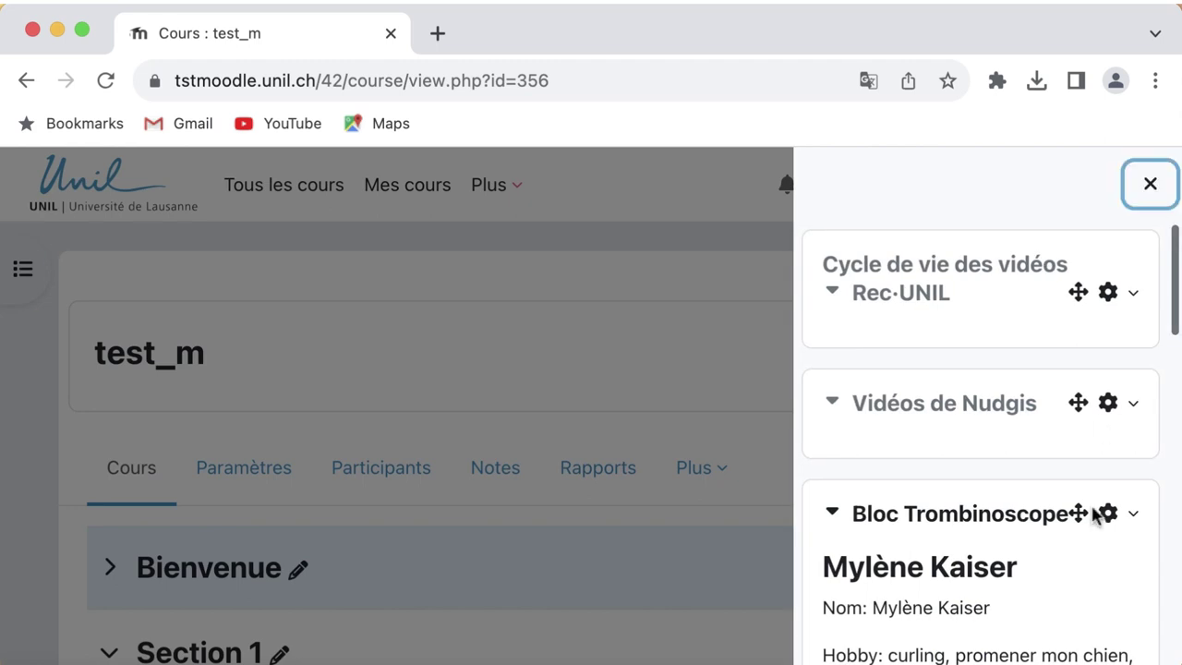
pyautogui.scroll(-2, 1090, 515)
pyautogui.scroll(-5, 1091, 502)
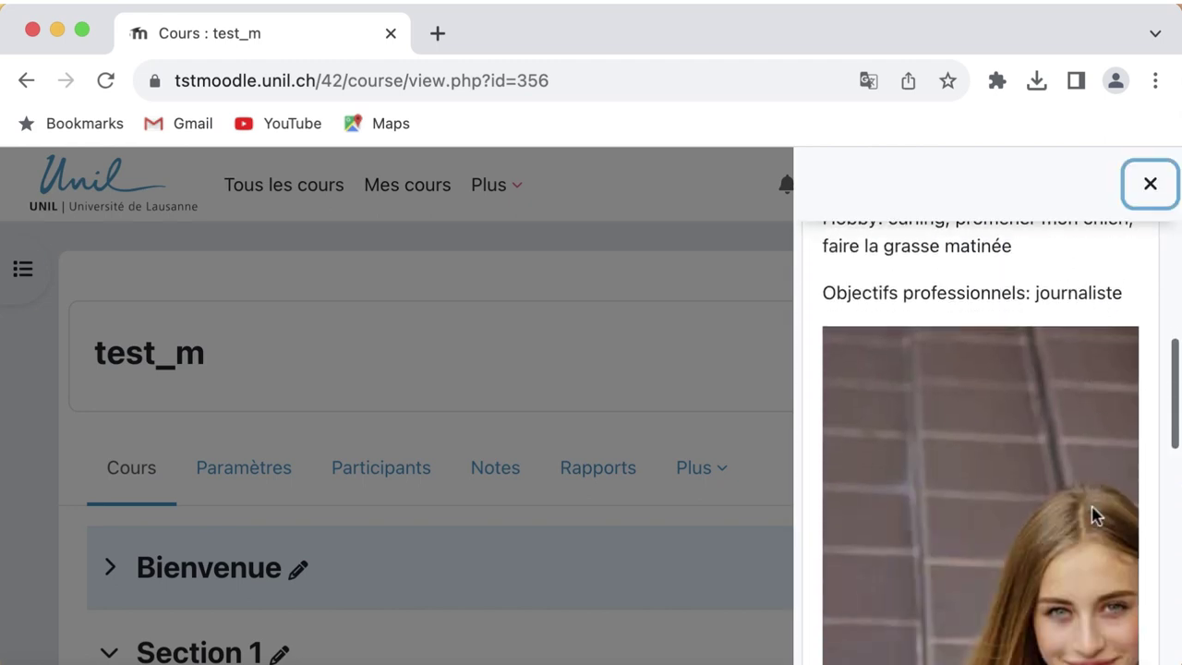
pyautogui.scroll(-2, 1091, 503)
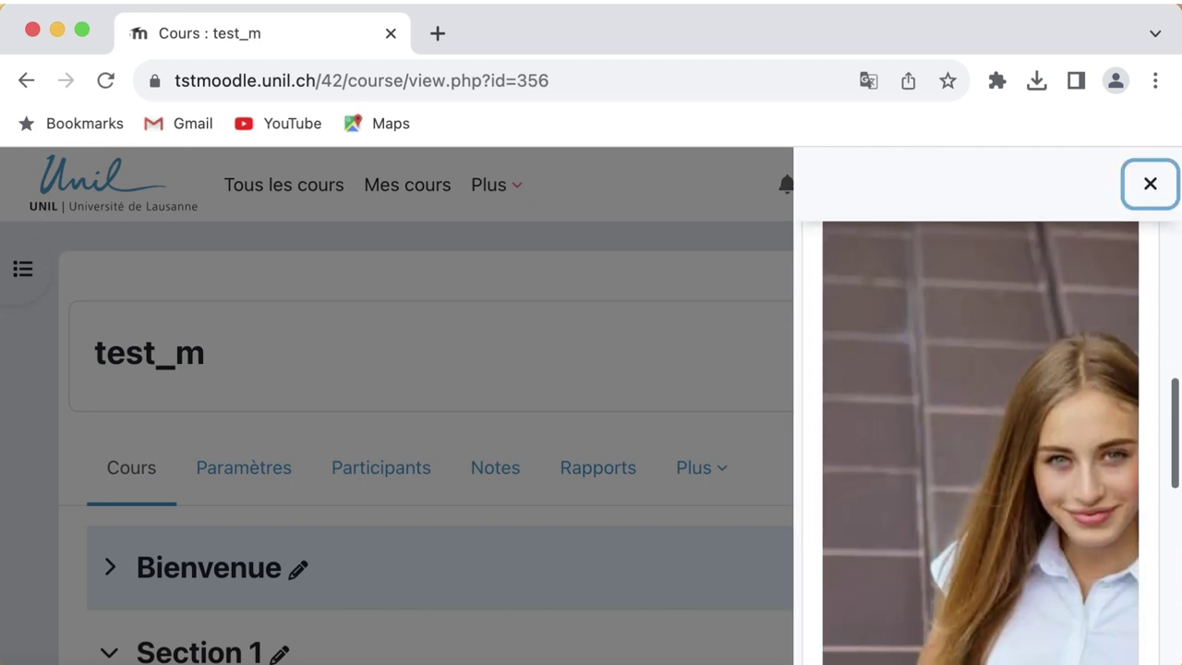